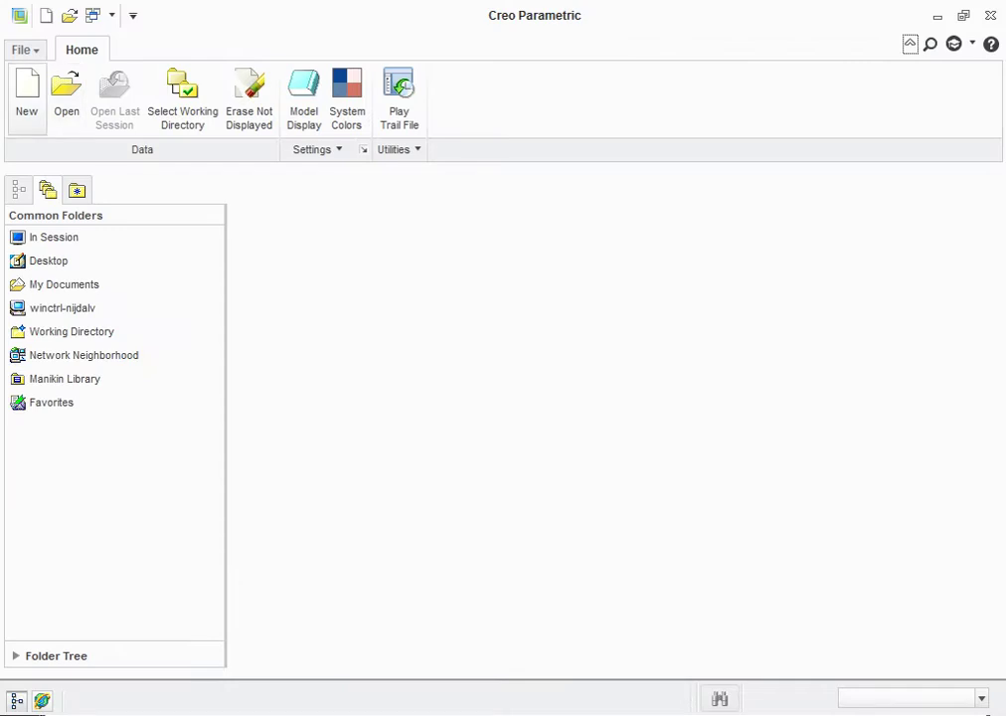
Create a new design assembly named 'PlummerBlock', removing the space from the rejected name 'Plummer Block'.
left_click(27, 95)
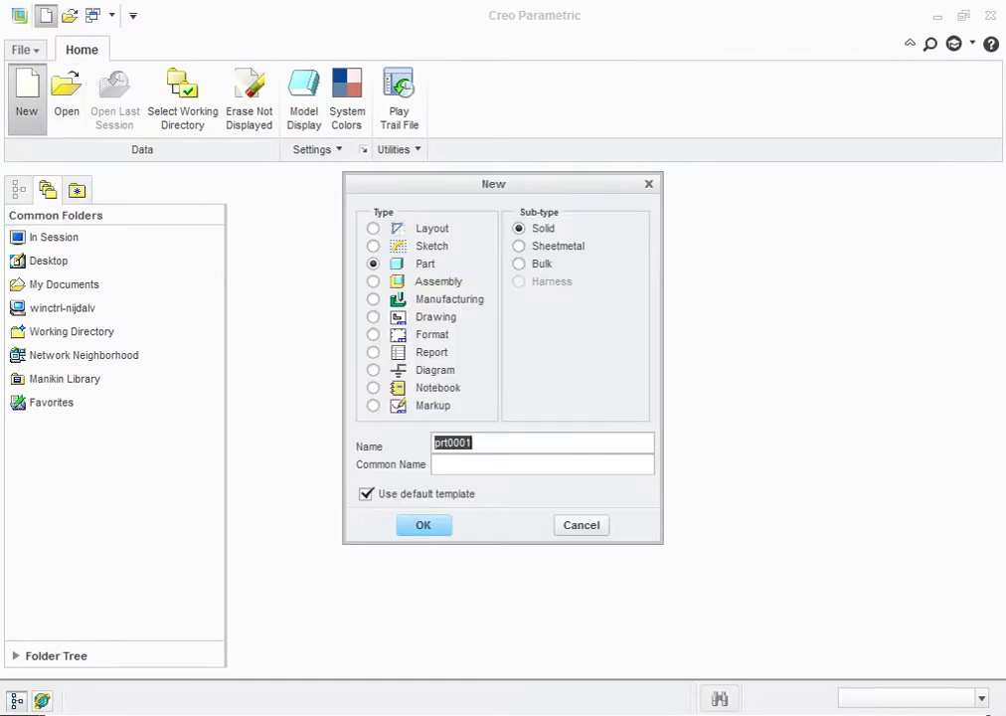
left_click(373, 281)
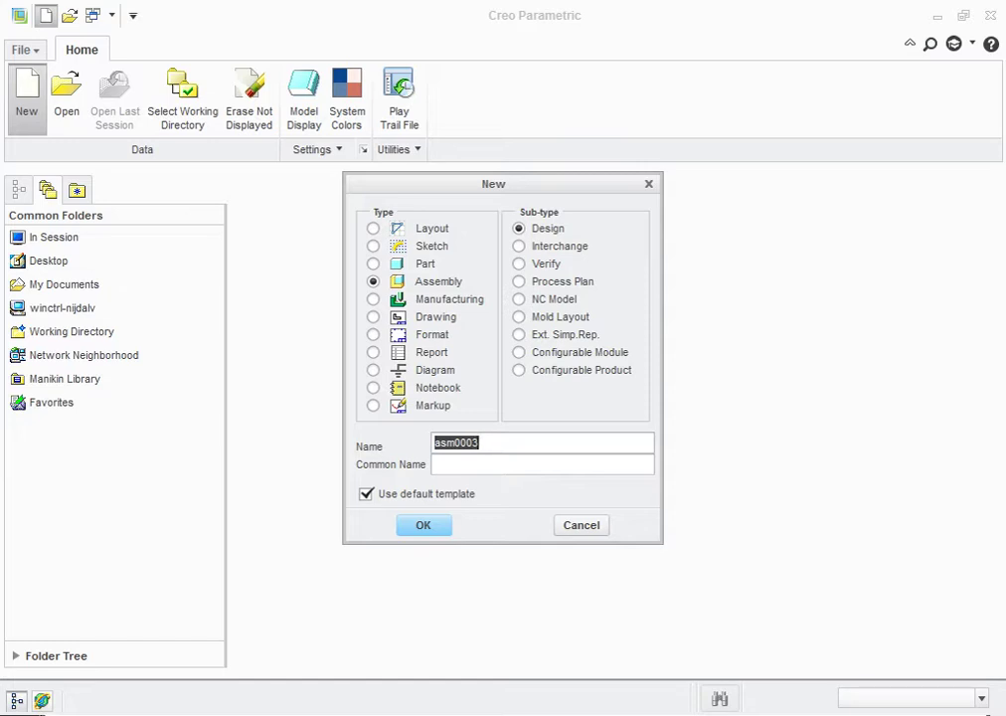
type("Plummer Block")
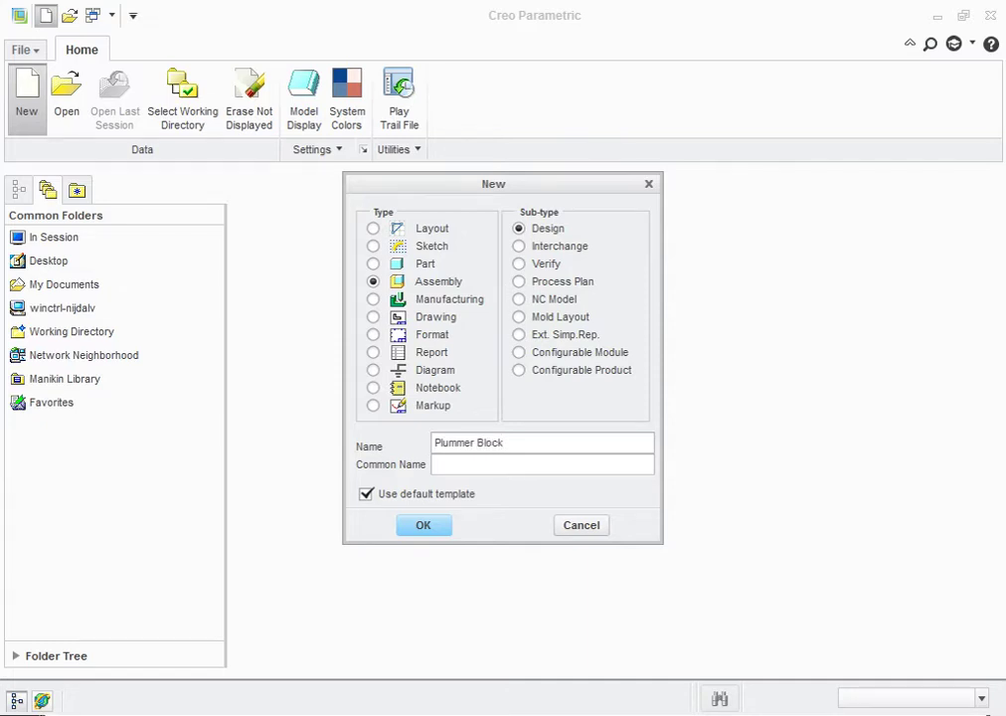
key("Return")
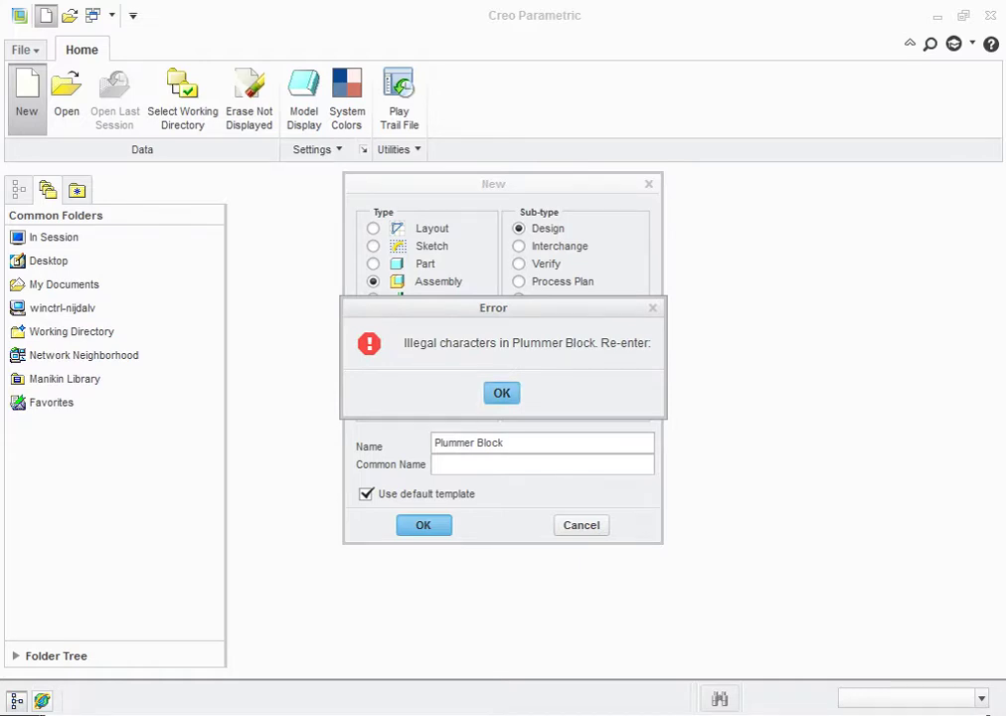
key("Return")
left_click(475, 443)
key("BackSpace")
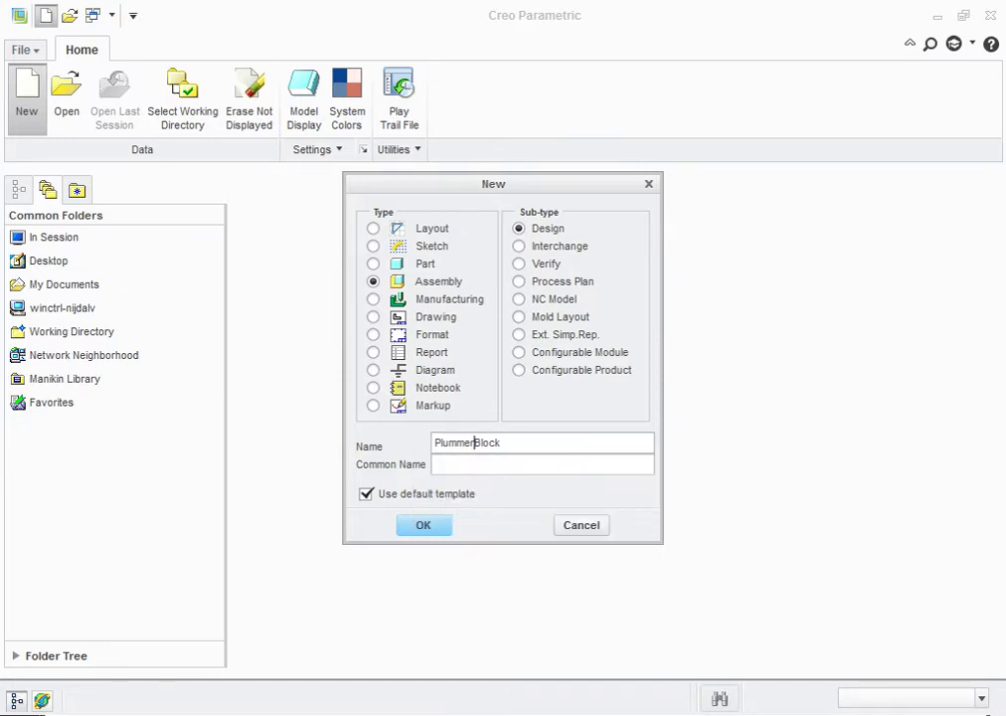
key("Return")
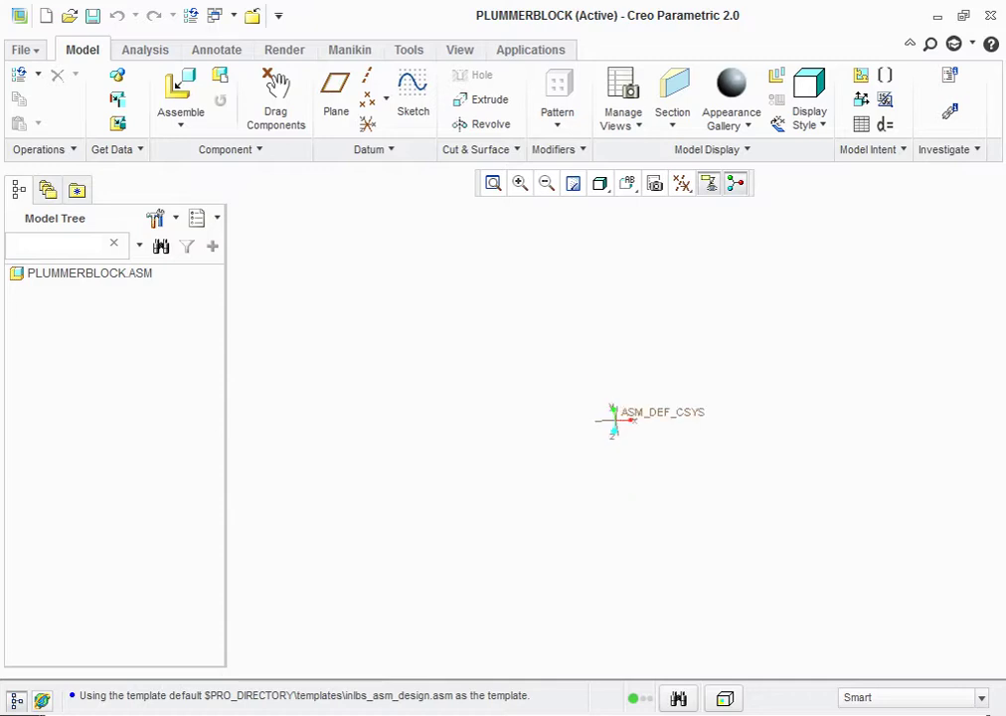
Switch to the standard view orientation and load body.prt into the assembly.
left_click(628, 183)
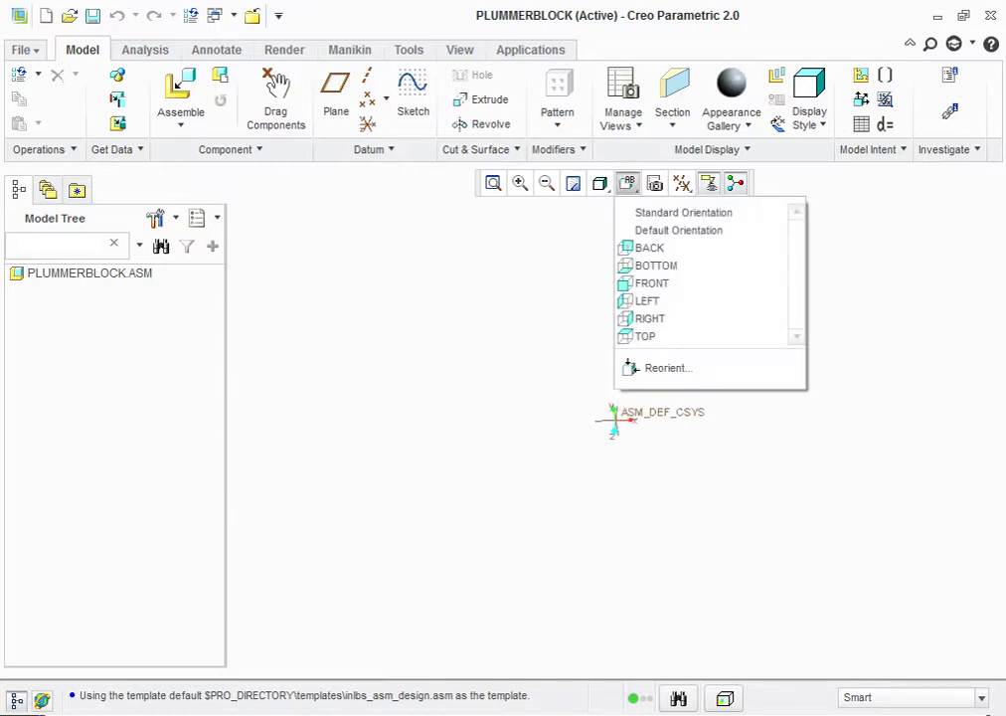
left_click(683, 211)
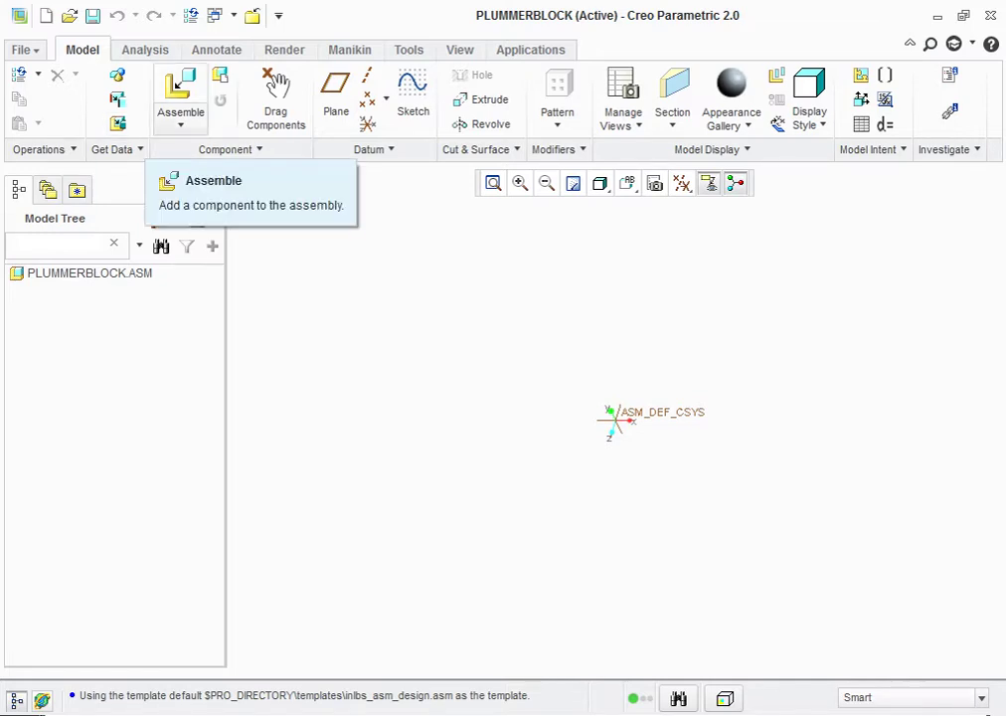
left_click(180, 87)
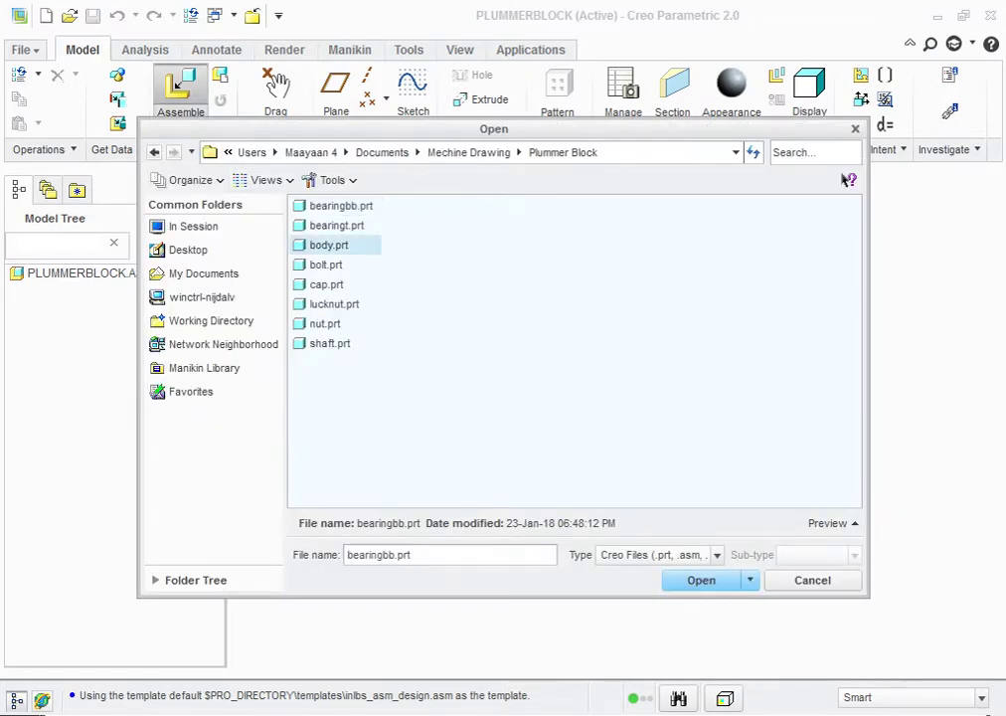
left_click(328, 245)
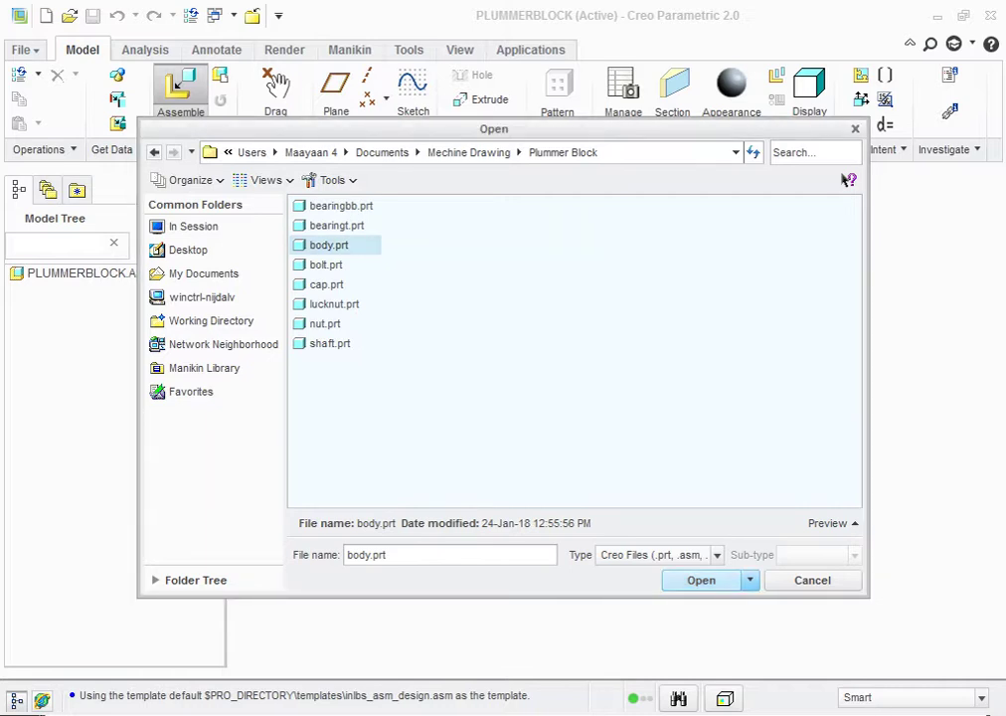
key("Return")
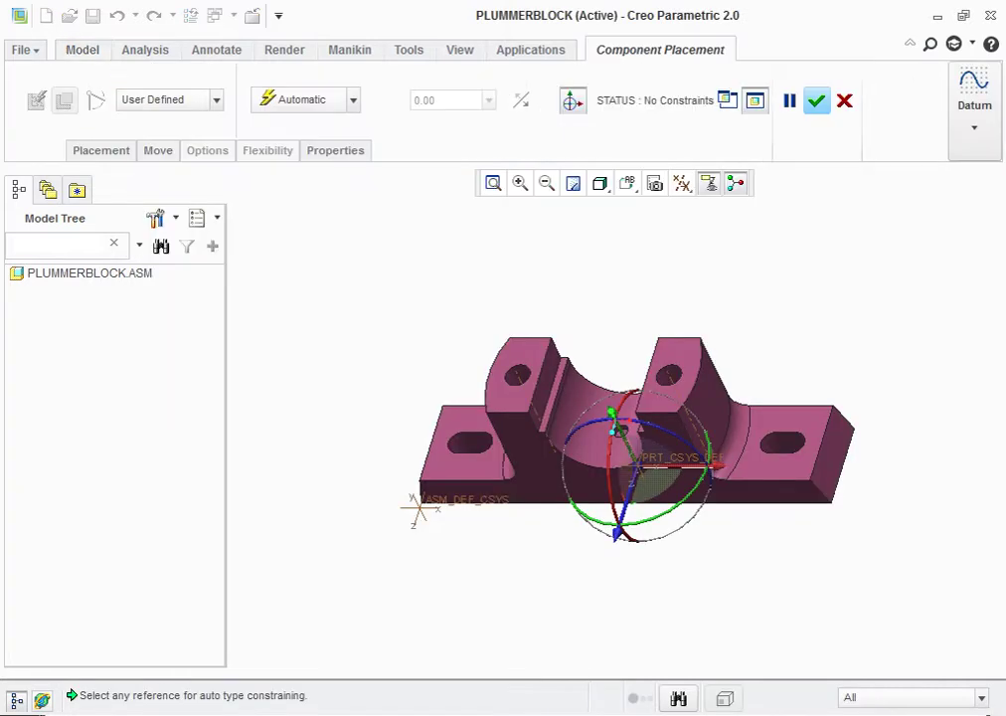
Fix body.prt in its current position with a Fix constraint and confirm its placement.
left_click(627, 183)
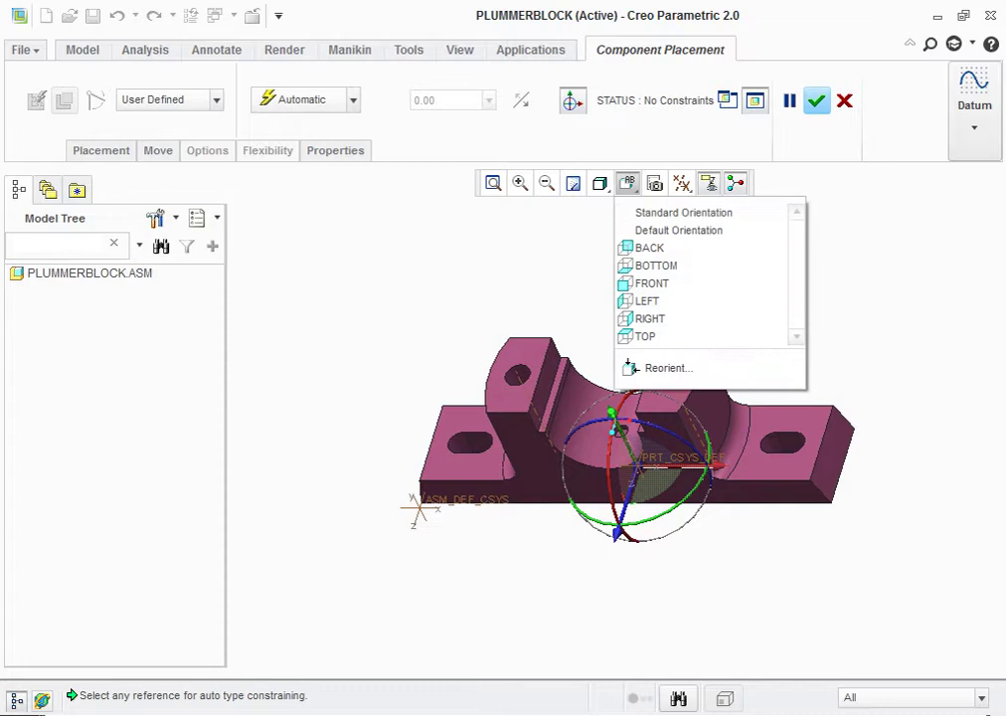
mouse_move(636, 438)
middle_mouse_down()
mouse_move(696, 468)
mouse_move(686, 458)
middle_mouse_up()
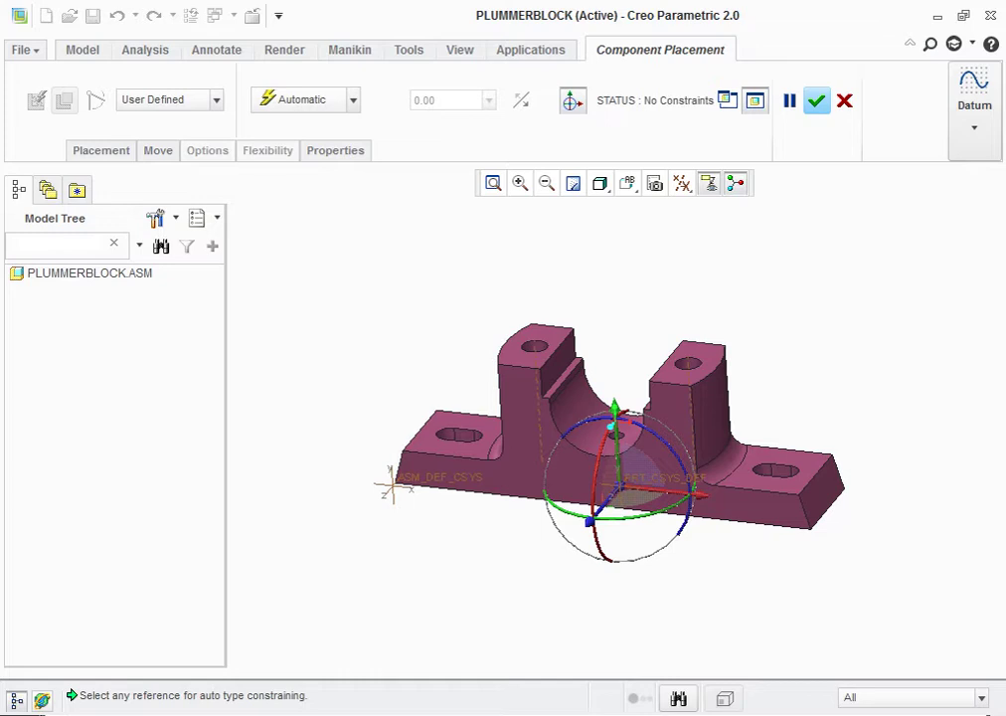
left_click(353, 99)
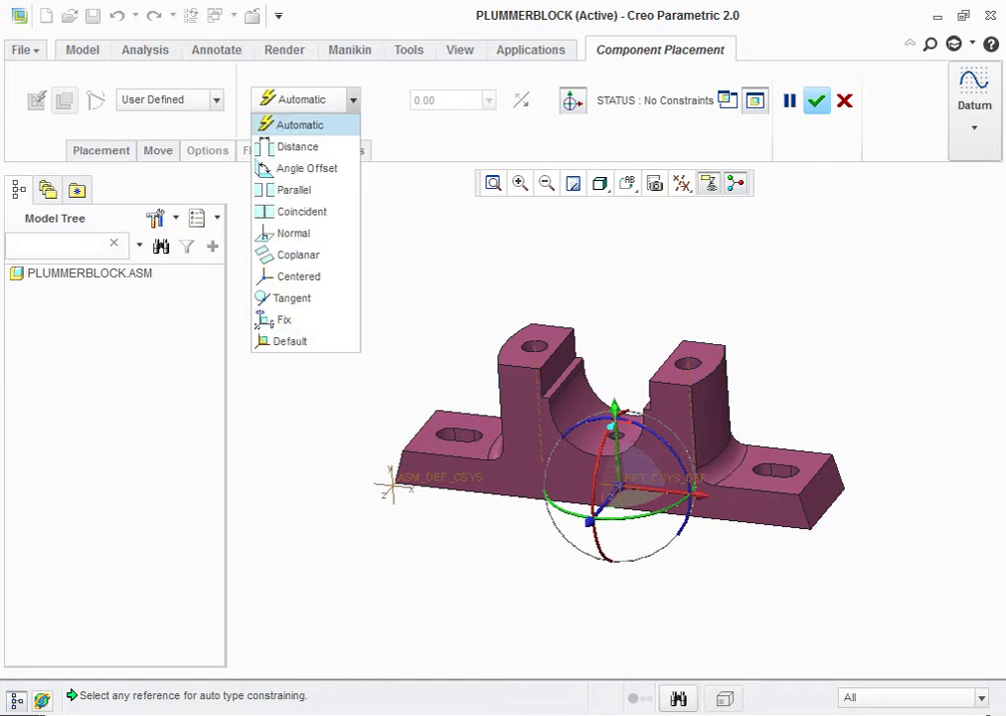
left_click(274, 318)
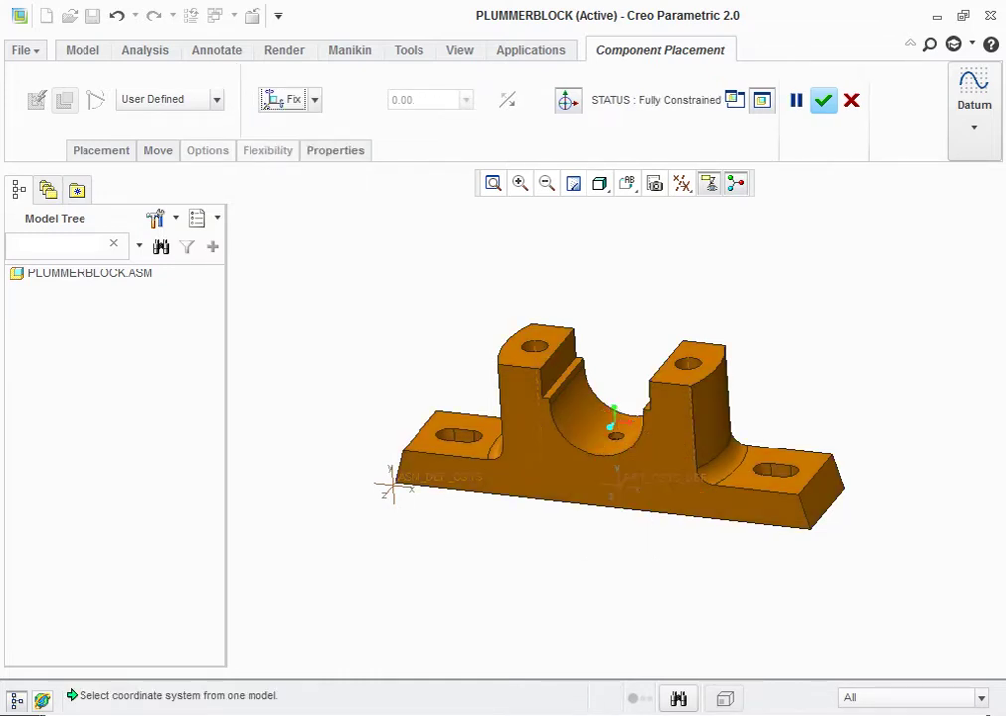
left_click(824, 101)
mouse_move(616, 428)
middle_mouse_down()
mouse_move(616, 487)
mouse_move(616, 468)
middle_mouse_up()
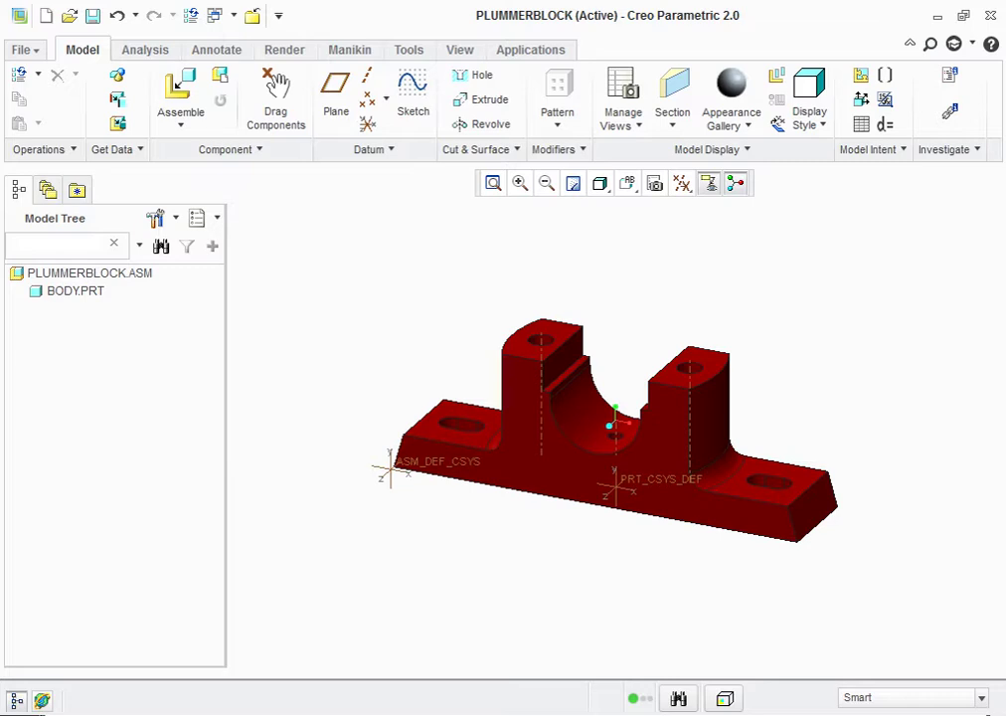
Load bearingbb.prt, lift it, and flip it 180 degrees with the dragger.
left_click(180, 90)
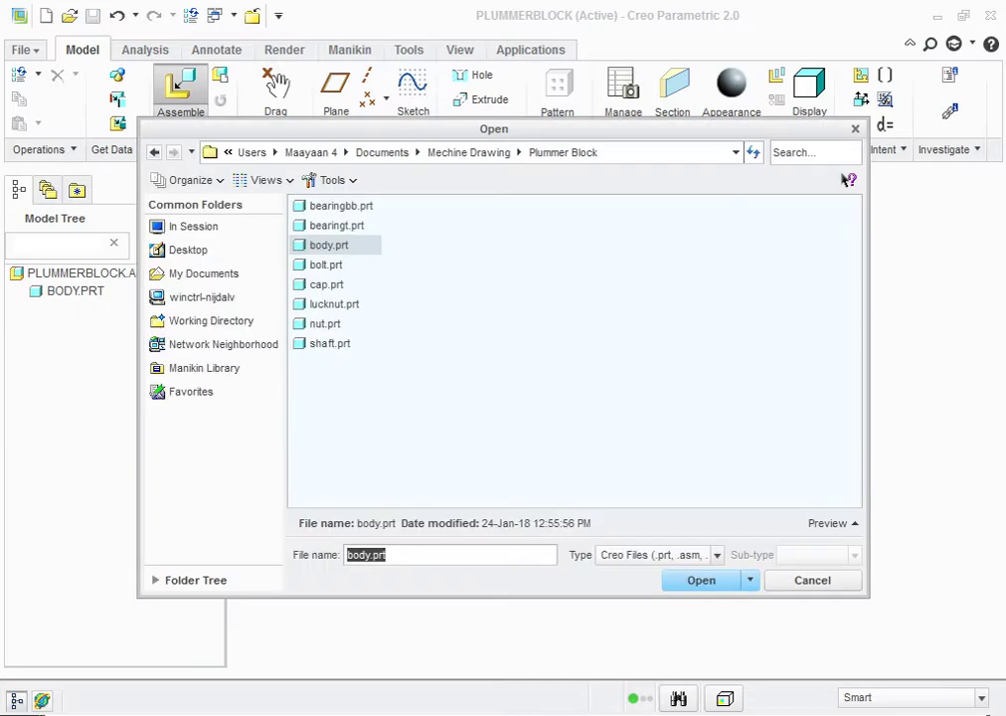
left_click(341, 206)
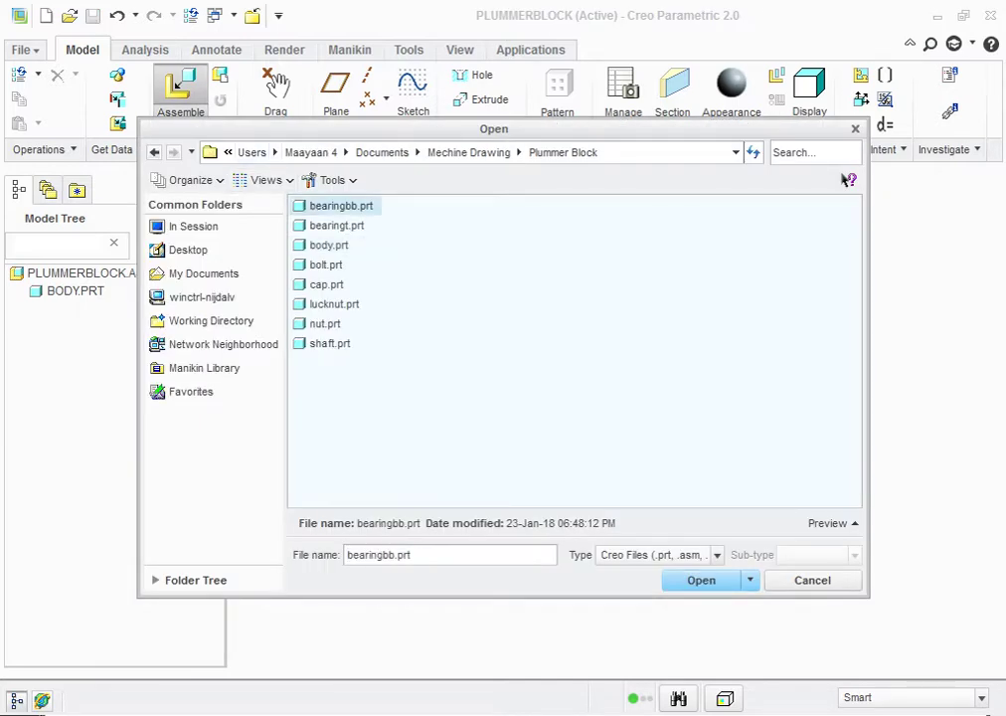
key("Return")
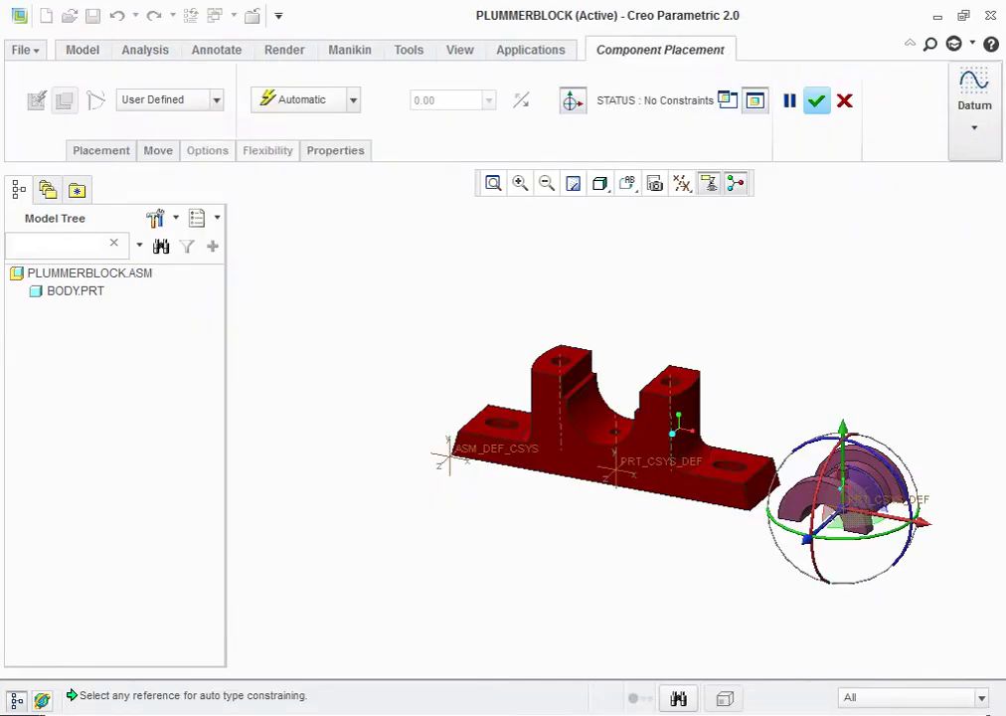
left_click_drag(844, 438, 843, 288)
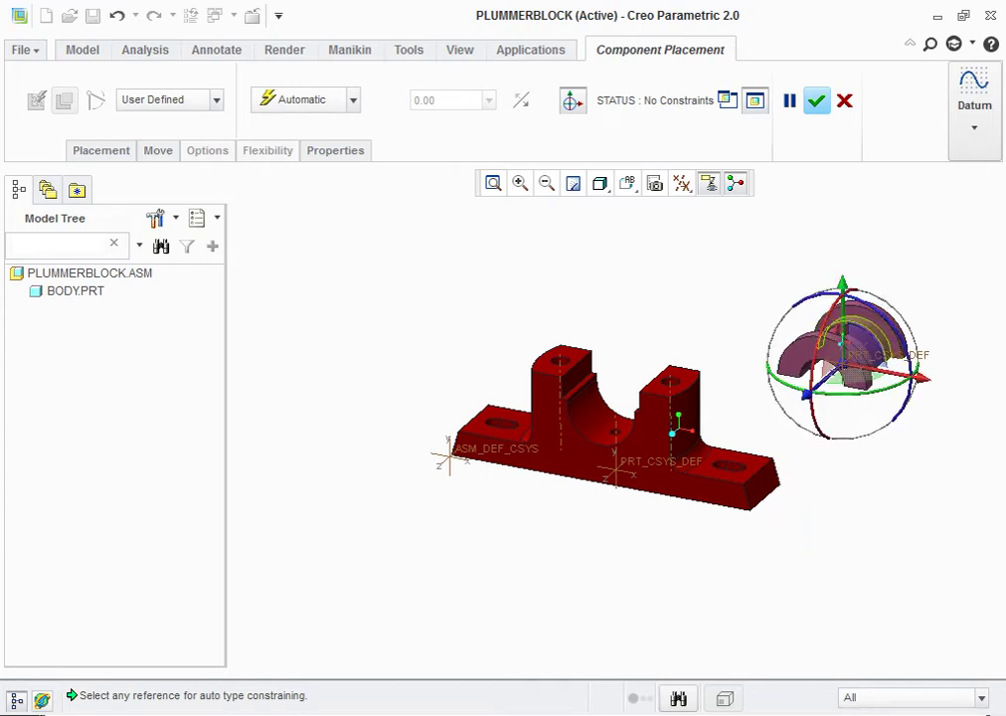
left_click_drag(900, 328, 894, 418)
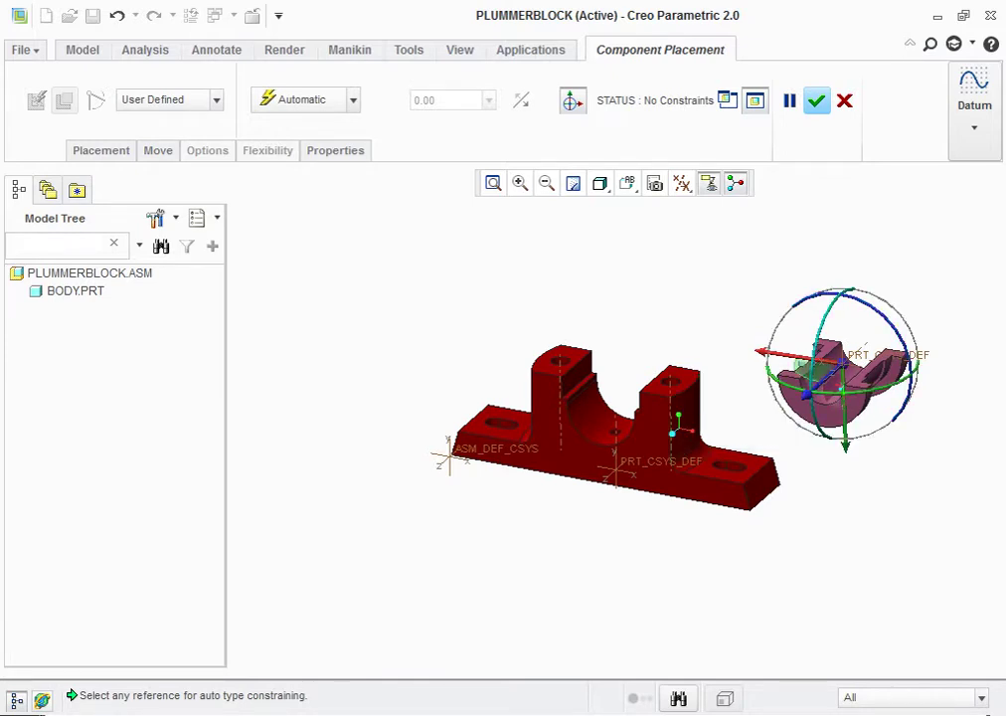
middle_click_drag(656, 288, 616, 293)
scroll(835, 368, "up", 3)
scroll(836, 368, "up", 3)
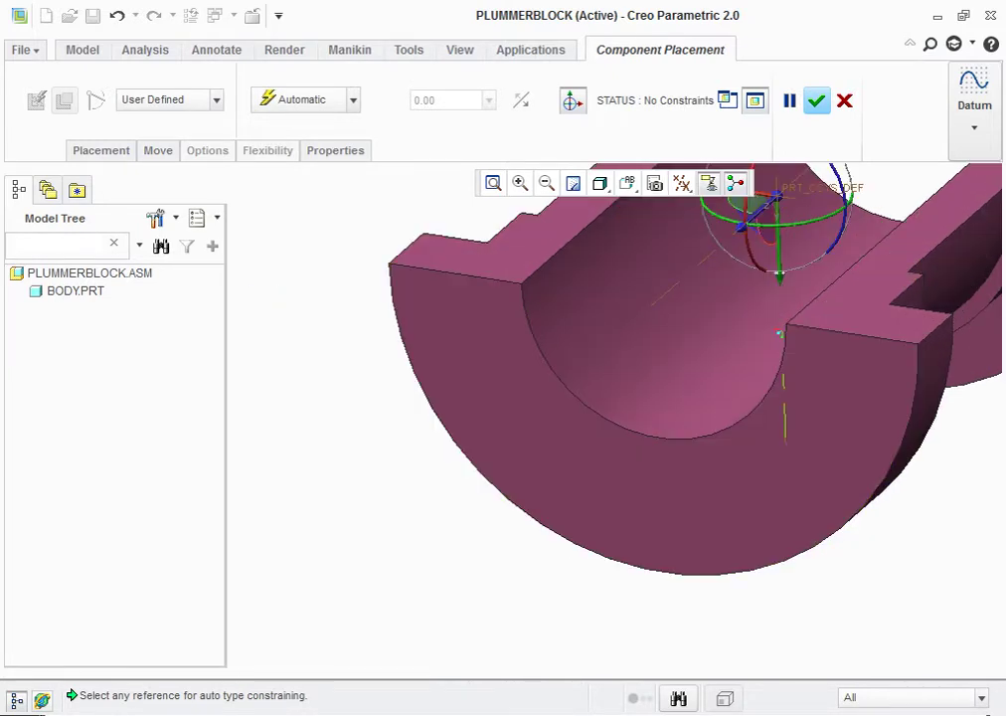
Make a bearing face Coincident with the matching face on the body.
left_click(780, 334)
scroll(696, 417, "down", 3)
scroll(509, 456, "down", 2)
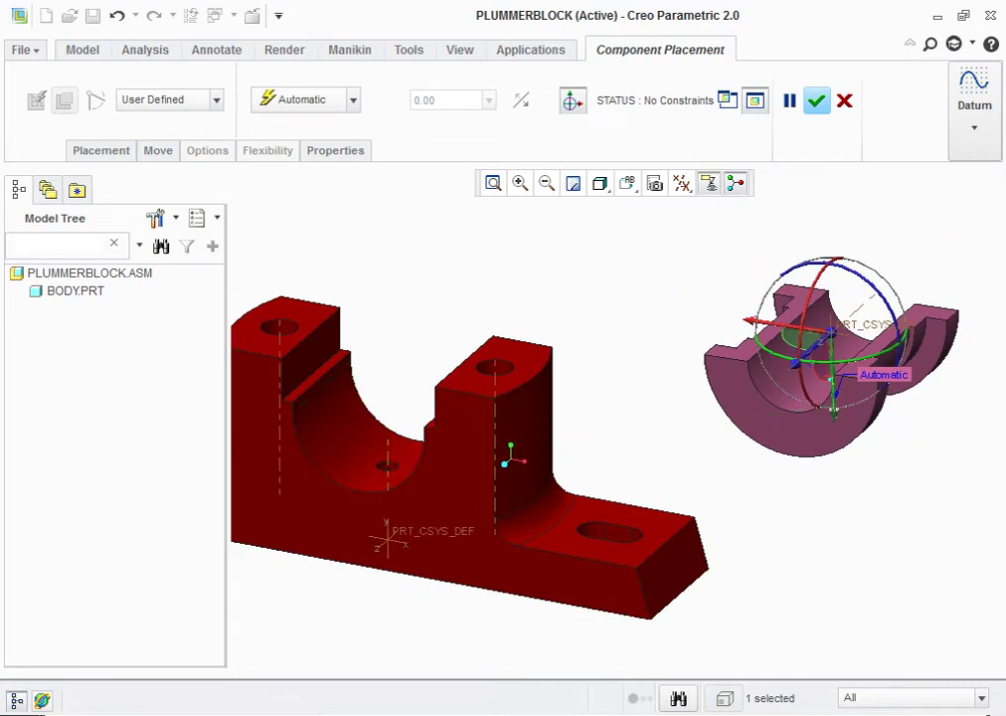
left_click(509, 456)
left_click(303, 99)
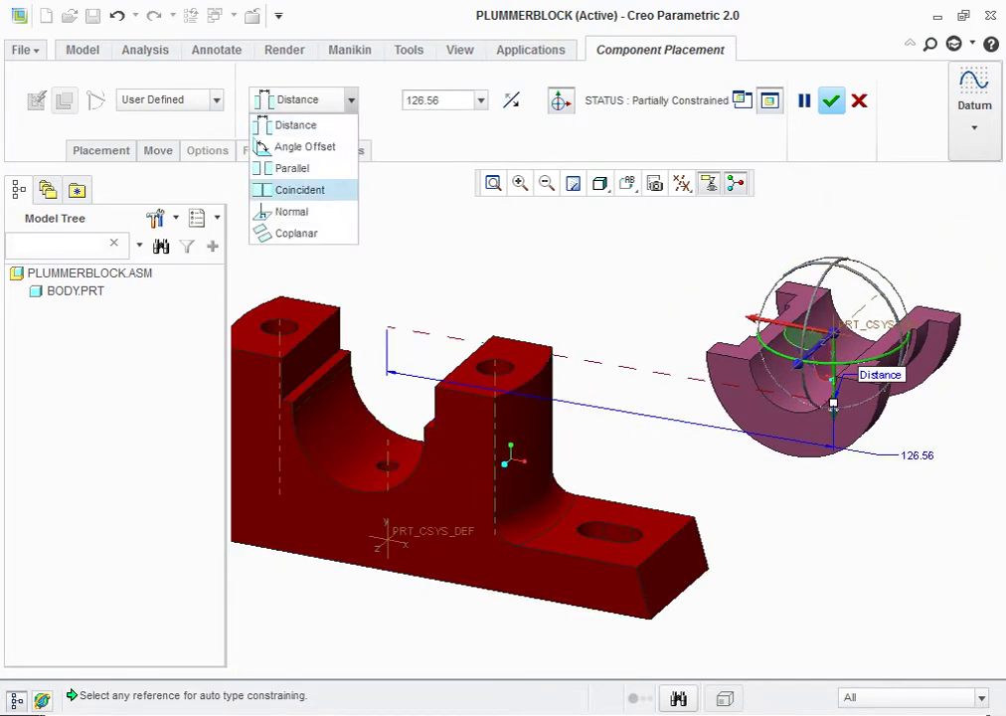
left_click(288, 189)
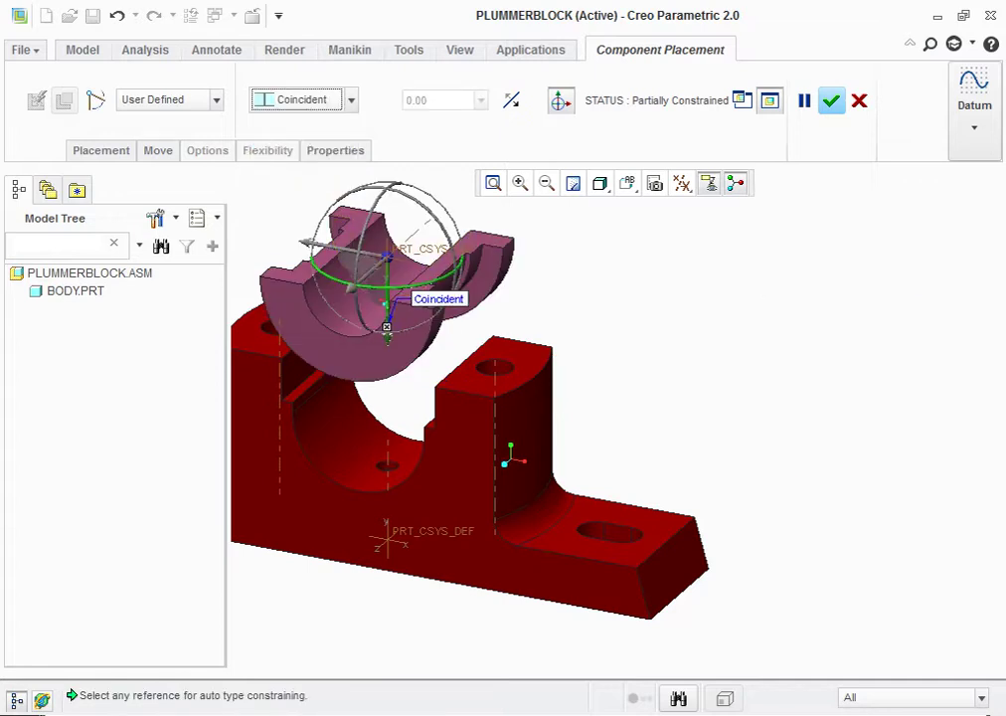
Seat the bearing's curved surface in the body's half-cylinder and confirm placement.
left_click(328, 234)
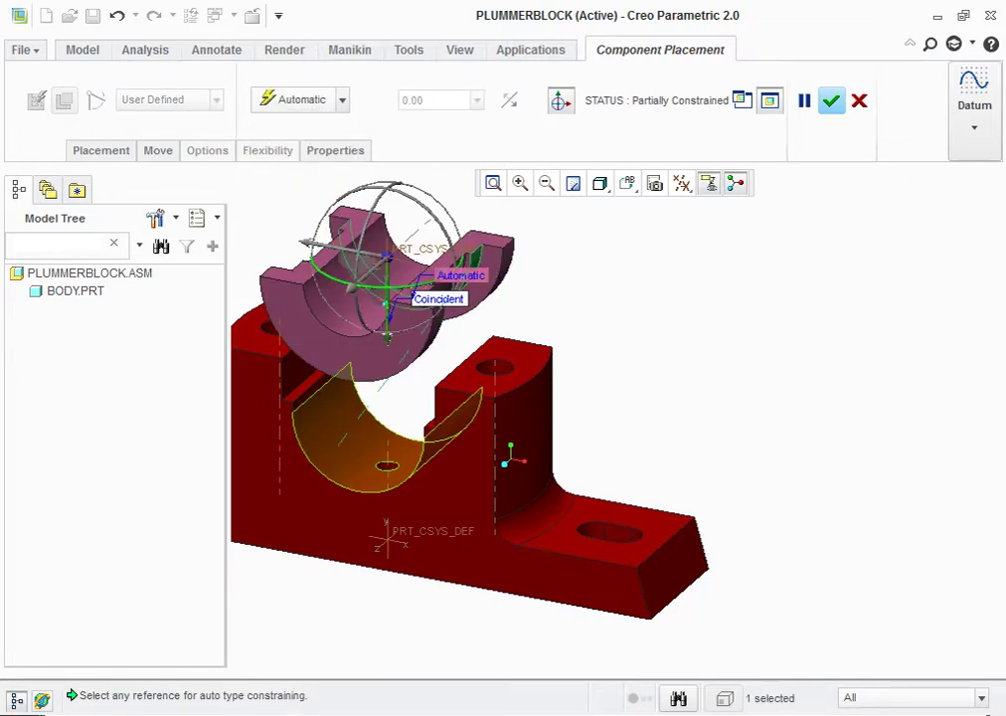
left_click(348, 427)
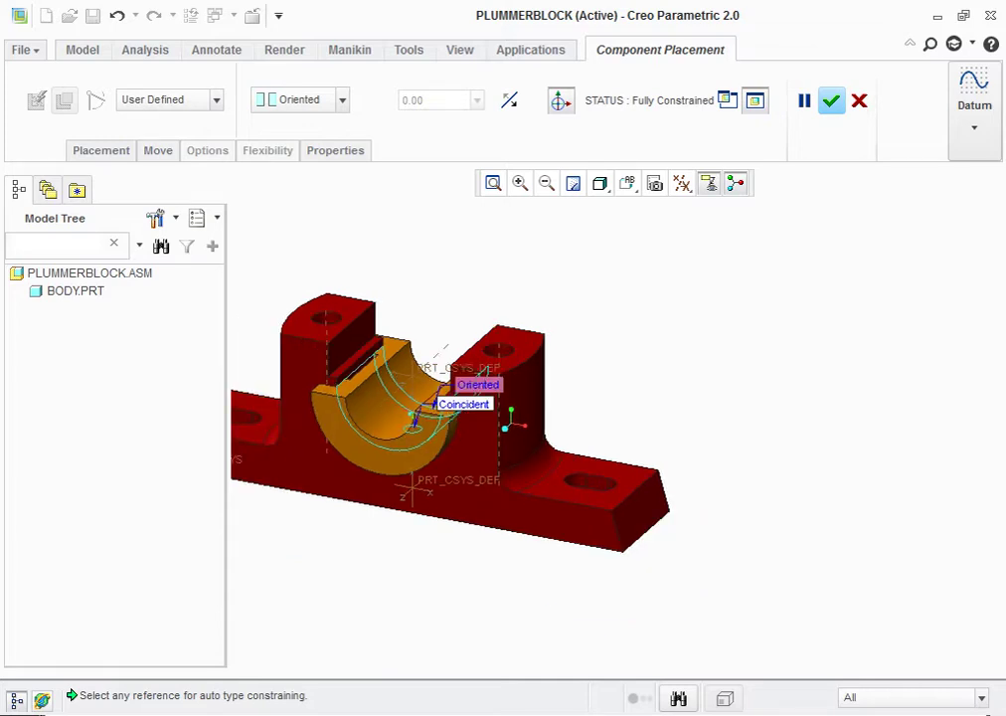
scroll(447, 417, "down", 2)
scroll(448, 417, "up", 1)
scroll(448, 418, "up", 2)
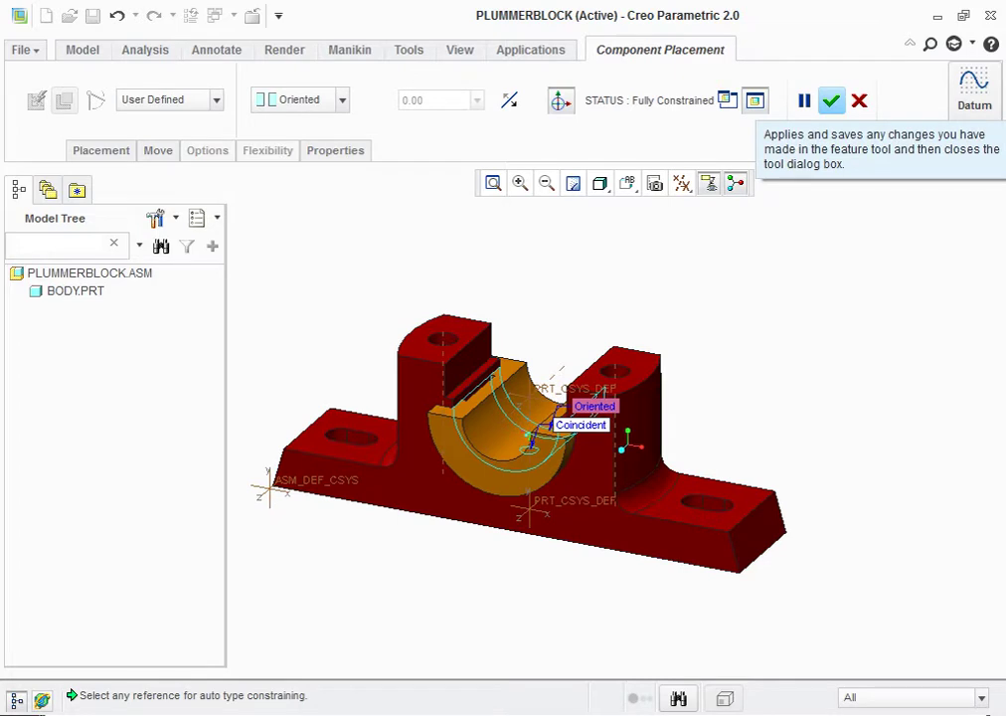
left_click(831, 100)
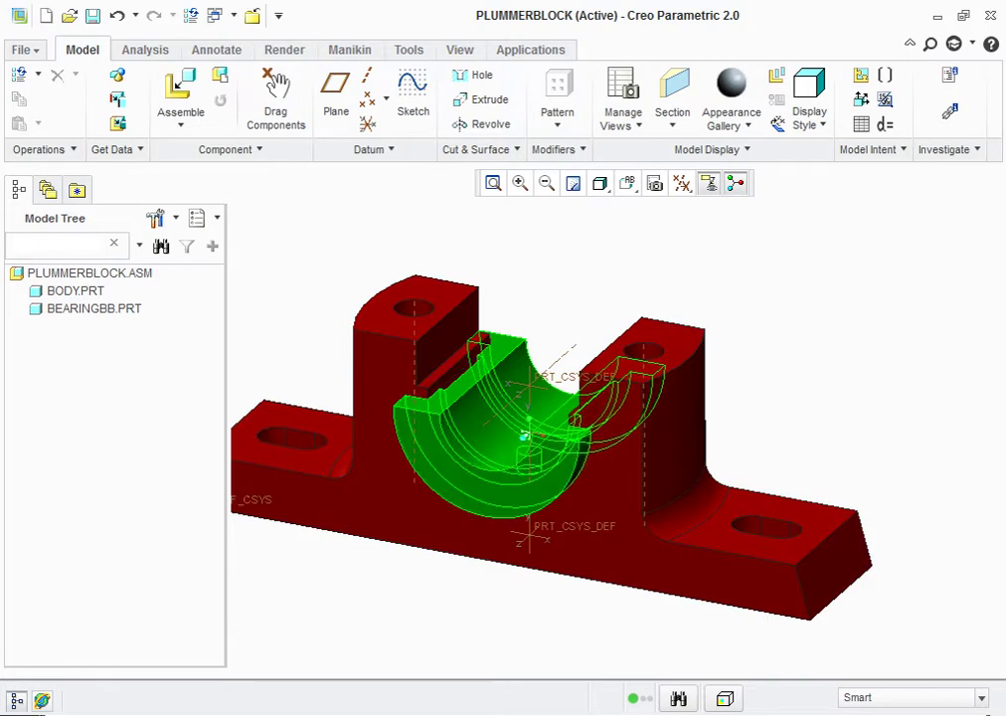
Load bearingt.prt and drag the top bearing half clear of the body.
scroll(710, 326, "down", 2)
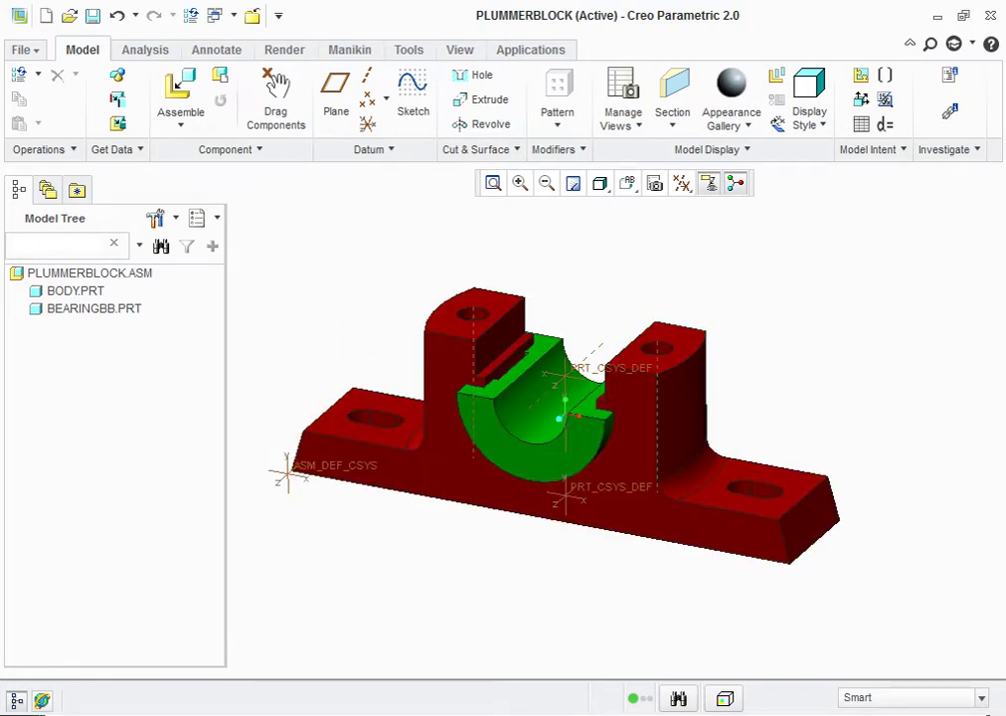
left_click(180, 87)
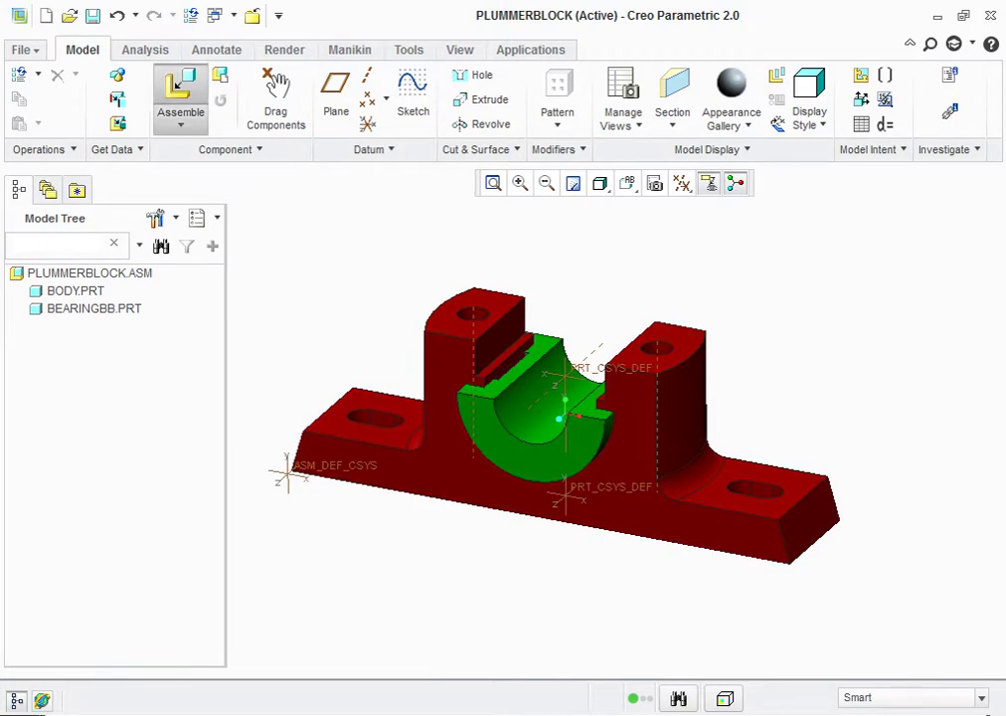
left_click(336, 225)
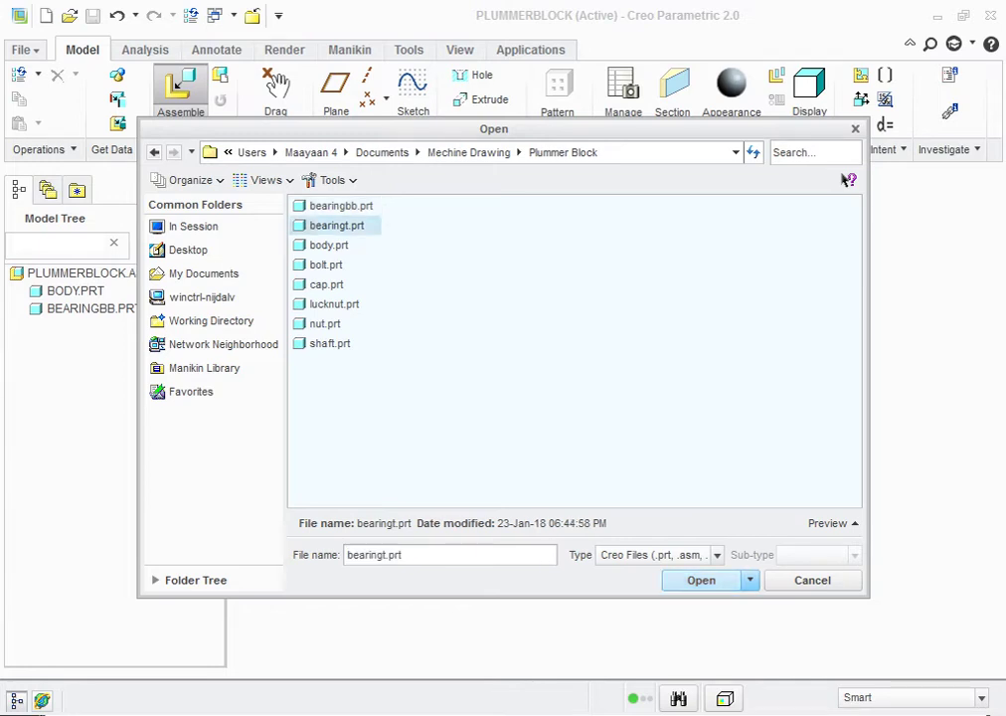
key("Return")
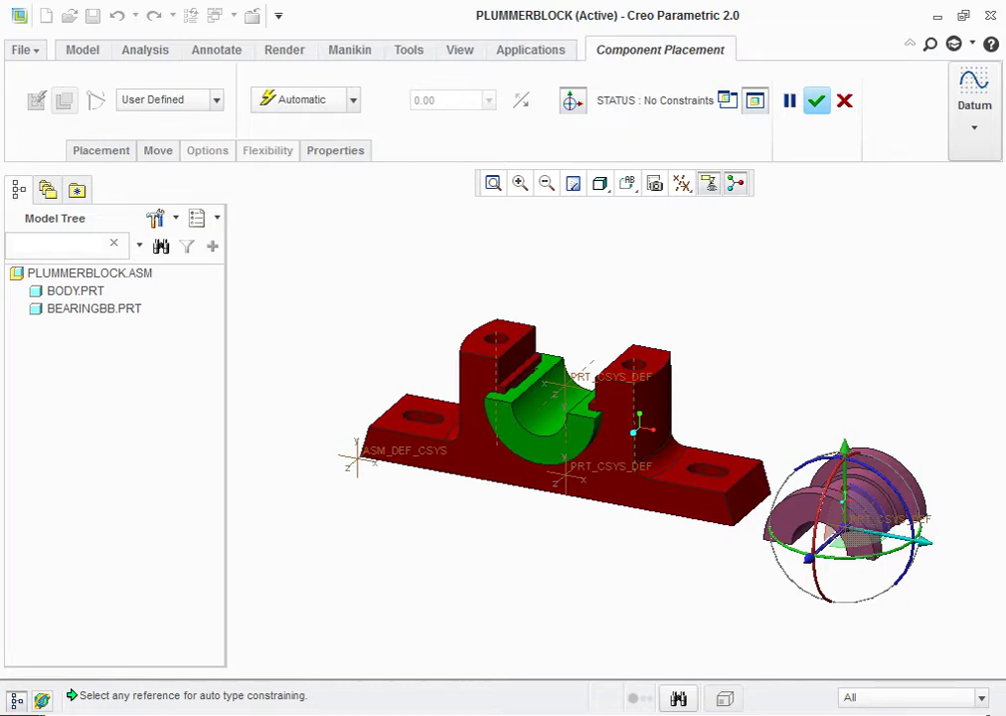
left_click_drag(843, 522, 832, 169)
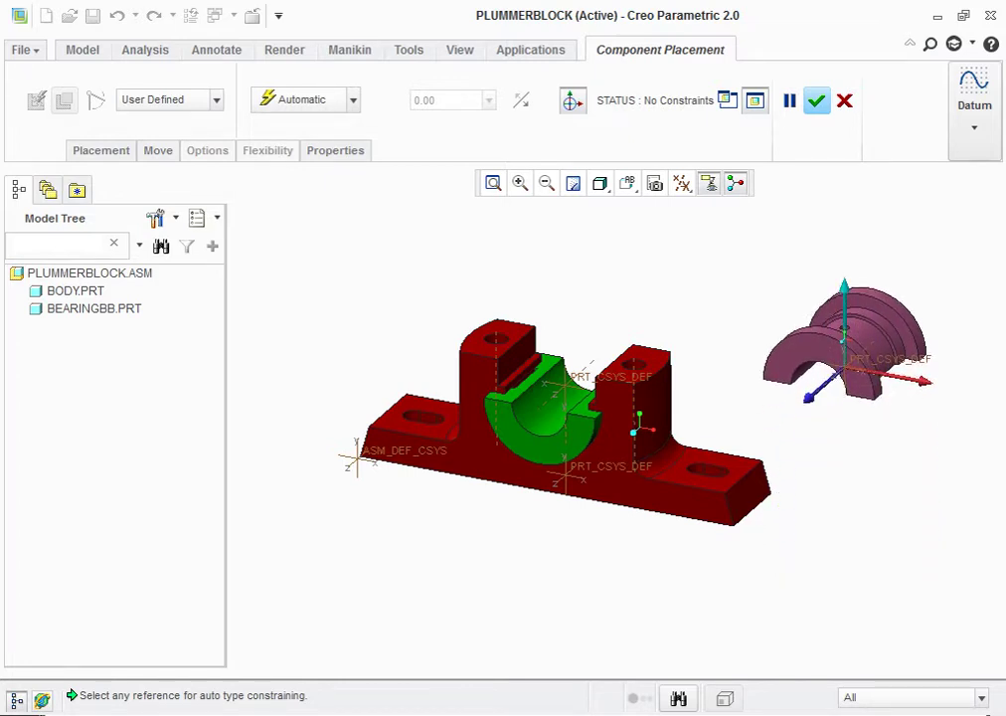
scroll(890, 249, "down", 2)
scroll(843, 298, "down", 3)
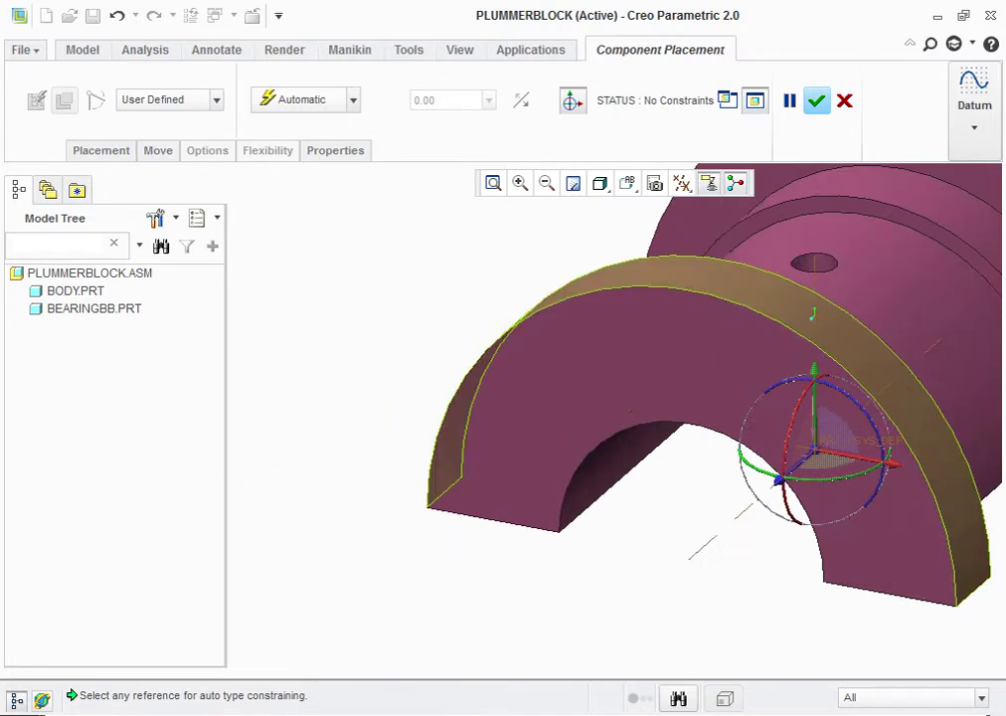
scroll(842, 299, "down", 2)
scroll(842, 299, "down", 1)
scroll(875, 244, "up", 2)
scroll(875, 244, "up", 2)
scroll(875, 244, "up", 2)
scroll(428, 413, "down", 2)
scroll(428, 413, "down", 1)
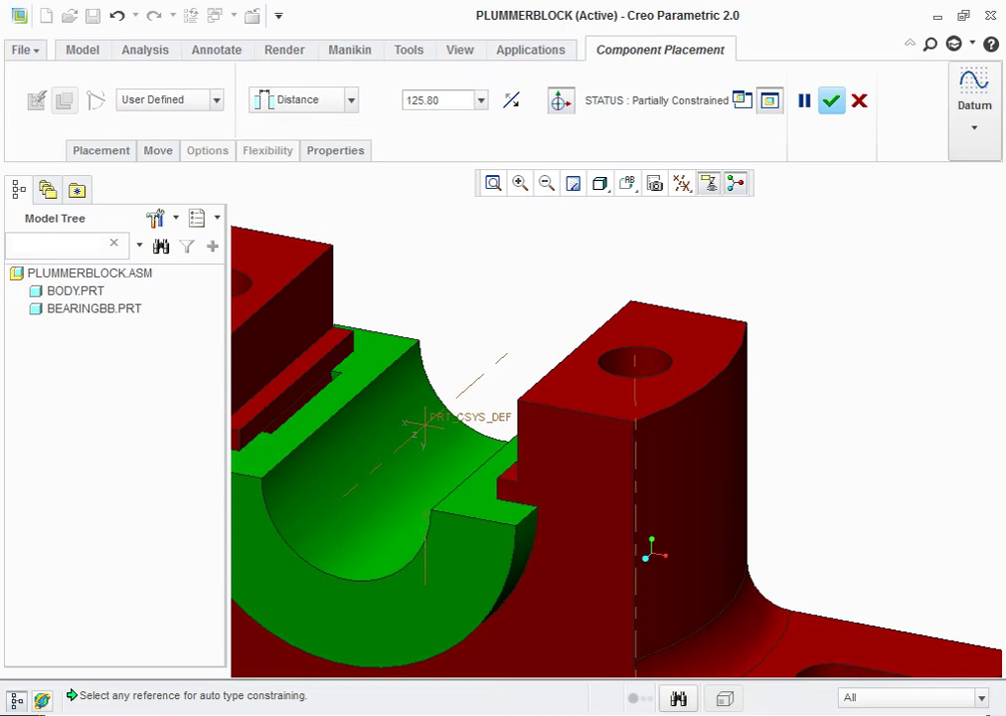
Make the top bearing half Coincident with the lower bearing's faces and finish placement.
left_click(303, 99)
left_click(288, 189)
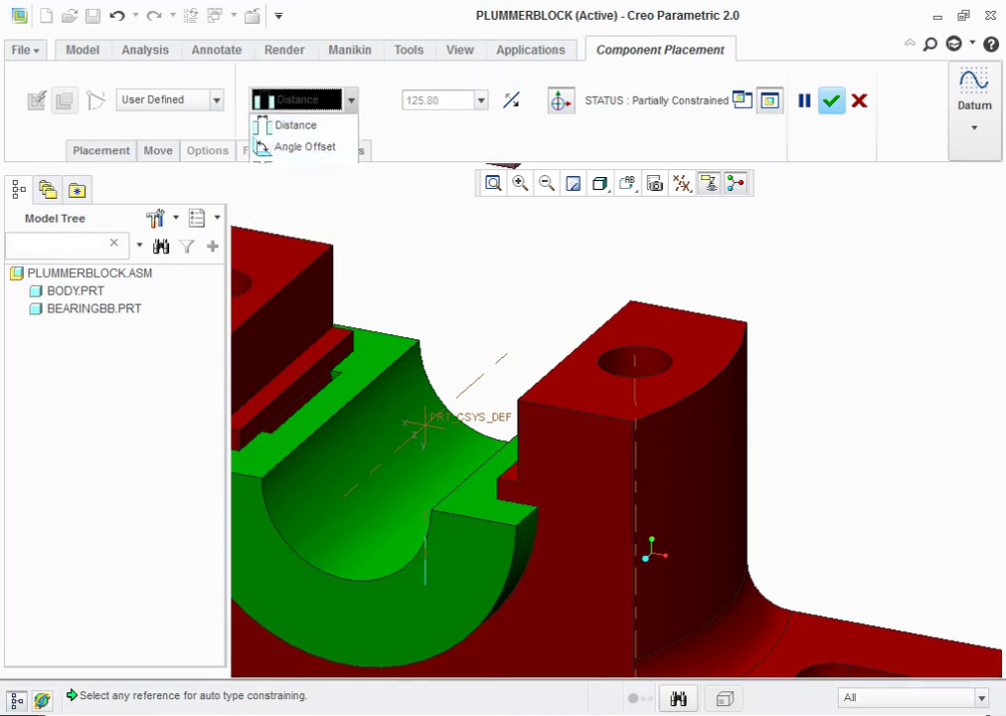
scroll(616, 428, "up", 2)
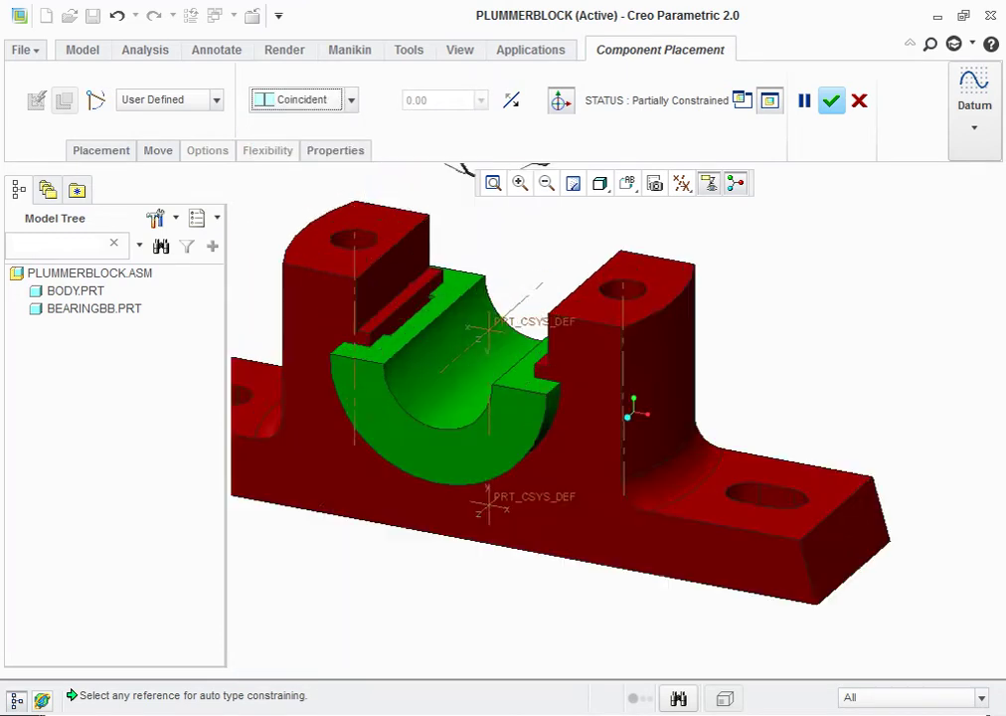
left_click(418, 298)
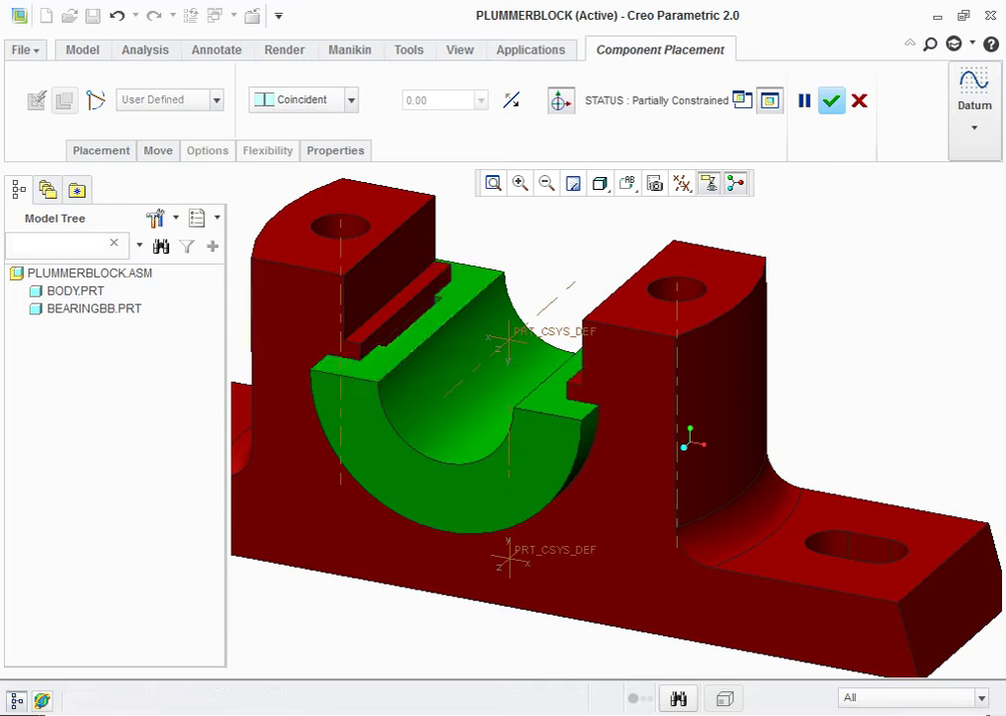
scroll(411, 318, "up", 3)
middle_click_drag(447, 417, 437, 378)
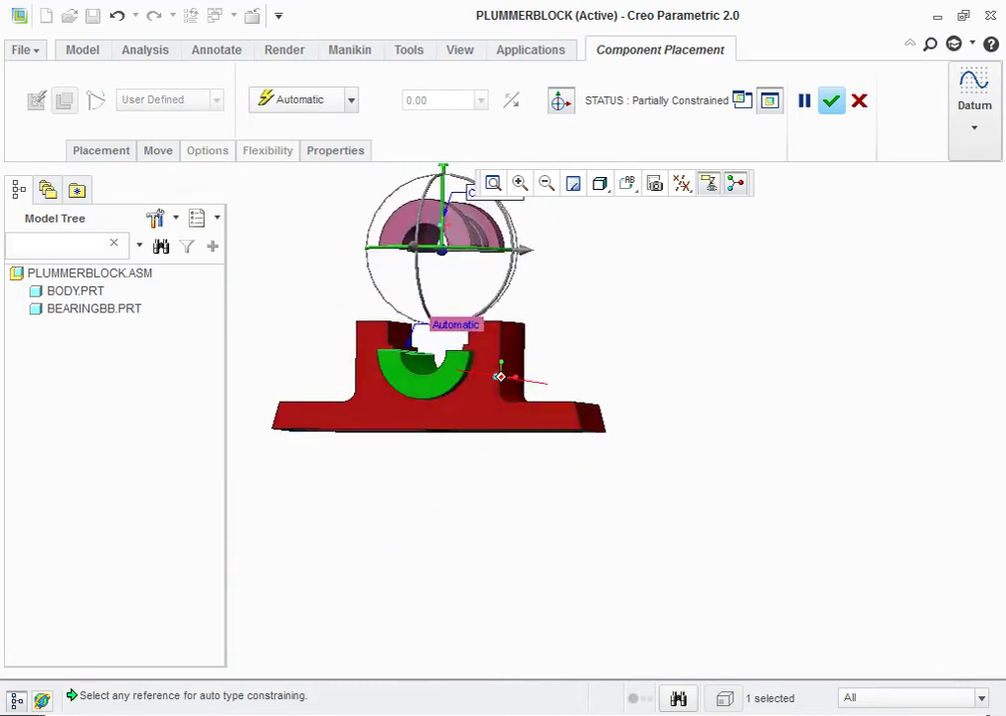
scroll(371, 176, "up", 3)
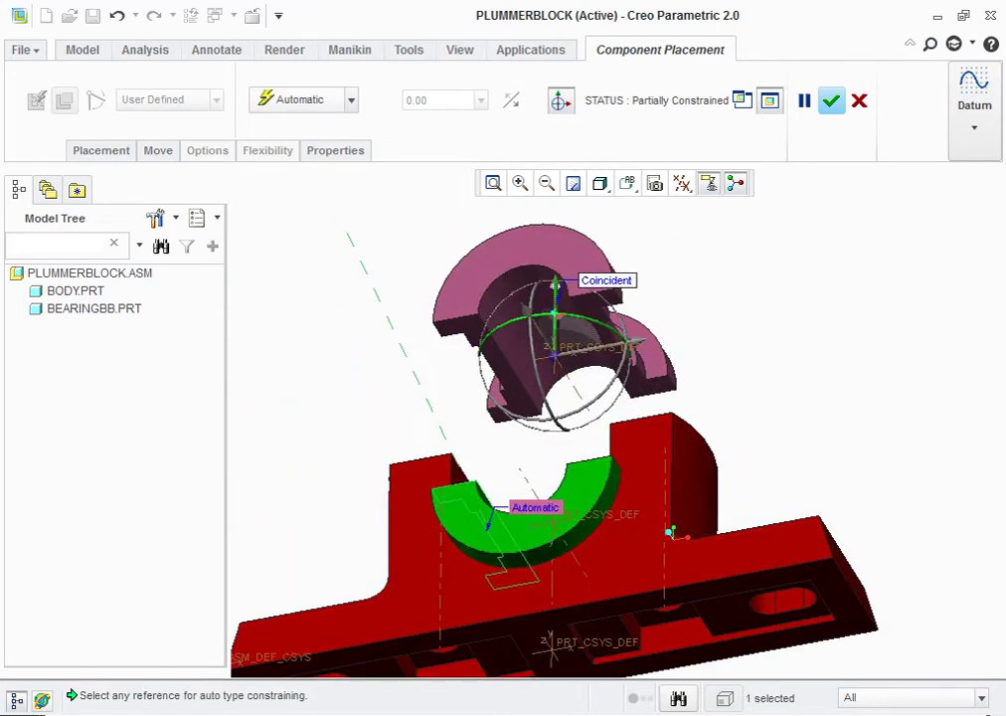
left_click(487, 370)
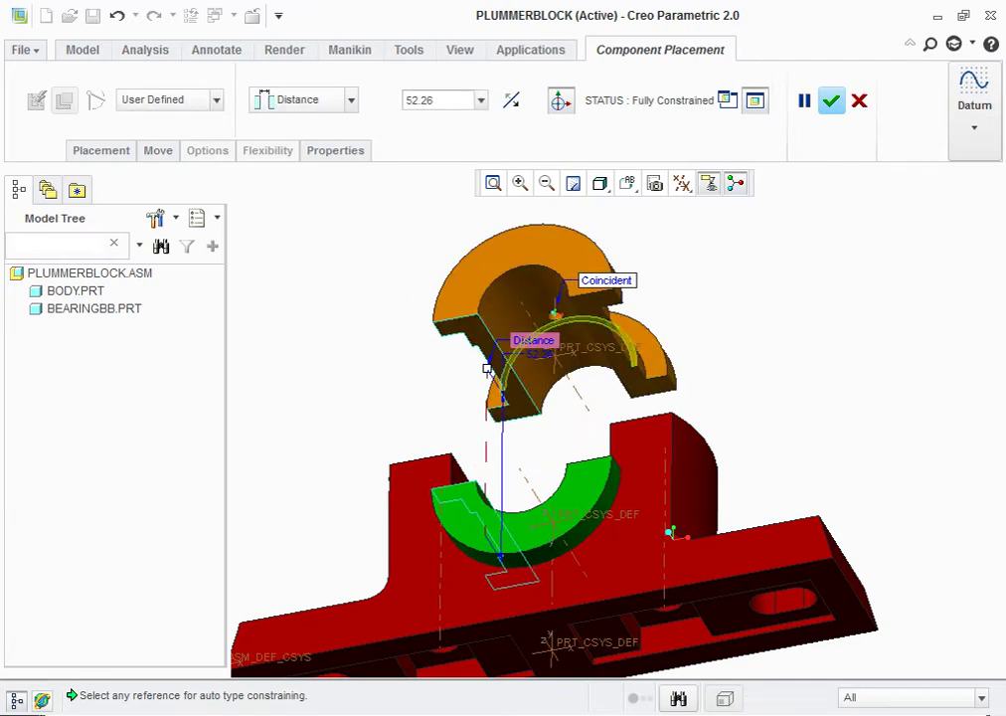
left_click(301, 189)
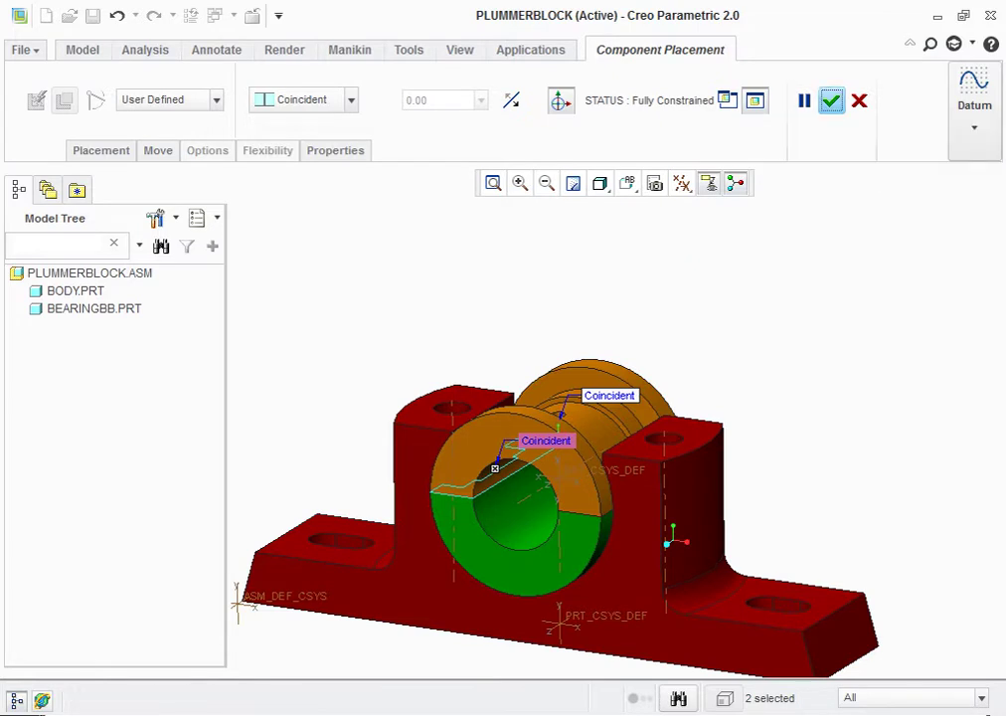
left_click(832, 100)
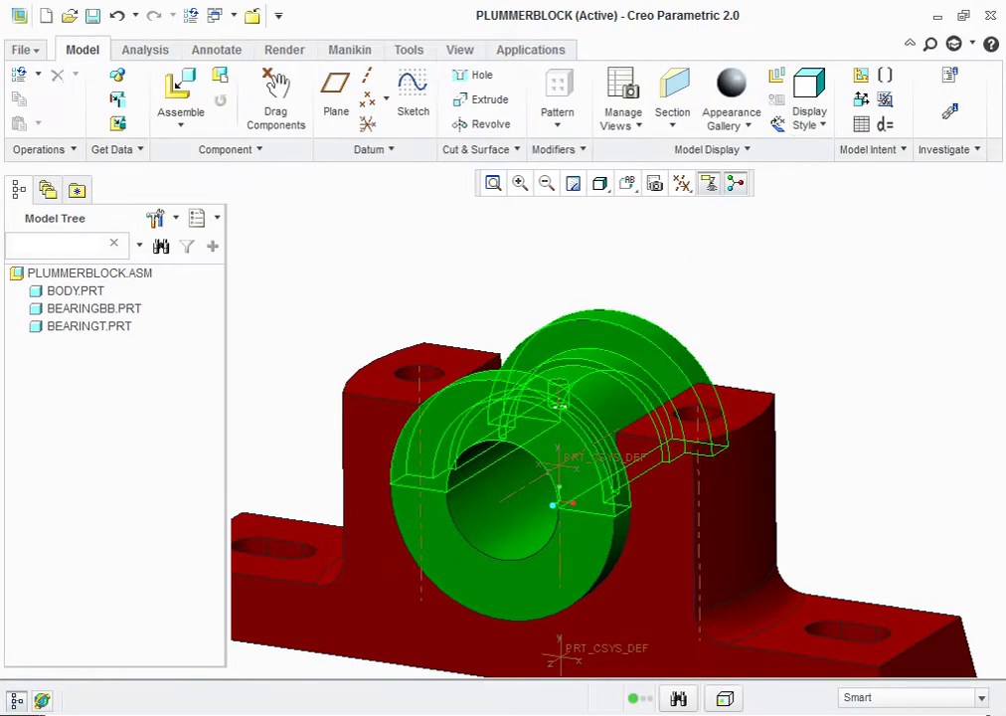
Return to the default view and select shaft.prt as the next component.
key("ctrl+d")
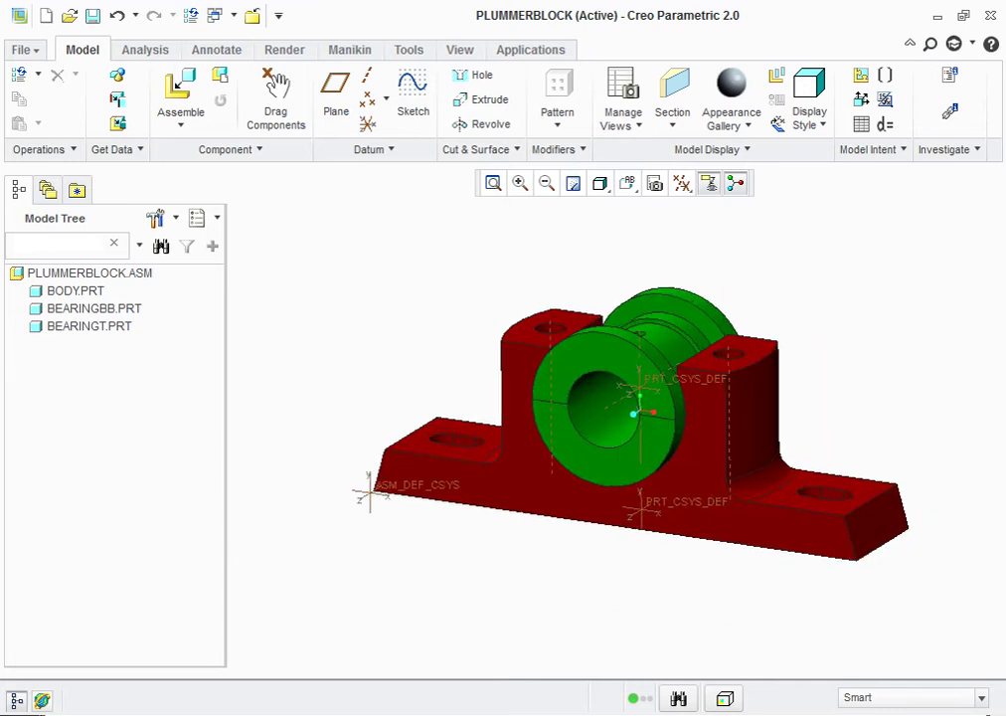
scroll(449, 289, "down", 2)
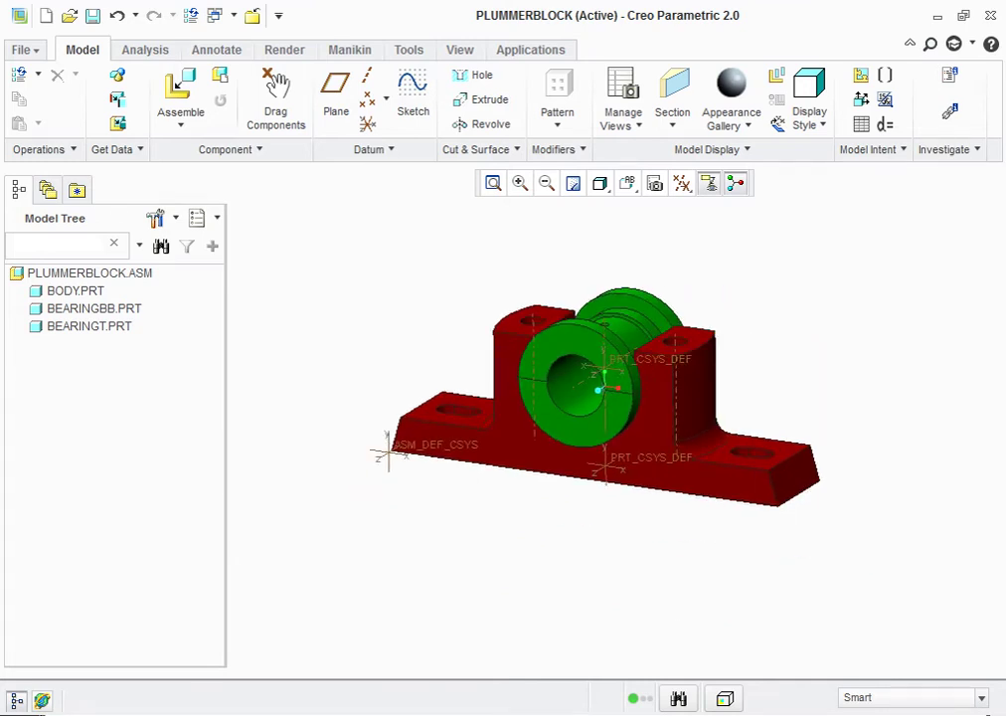
scroll(671, 254, "up", 2)
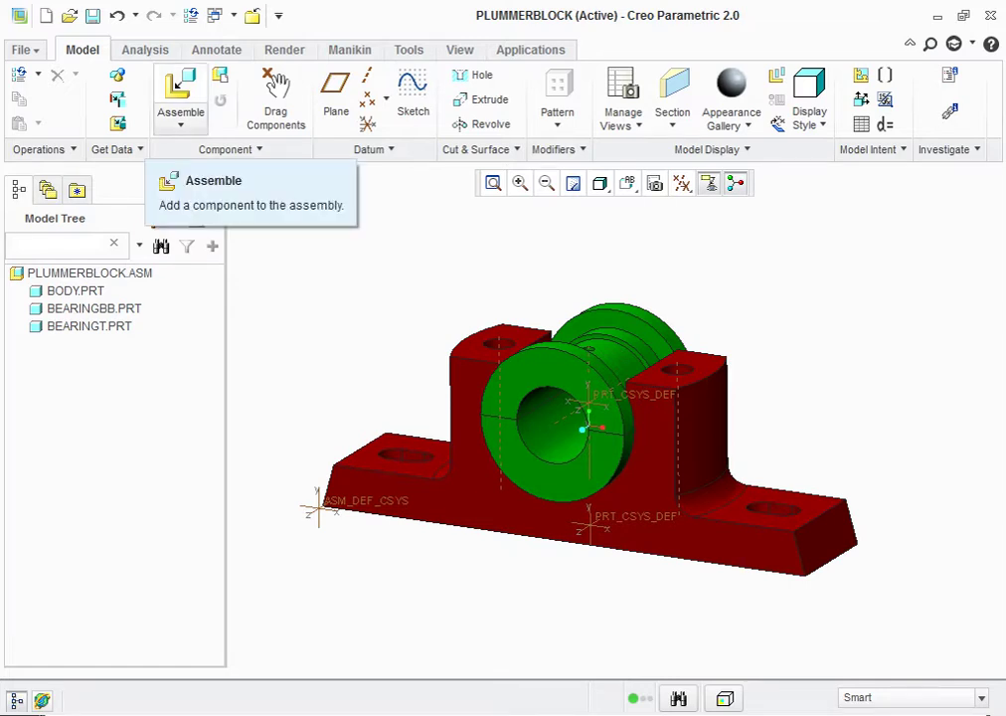
left_click(180, 87)
left_click(329, 343)
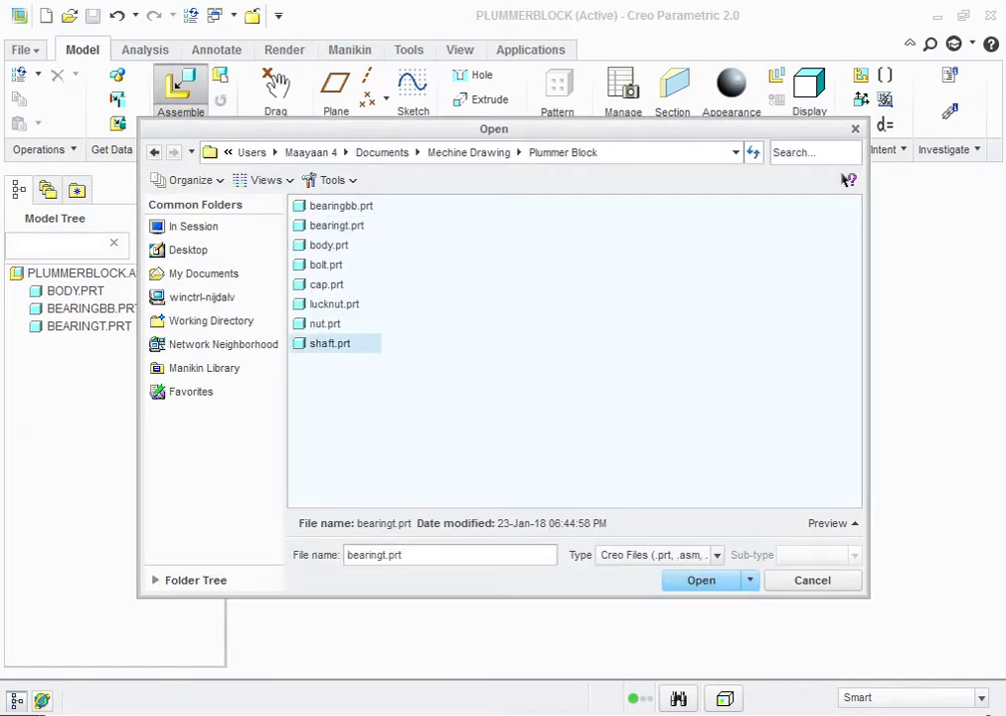
Load shaft.prt and make a shaft face Coincident with the green bearing's face.
key("Return")
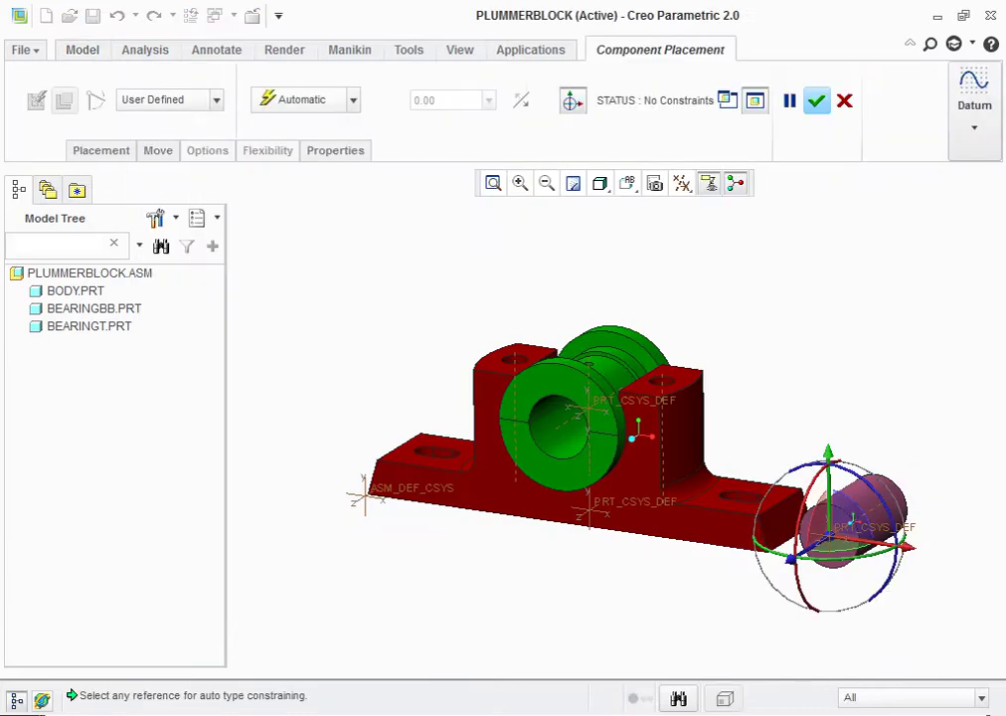
left_click_drag(828, 467, 827, 338)
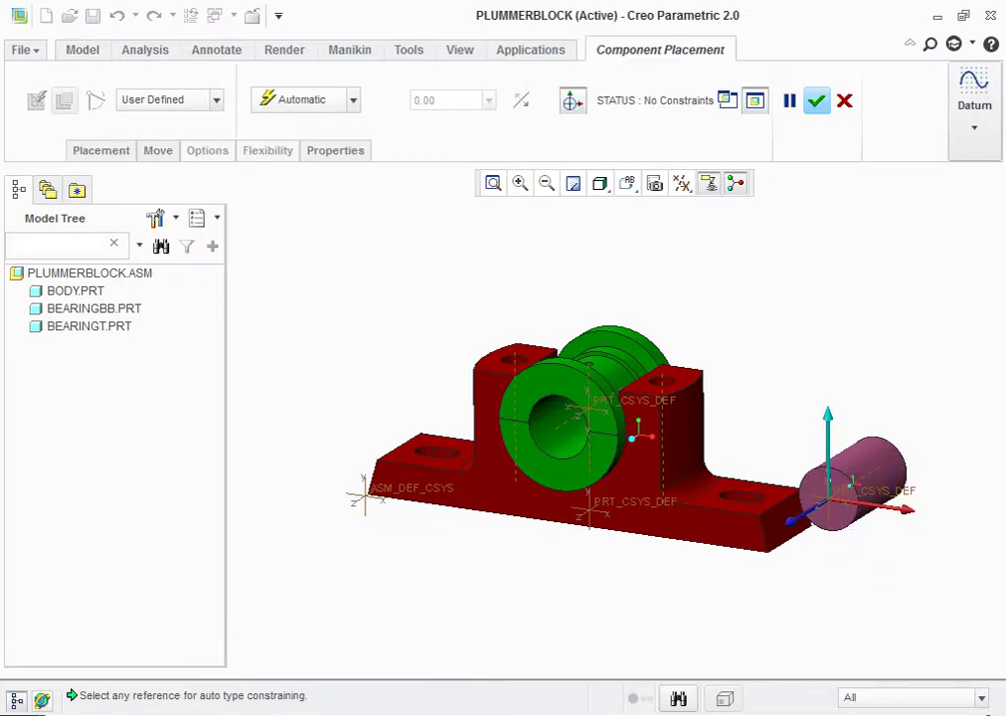
middle_click_drag(639, 432, 639, 431)
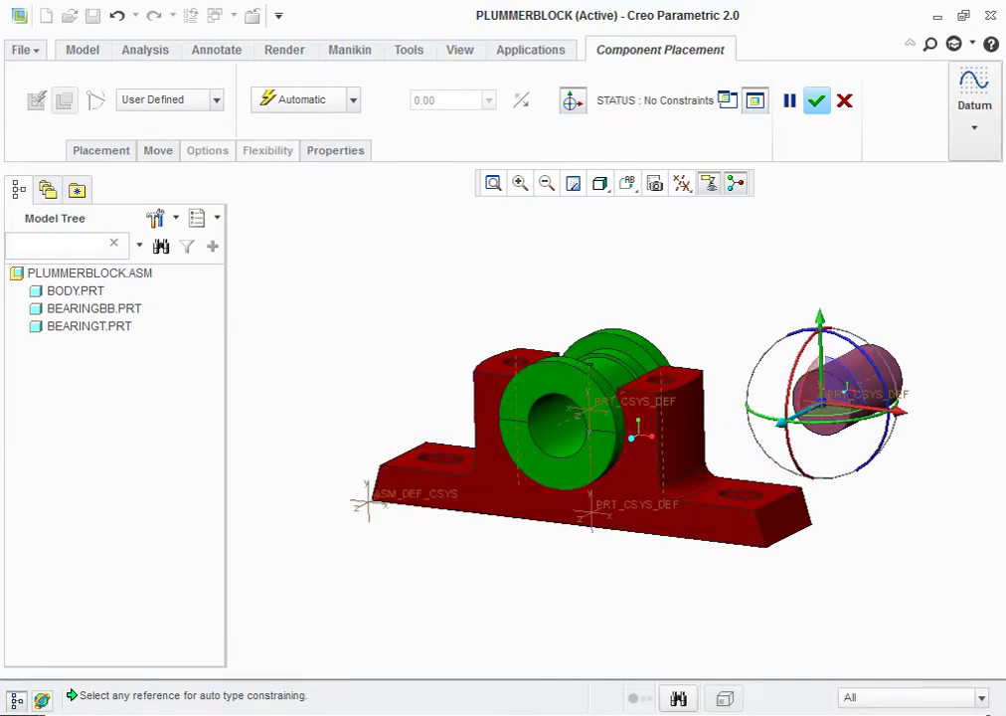
right_click_drag(826, 398, 696, 462, "ctrl+alt")
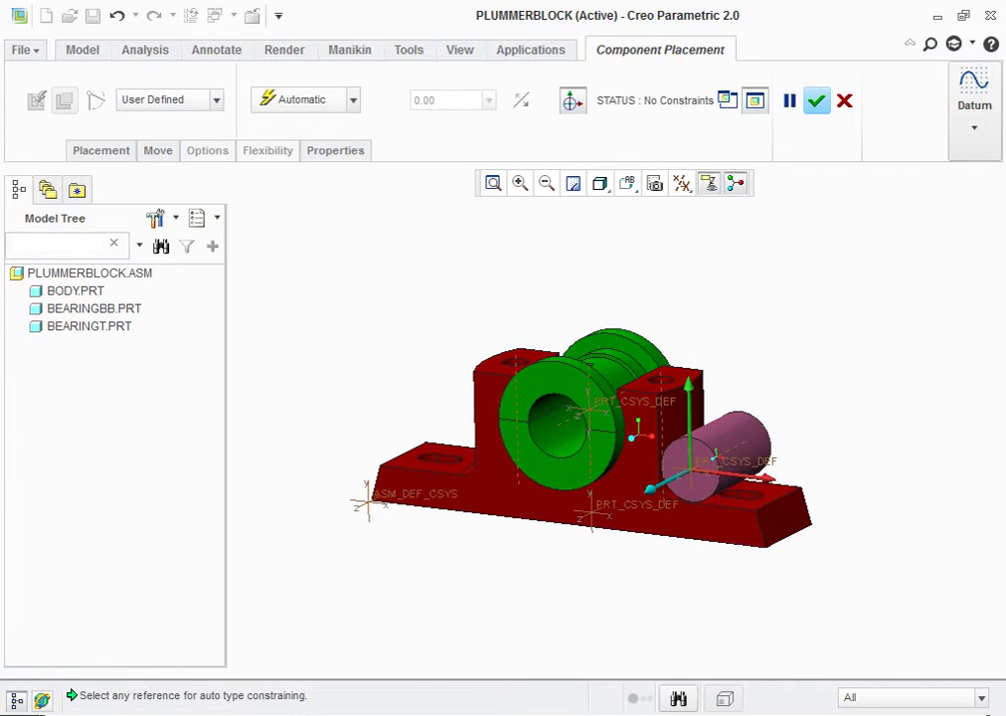
middle_click_drag(638, 432, 637, 427)
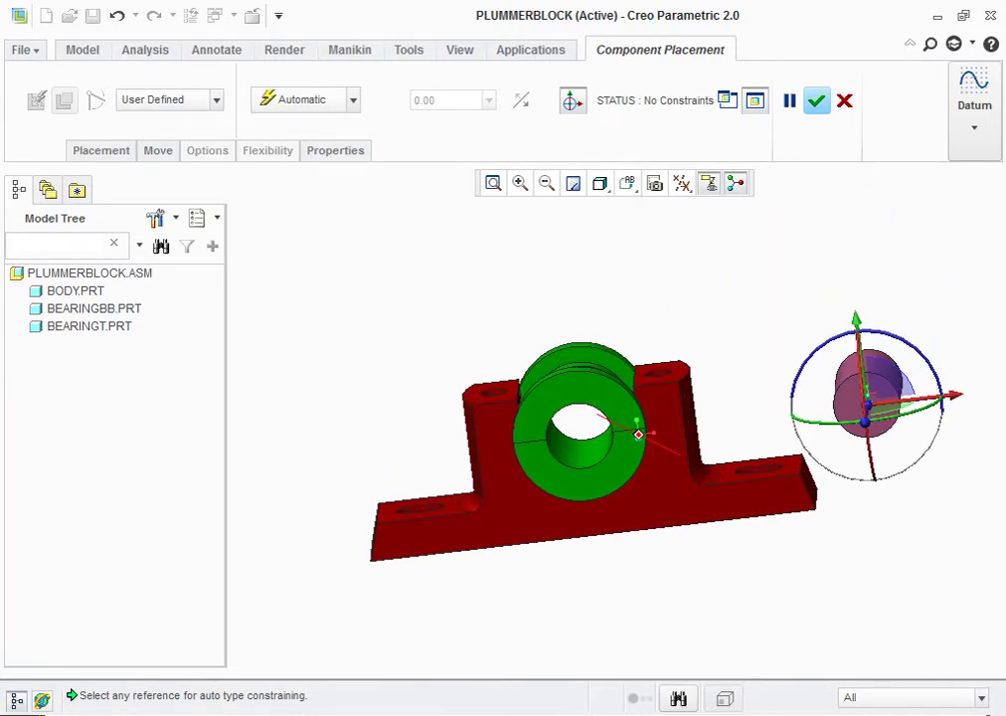
left_click(582, 383)
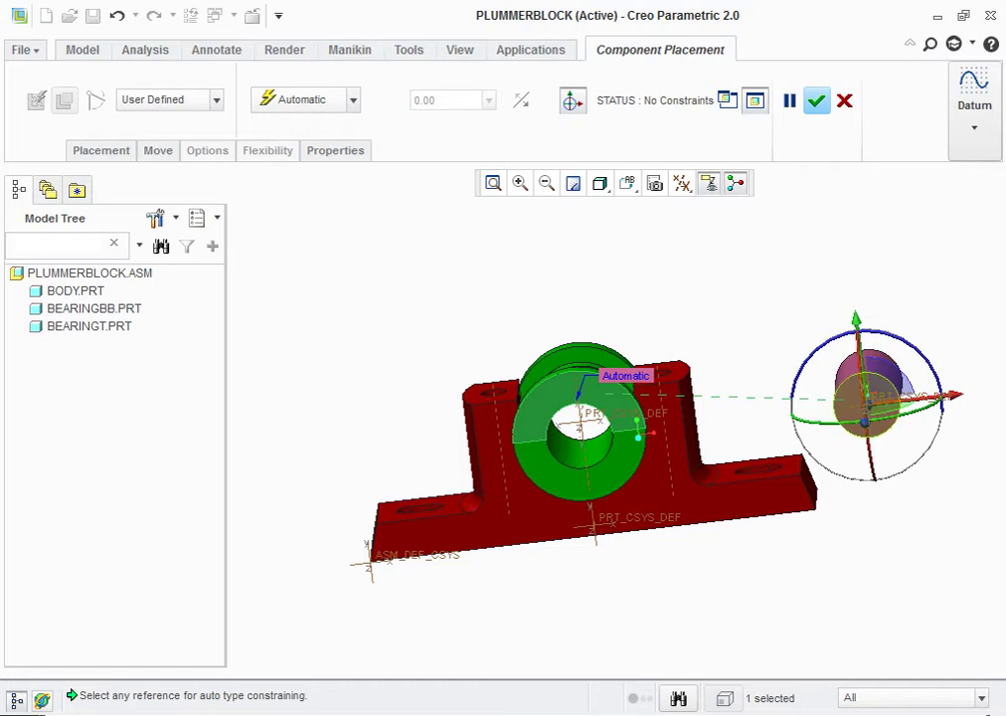
left_click(867, 403)
left_click(304, 99)
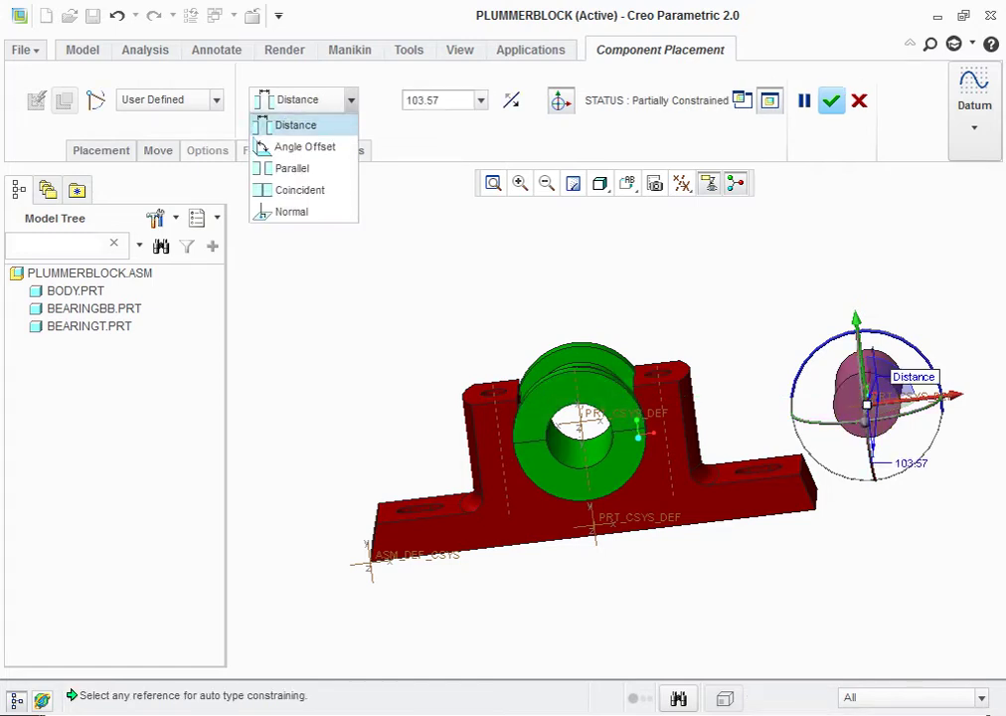
left_click(297, 189)
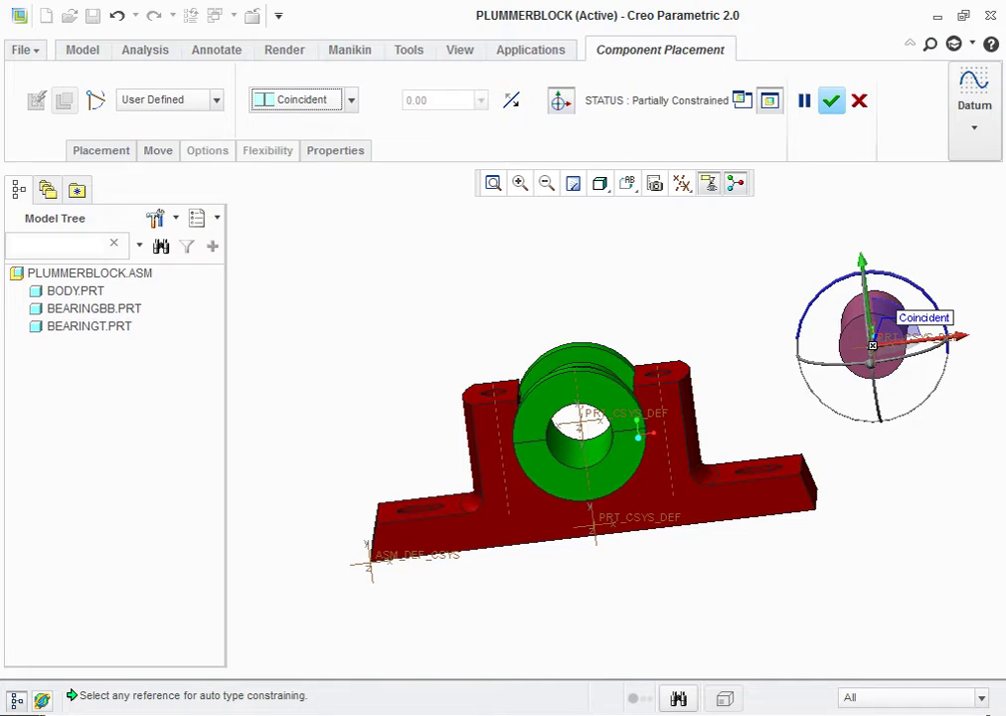
Make the shaft surface Coincident with the bearing bore and finish placement.
middle_click_drag(637, 438, 696, 443)
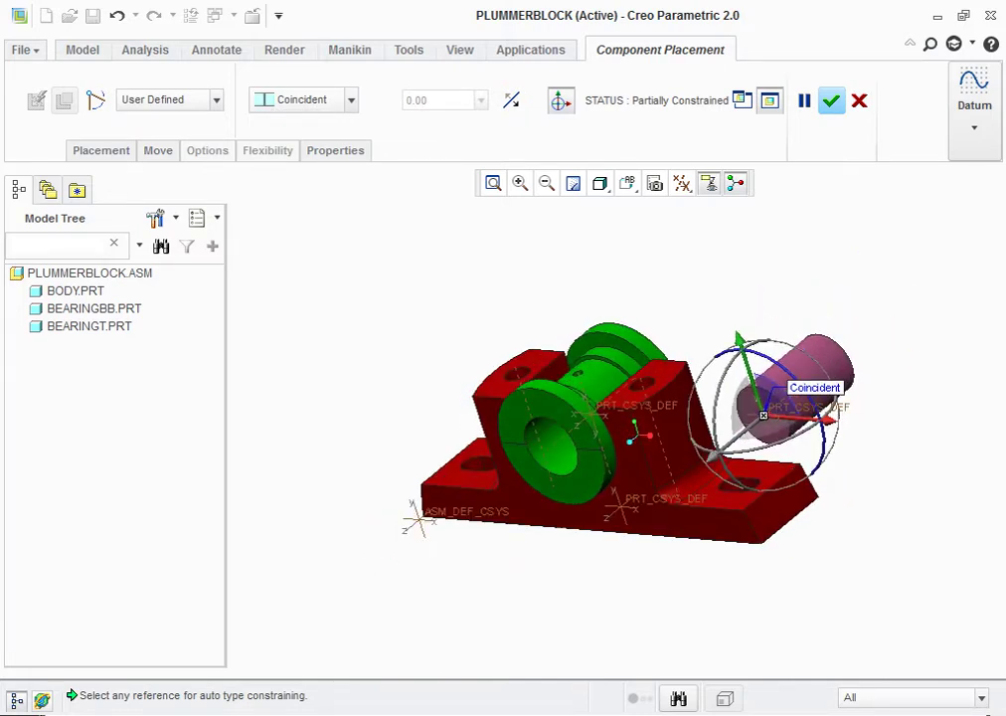
left_click(557, 427)
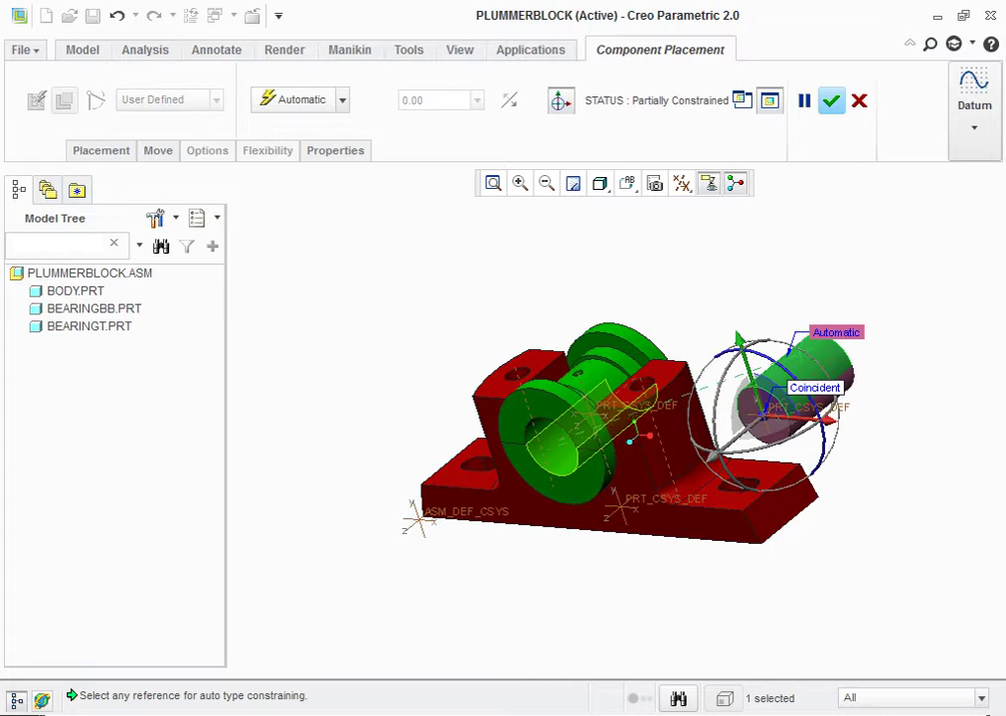
left_click(562, 443)
middle_click_drag(597, 438, 637, 437)
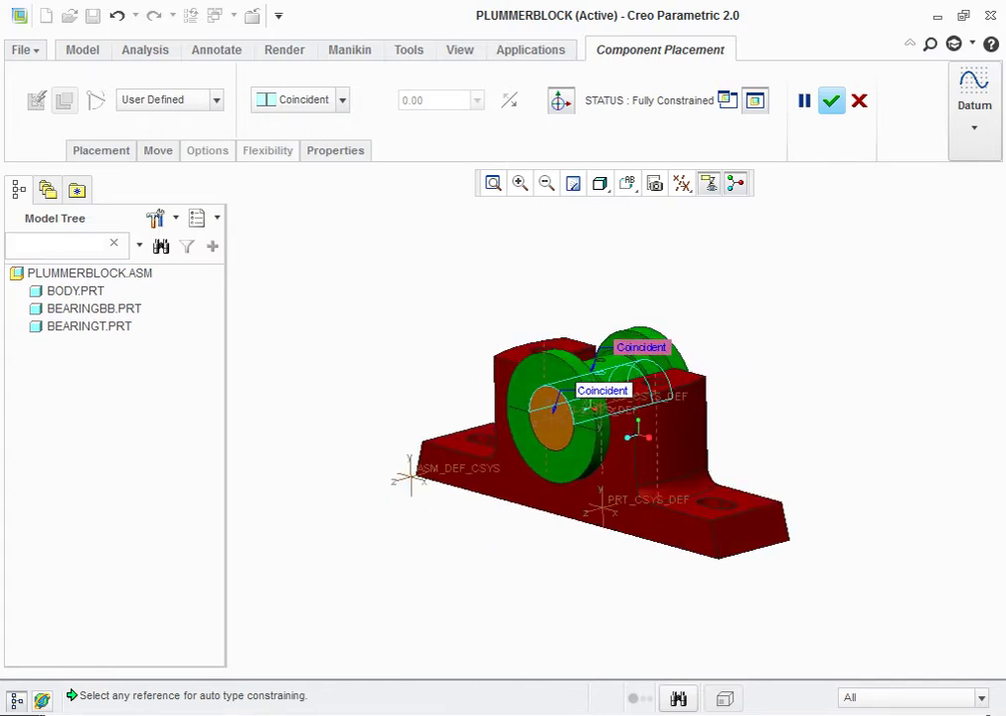
middle_click(637, 434)
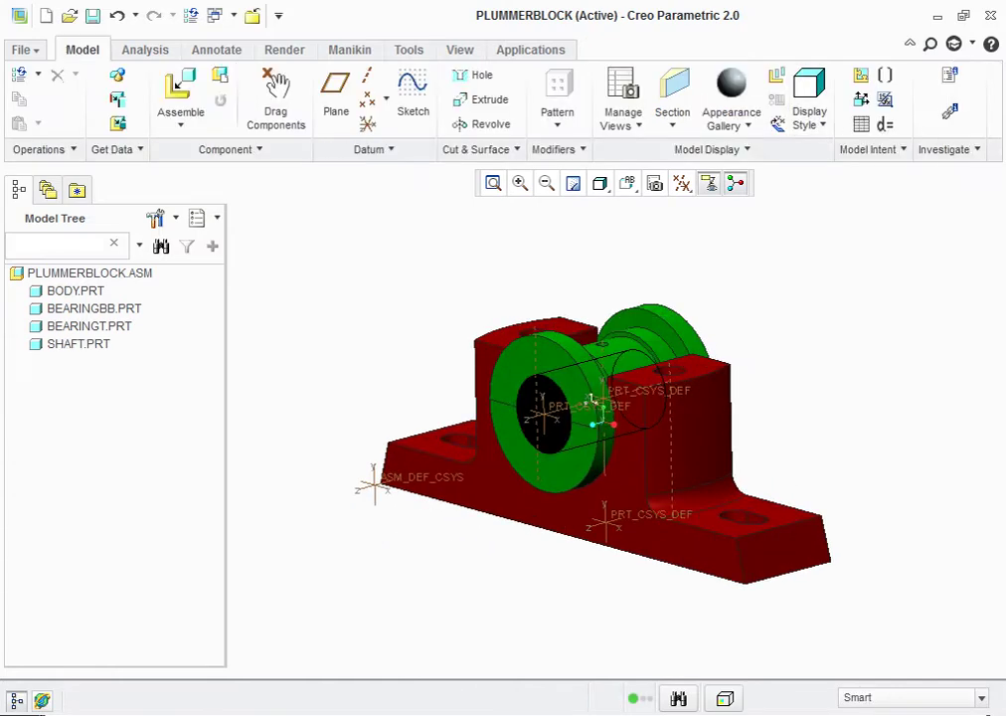
Rotate the assembly side-on and bring up the part file list for the next component.
middle_click_drag(592, 401, 637, 383)
scroll(769, 301, "down", 3)
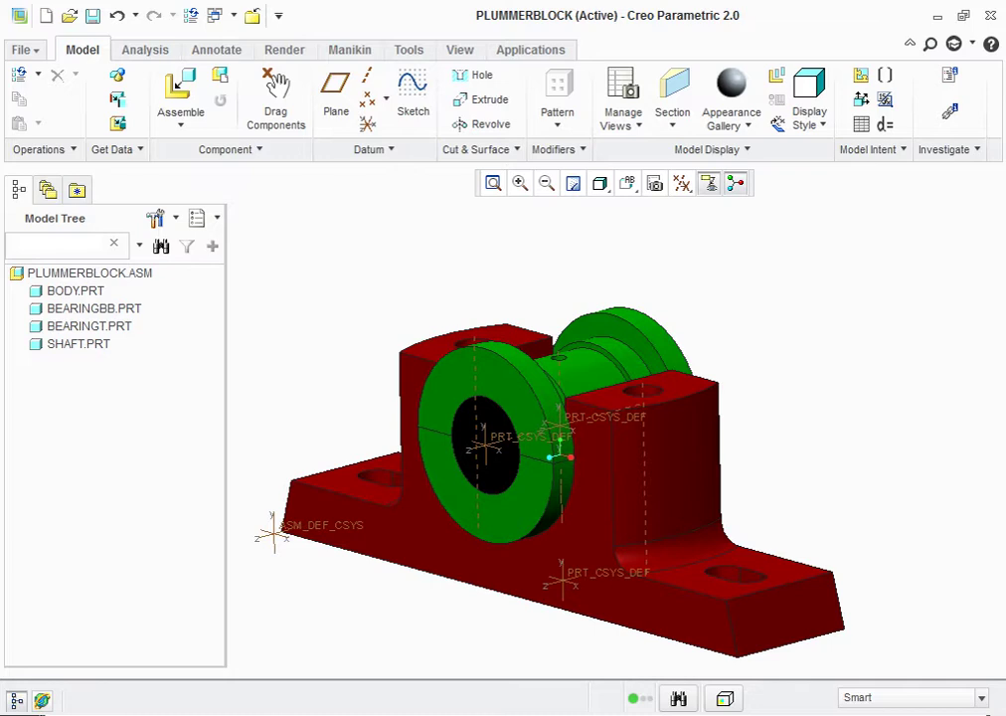
left_click(180, 95)
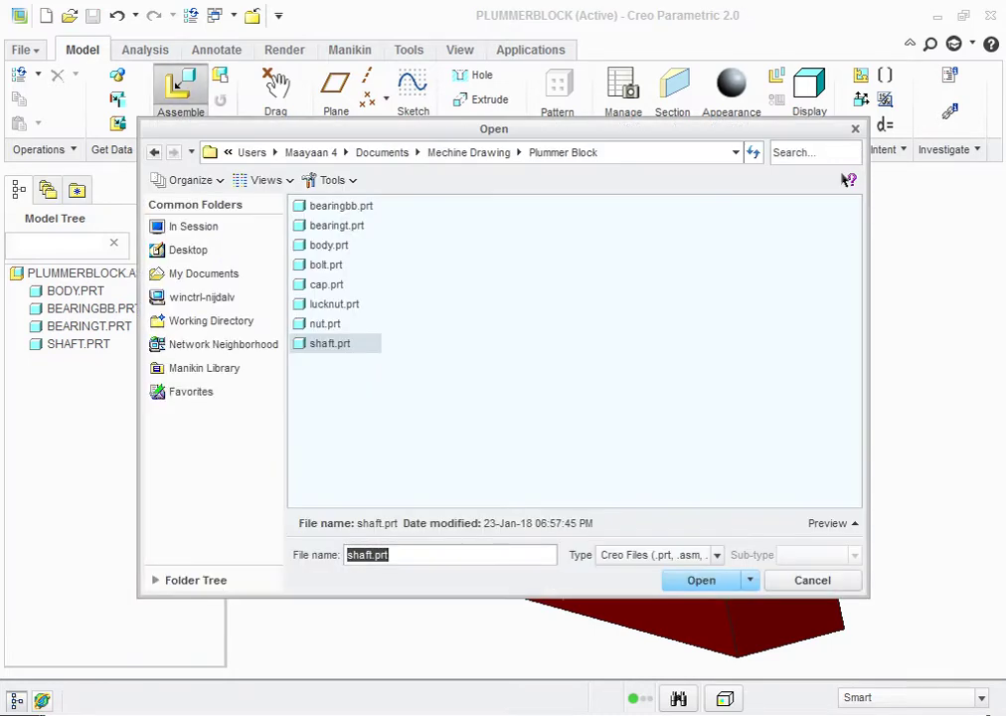
Load cap.prt and move it directly above the bearing body.
left_click(326, 285)
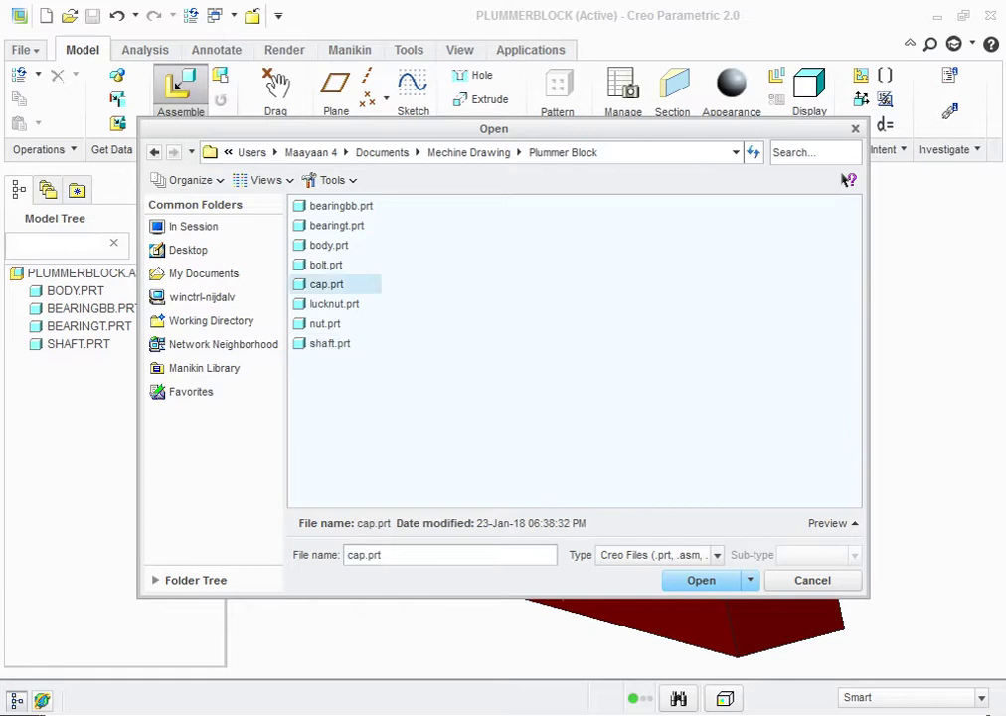
left_click(701, 580)
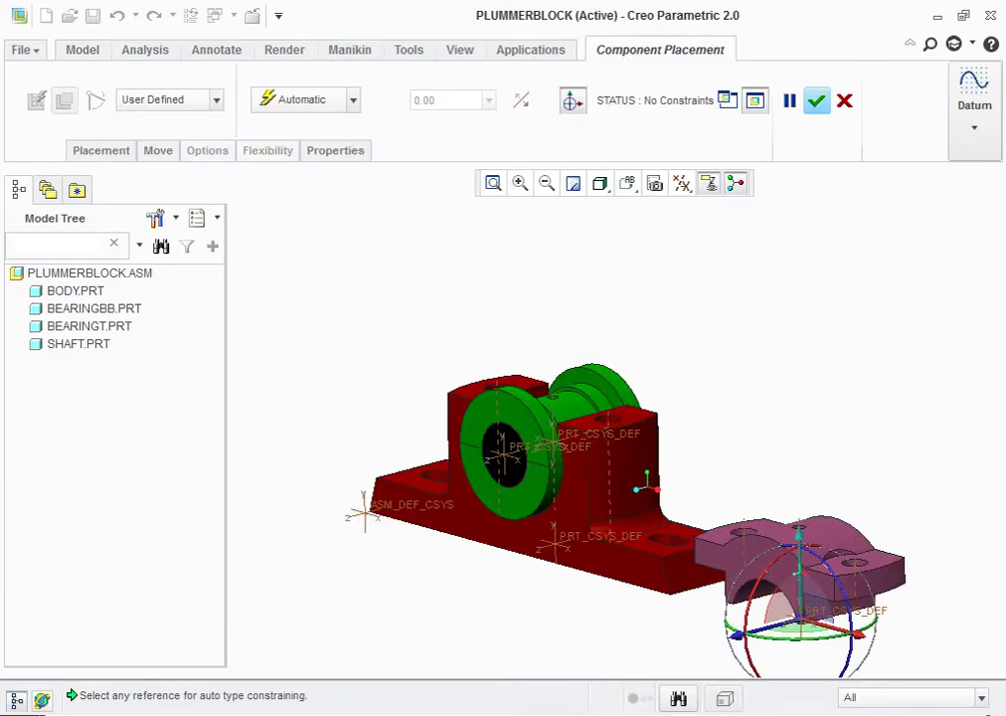
right_click_drag(701, 580, 698, 416, "ctrl+alt")
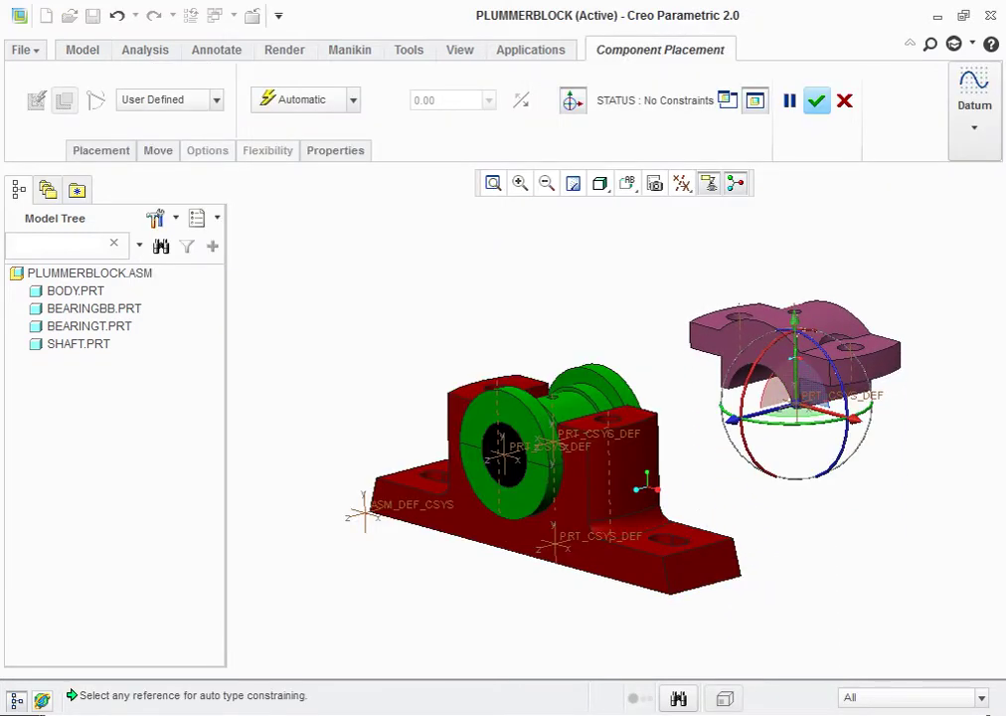
right_click_drag(698, 416, 489, 356, "ctrl+alt")
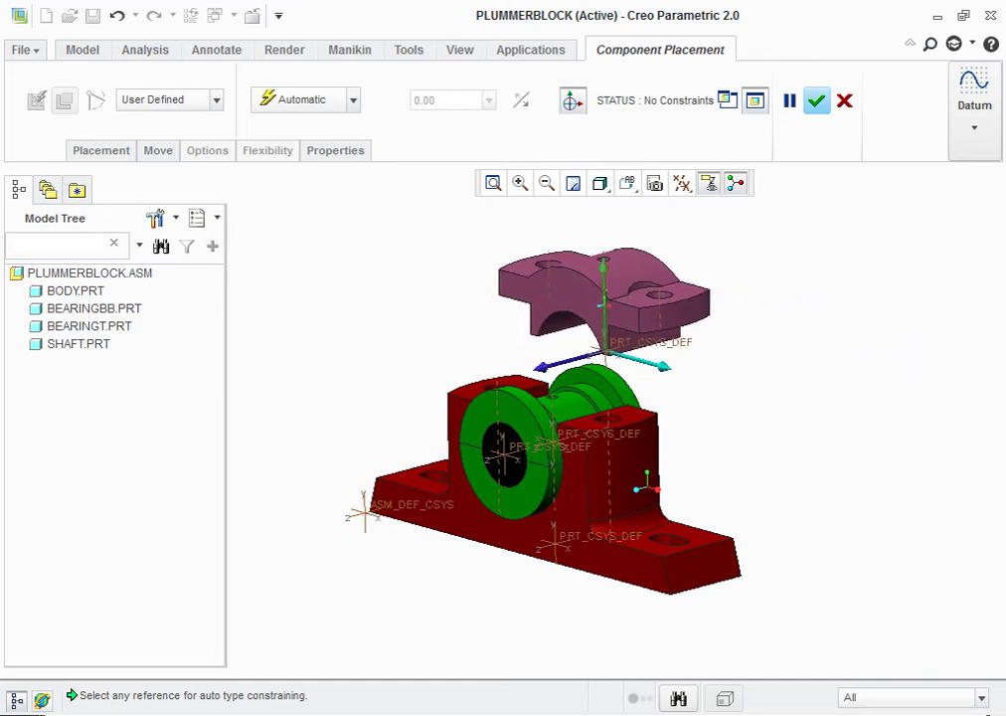
scroll(585, 239, "down", 4)
scroll(585, 238, "down", 2)
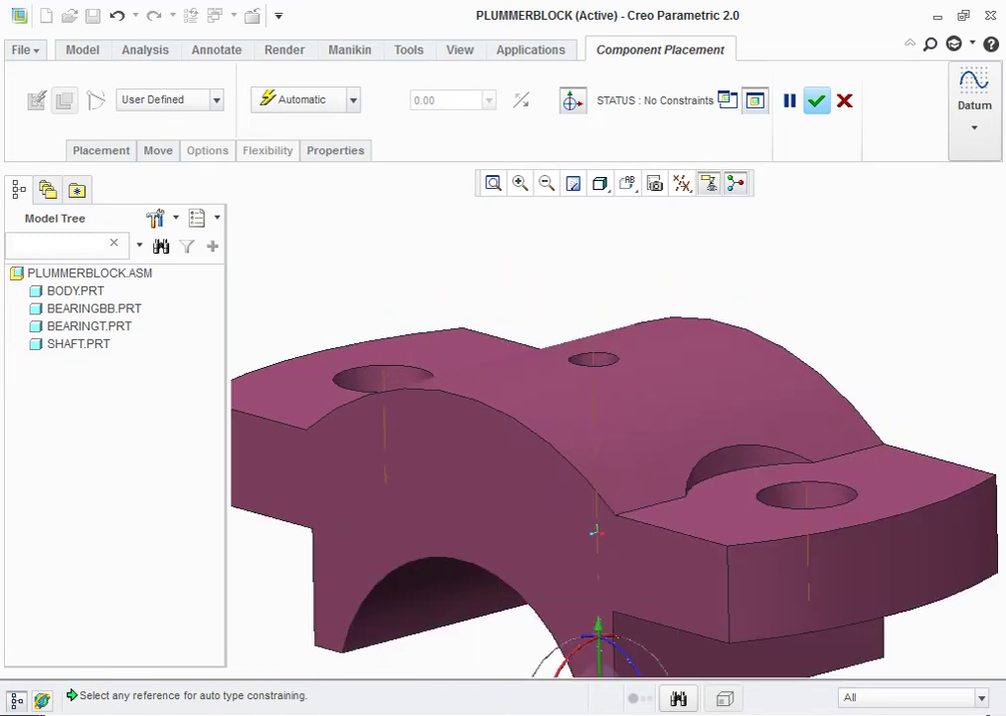
Make a cap reference Coincident with the matching reference on the body.
left_click(596, 533)
scroll(597, 527, "up", 2)
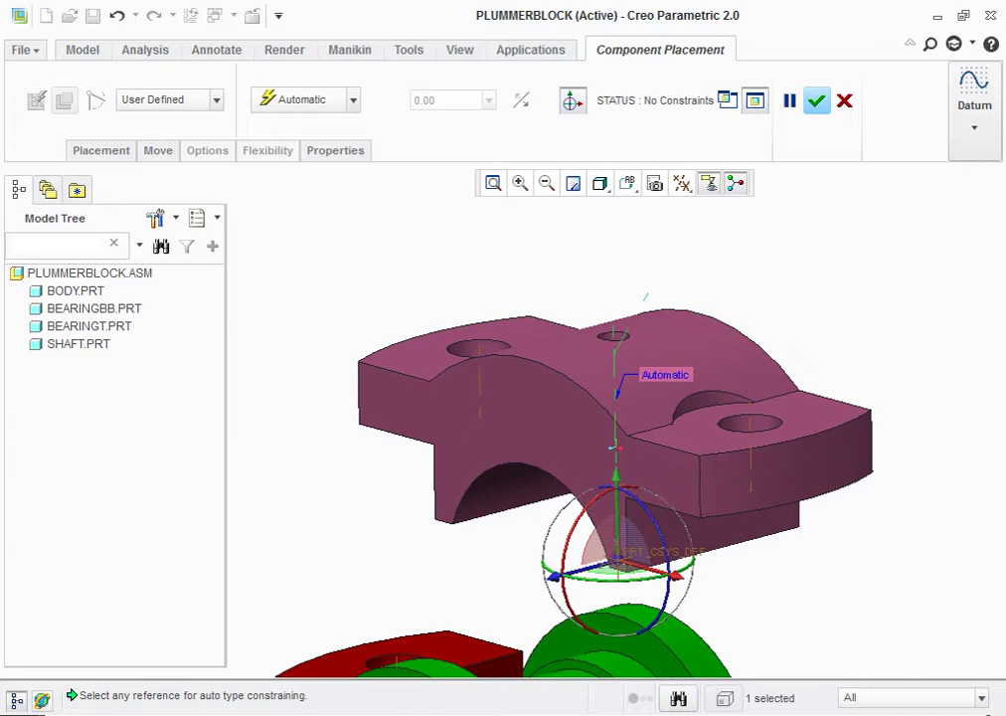
scroll(617, 448, "up", 2)
scroll(647, 597, "down", 3)
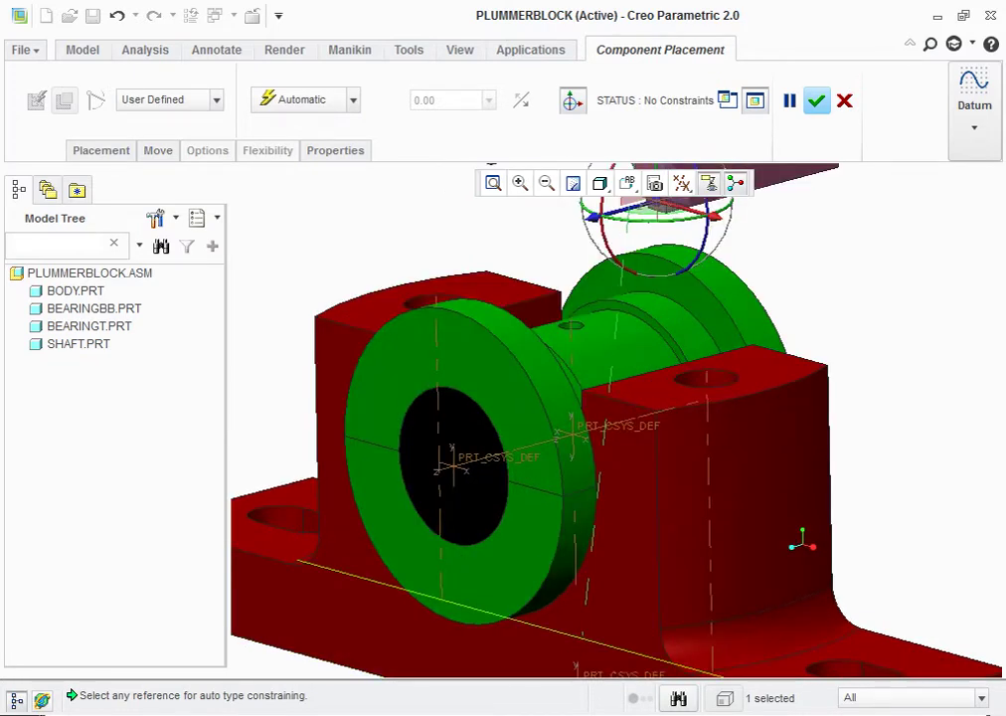
scroll(646, 596, "down", 1)
left_click(464, 384)
scroll(611, 608, "up", 3)
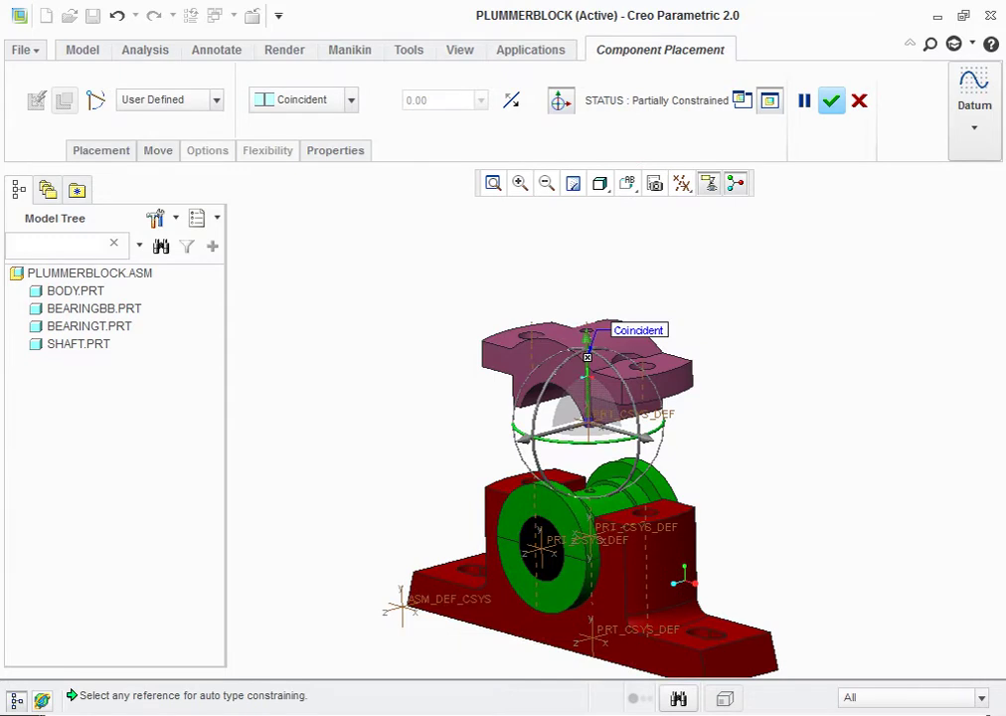
Add an Oriented constraint on a second cap reference to fully constrain the cap, then finish.
middle_click_drag(684, 577, 688, 579)
left_click(684, 576)
scroll(785, 599, "down", 2)
middle_click_drag(785, 599, 787, 602)
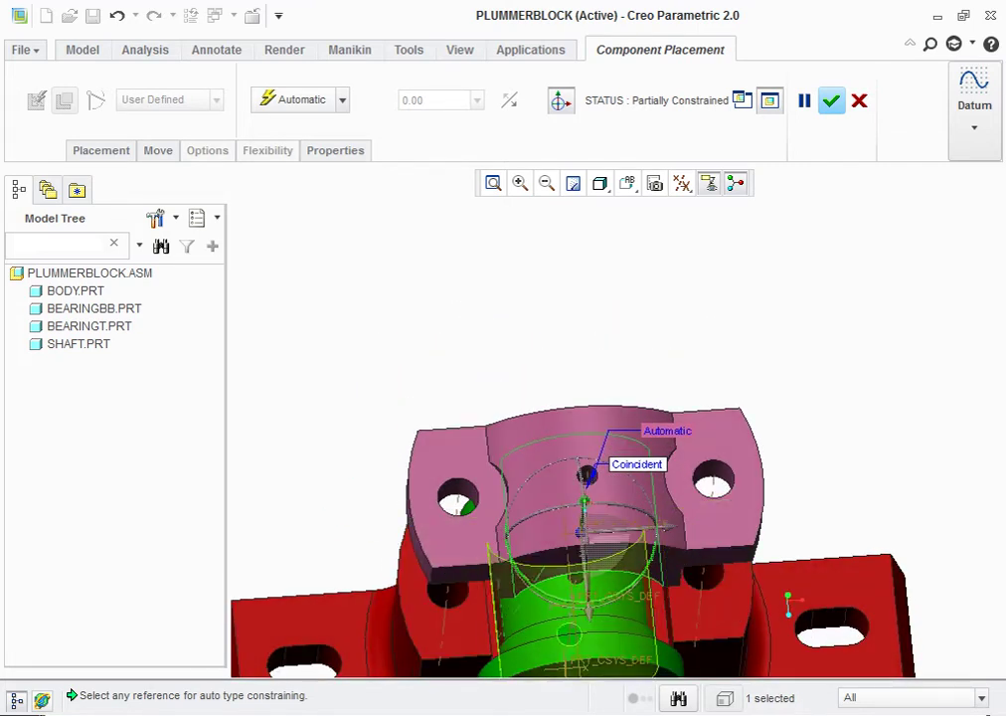
left_click(787, 599)
middle_click_drag(787, 599, 786, 600)
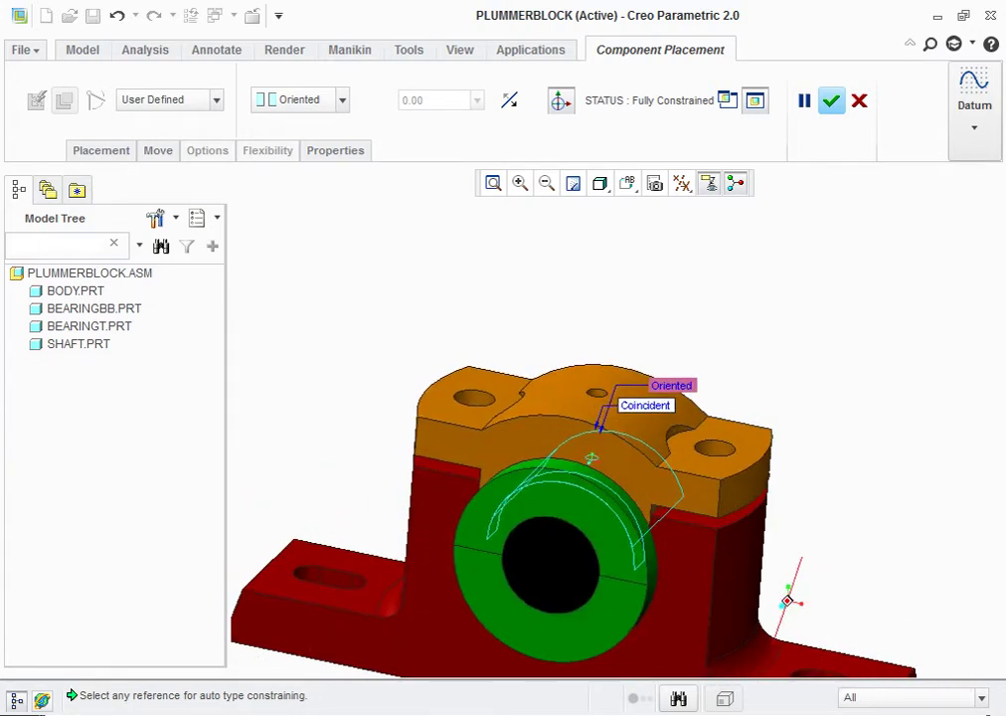
scroll(783, 519, "down", 2)
middle_click_drag(783, 519, 782, 527)
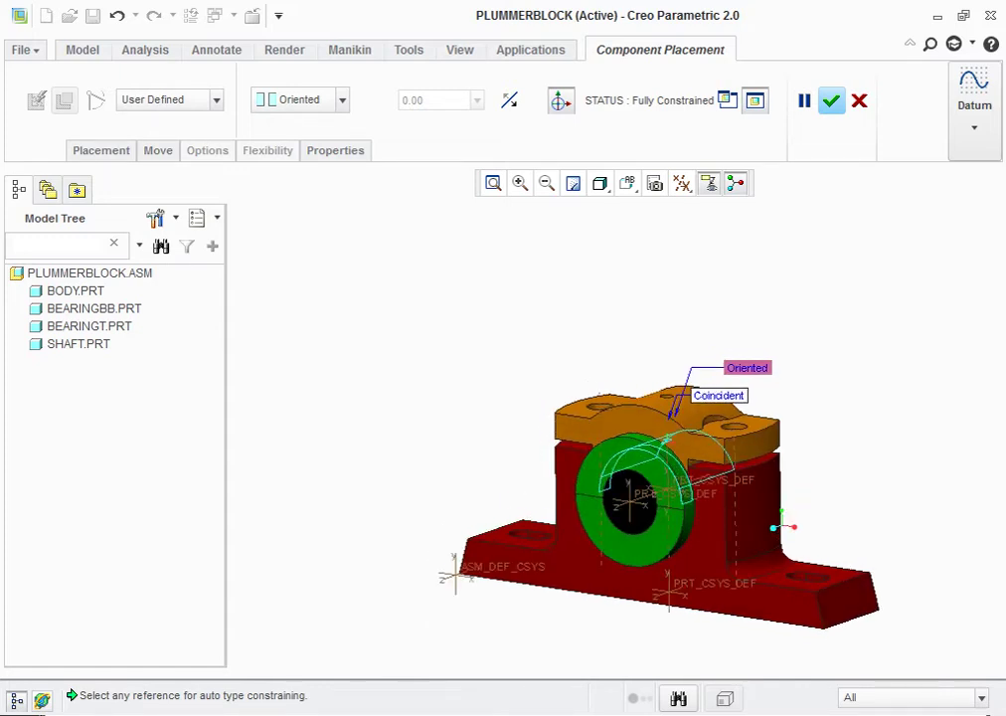
middle_click(781, 527)
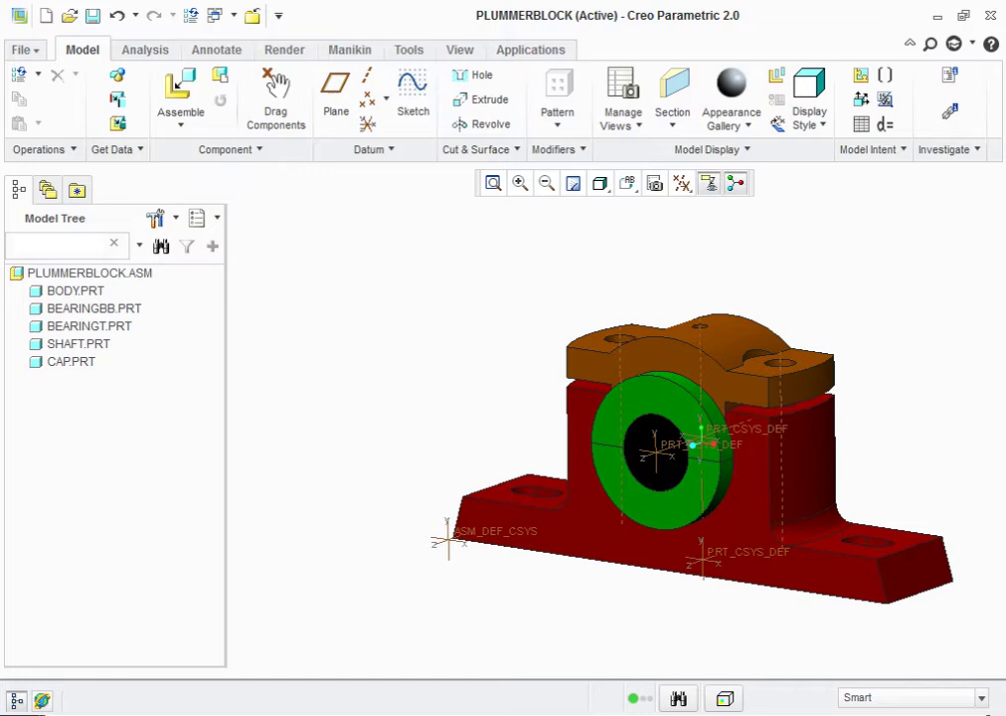
Load bolt.prt and make it Coincident with the body's bolt hole axis.
left_click(180, 90)
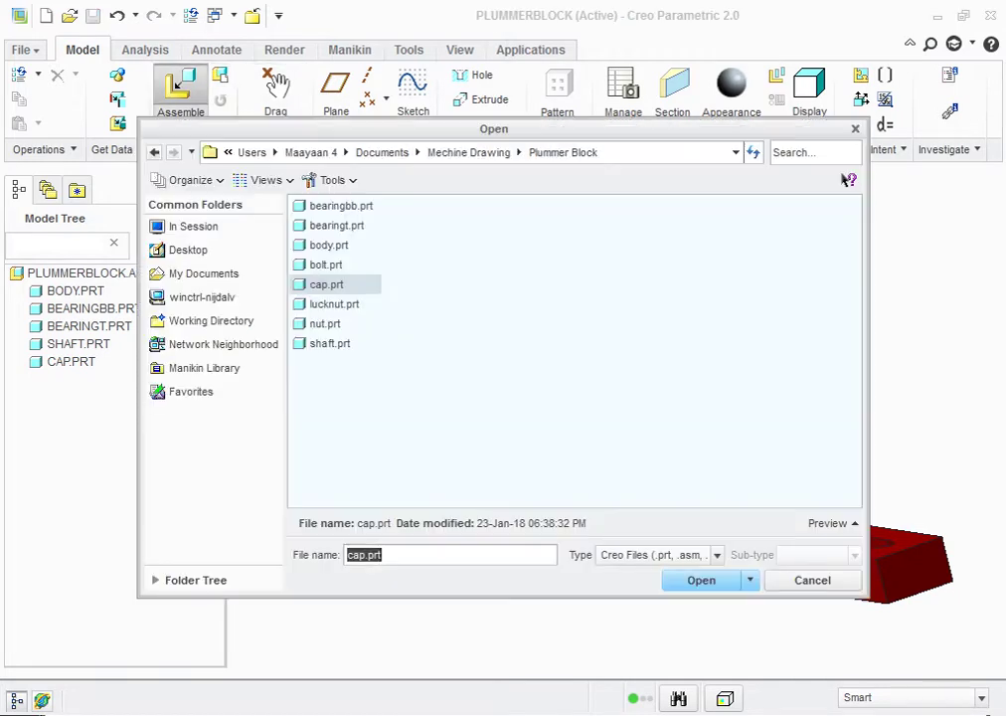
left_click(327, 265)
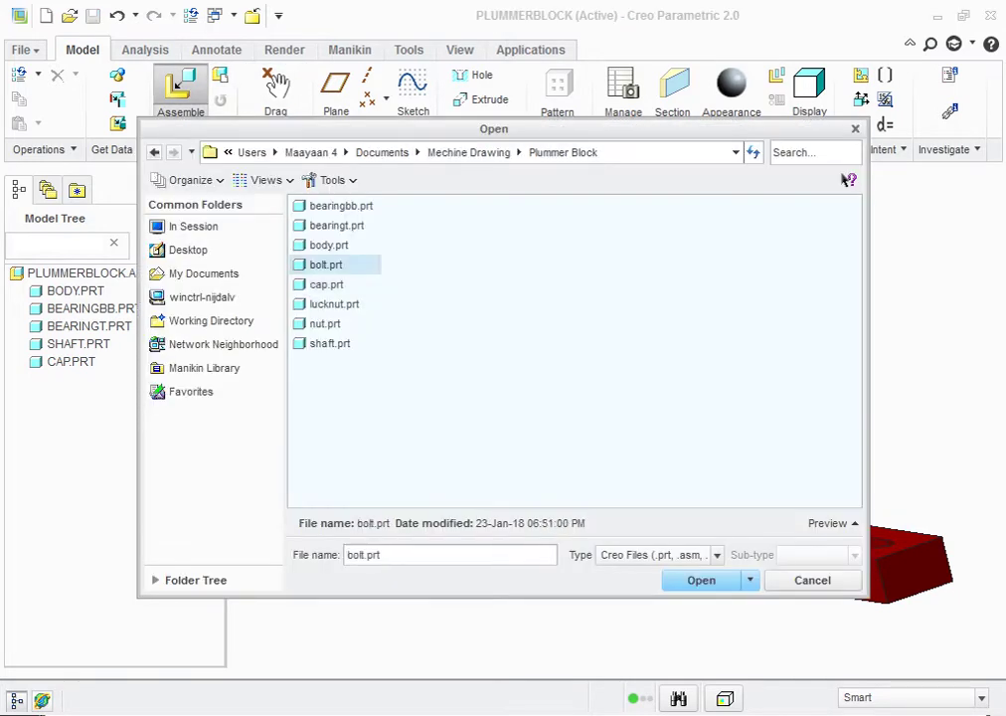
left_click(701, 579)
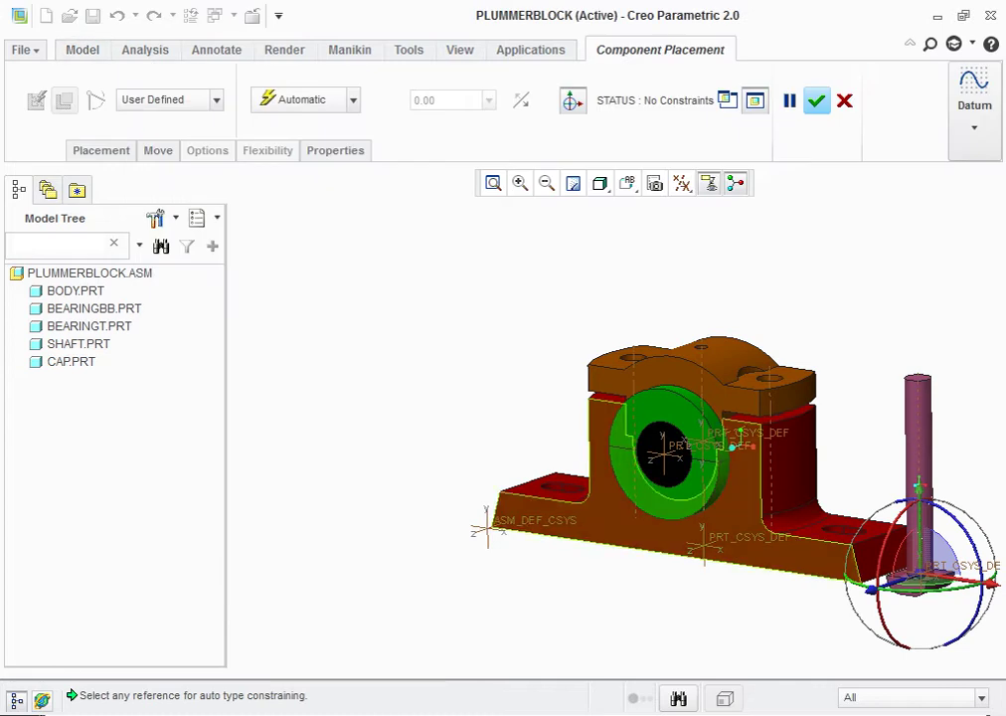
left_click_drag(919, 487, 918, 568)
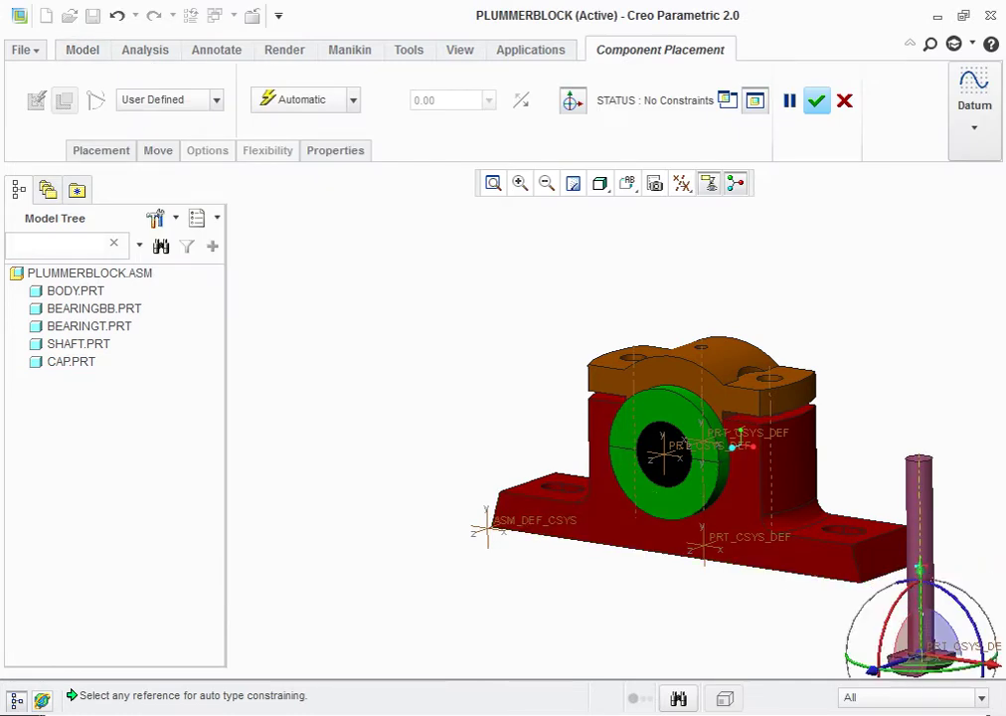
left_click(917, 502)
left_click(353, 100)
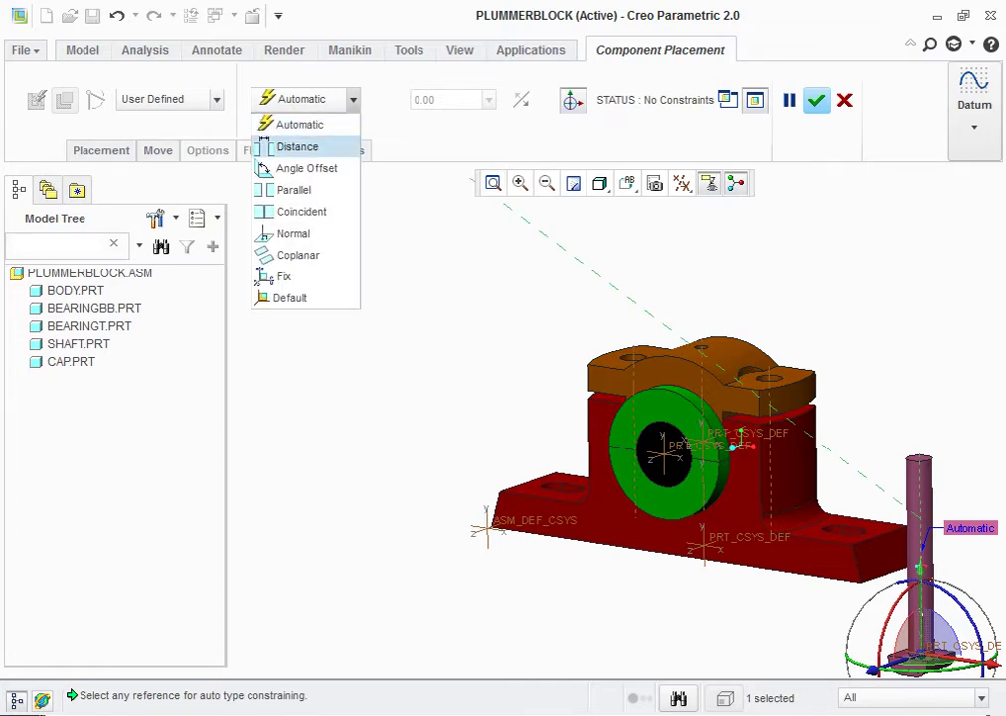
left_click(302, 211)
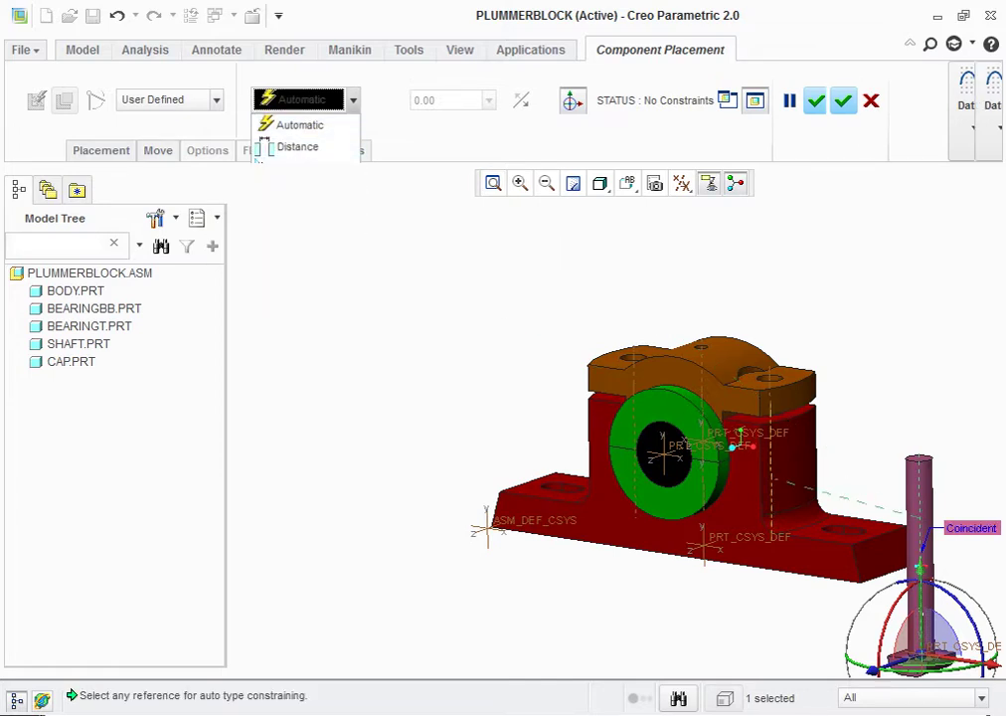
left_click(772, 521)
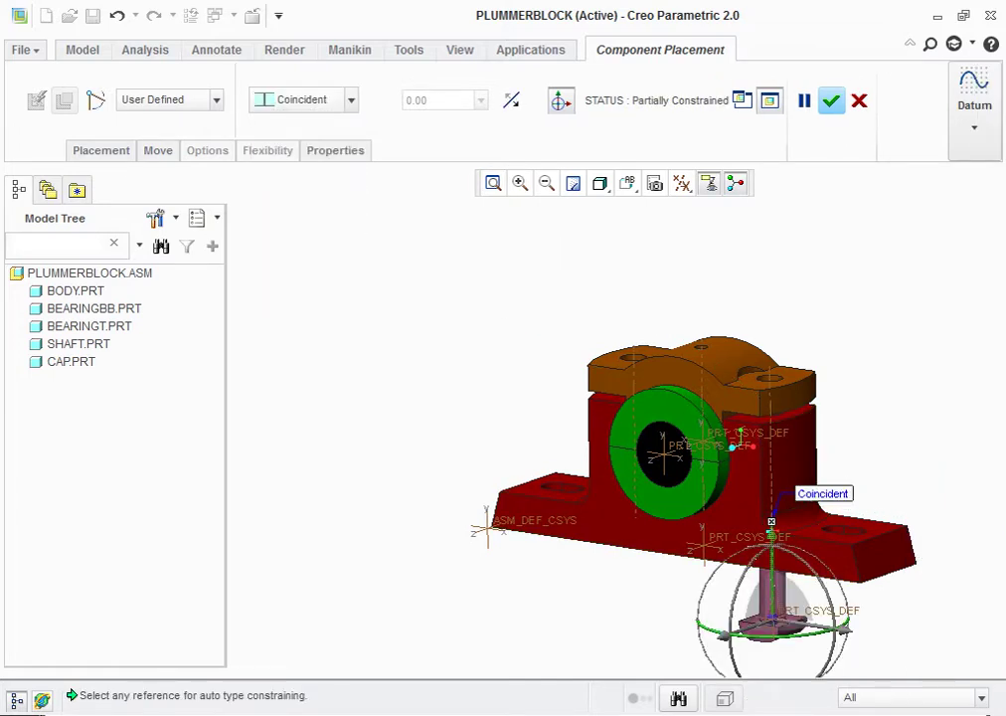
scroll(753, 623, "up", 5)
Seat the bolt head face against the base and finish placing the bolt.
left_click(786, 597)
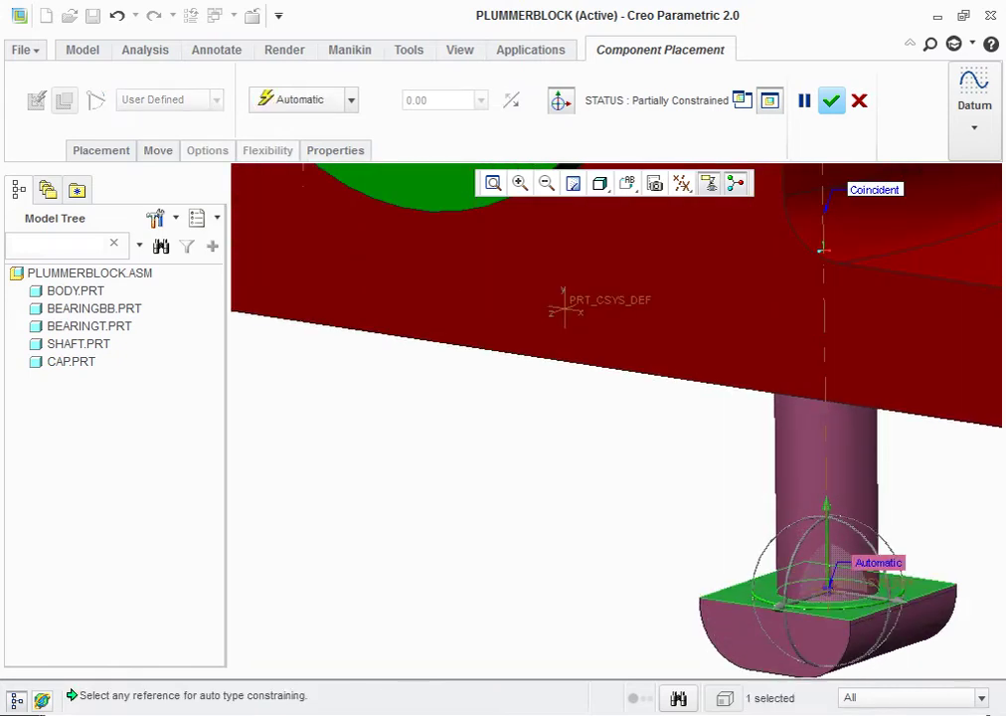
mouse_move(537, 299)
middle_mouse_down()
mouse_move(525, 379)
mouse_move(589, 259)
middle_mouse_up()
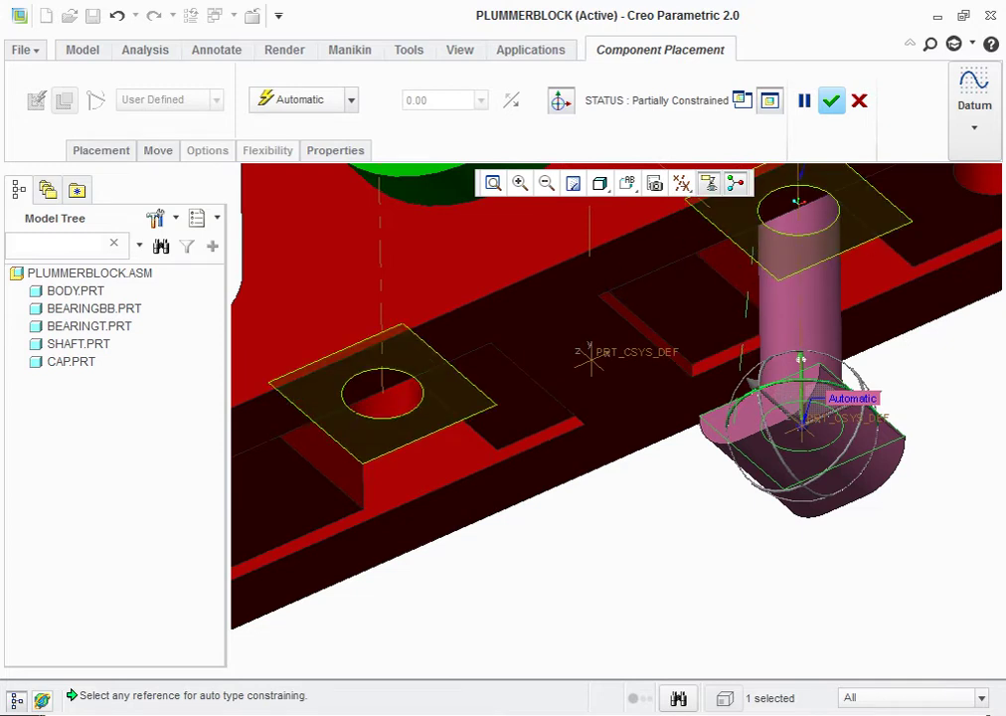
left_click(796, 204)
scroll(792, 204, "down", 3)
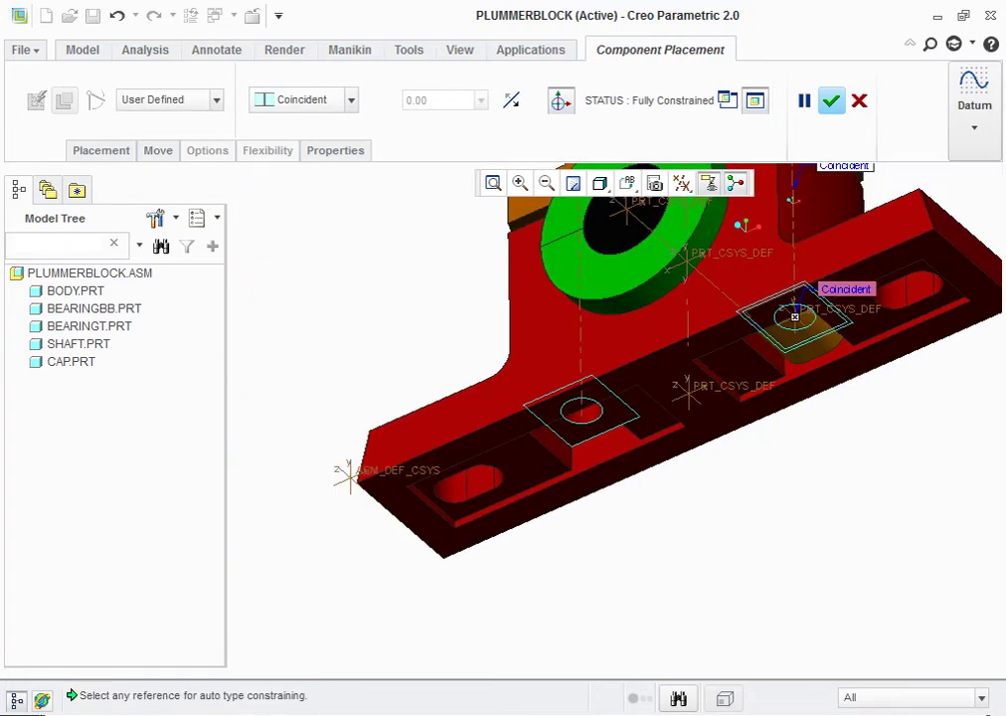
mouse_move(792, 333)
middle_mouse_down()
mouse_move(787, 363)
mouse_move(793, 319)
middle_mouse_up()
scroll(793, 319, "down", 3)
scroll(696, 477, "up", 2)
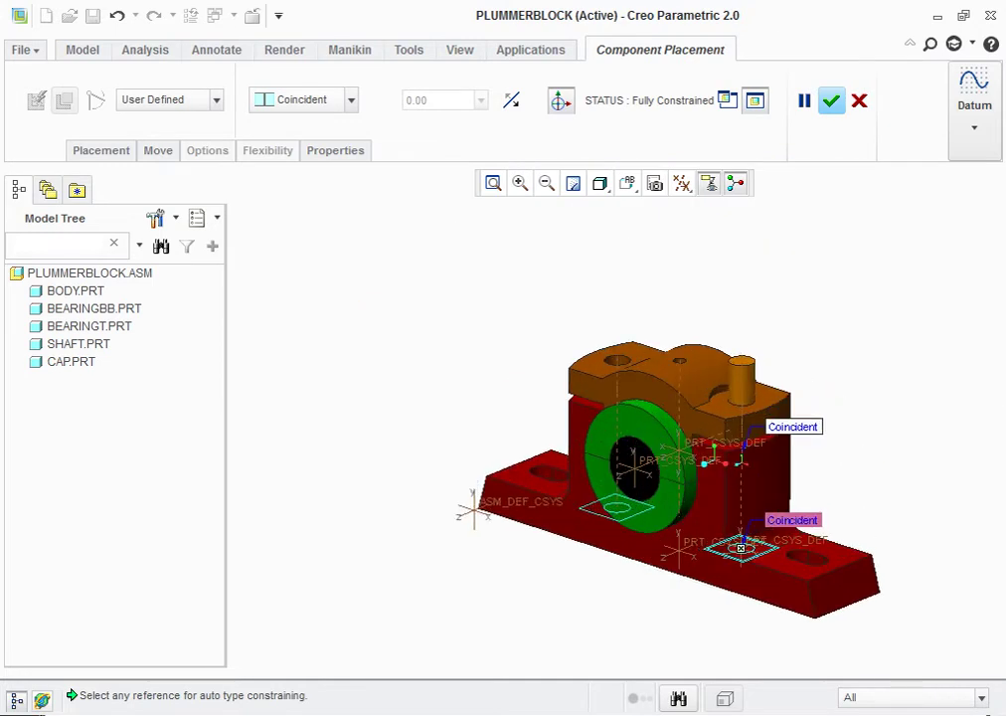
scroll(696, 477, "up", 2)
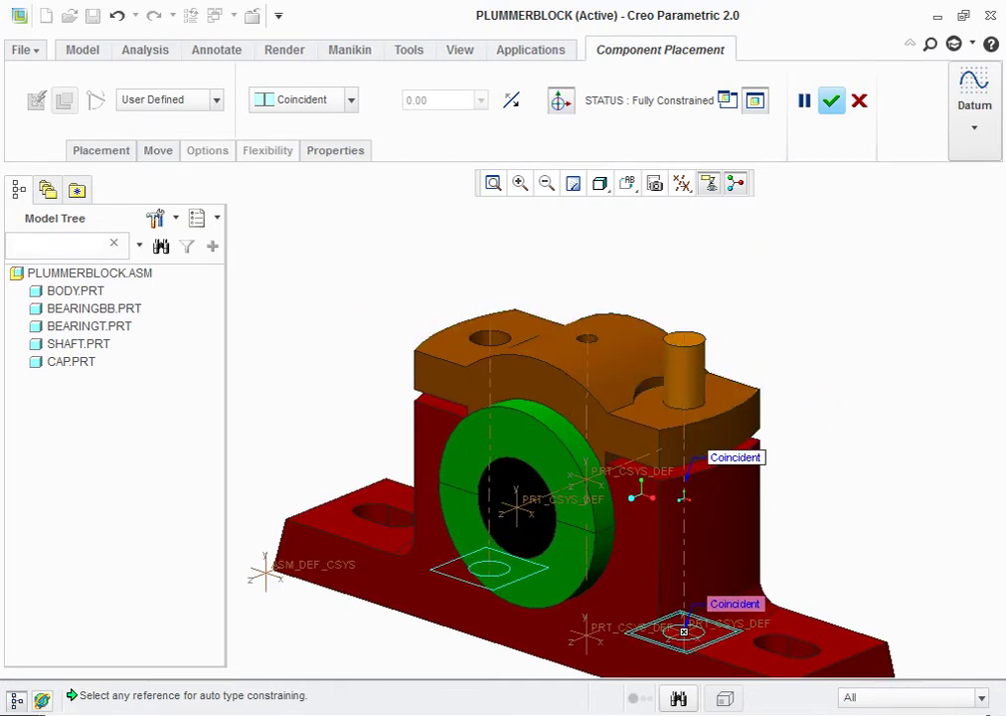
middle_click(696, 487)
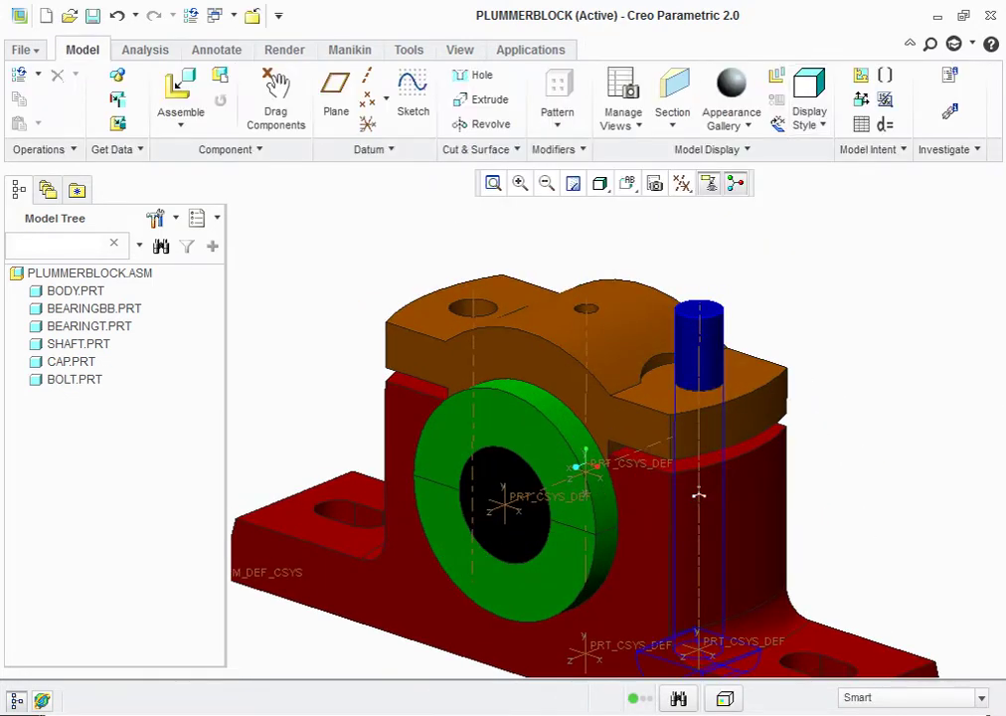
Bring up the part file list again to pick another component.
scroll(699, 494, "down", 3)
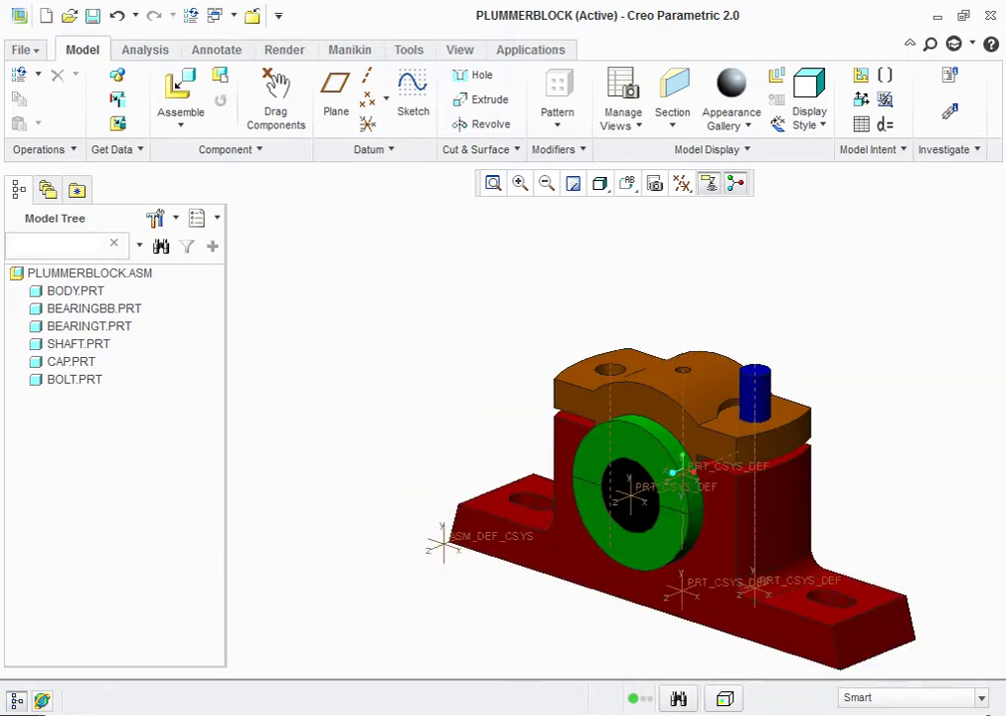
scroll(699, 494, "up", 3)
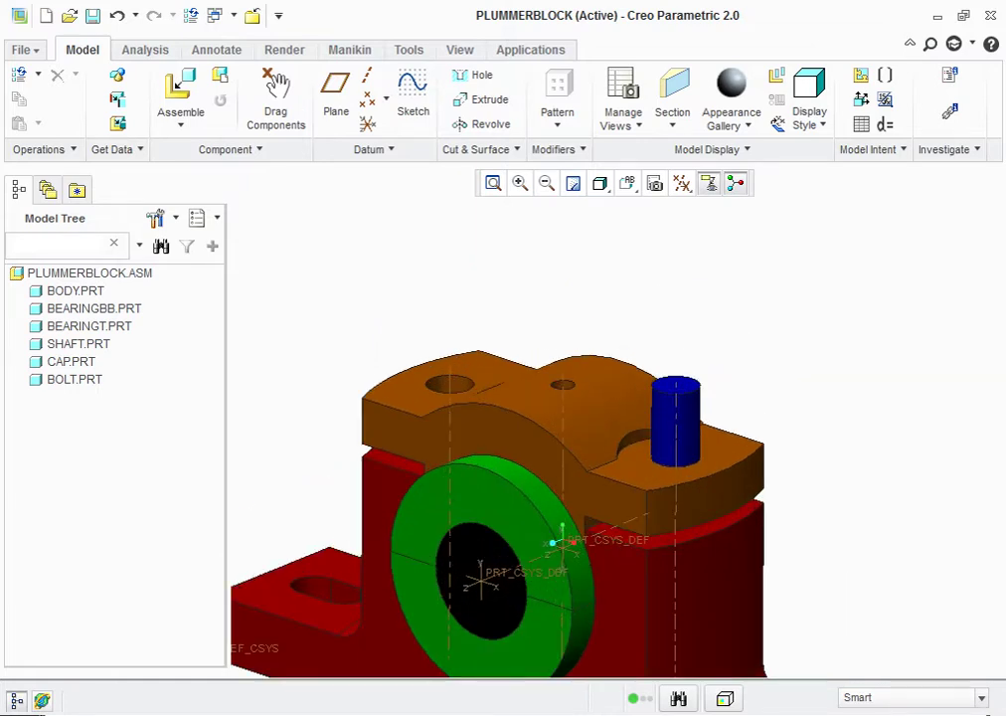
left_click(180, 89)
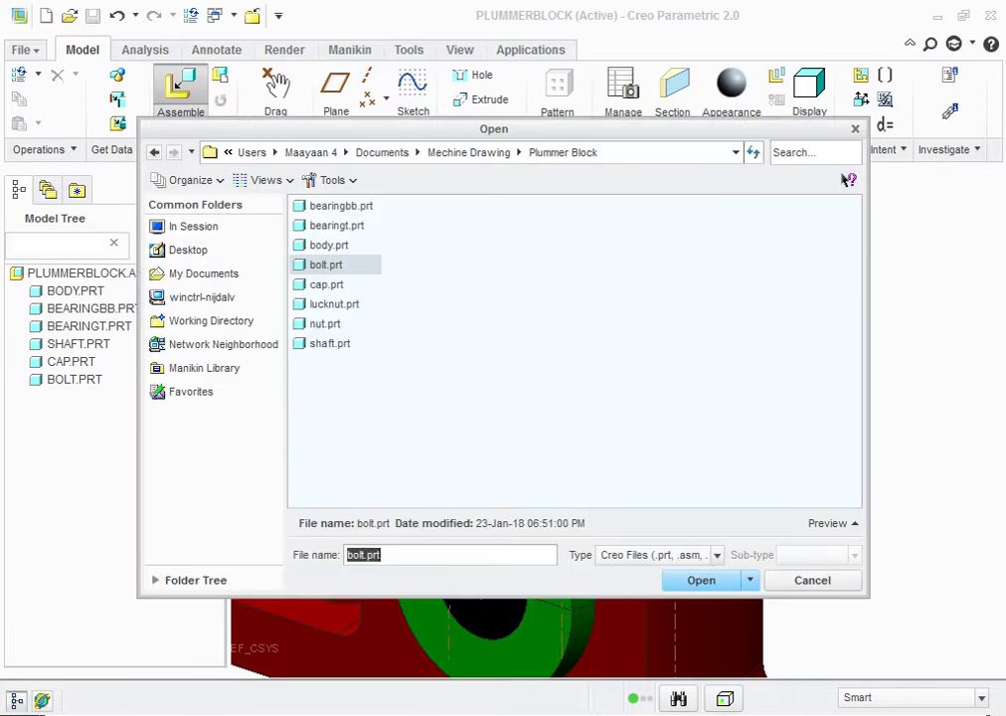
Load nut.prt and make it Coincident with the bolt axis.
left_click(325, 323)
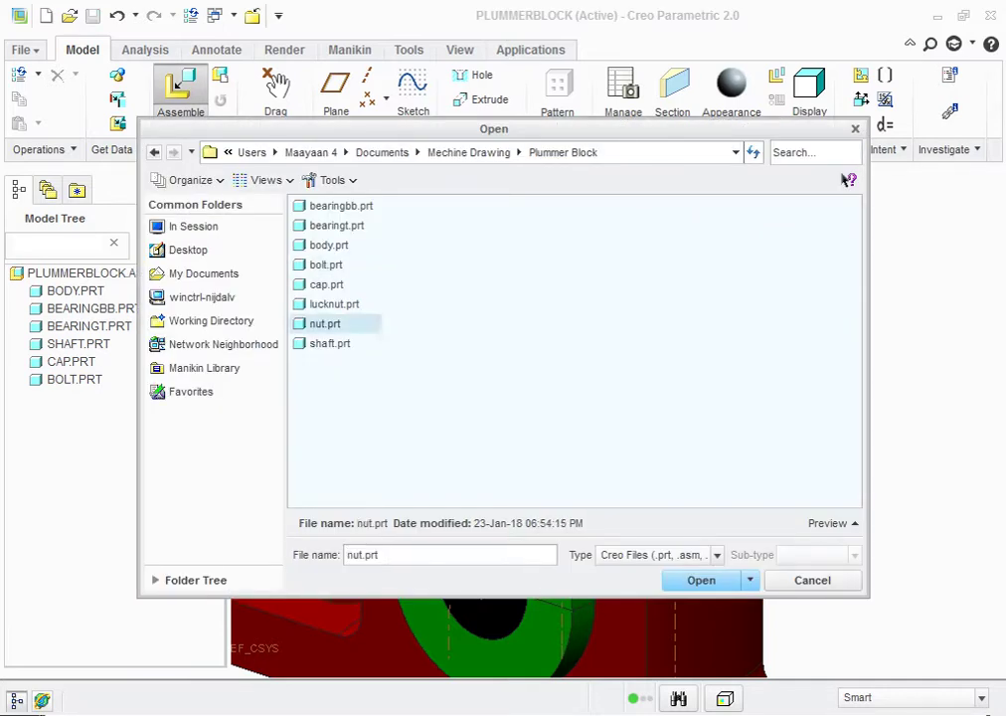
key("Return")
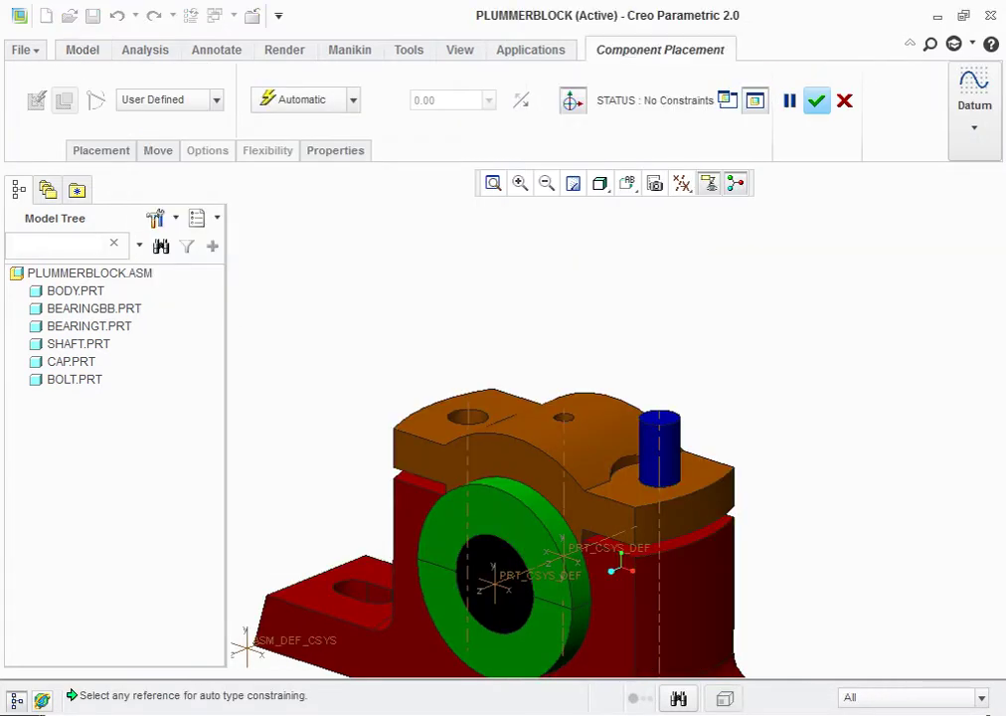
left_click_drag(796, 562, 795, 403)
scroll(796, 472, "down", 2)
scroll(796, 473, "down", 2)
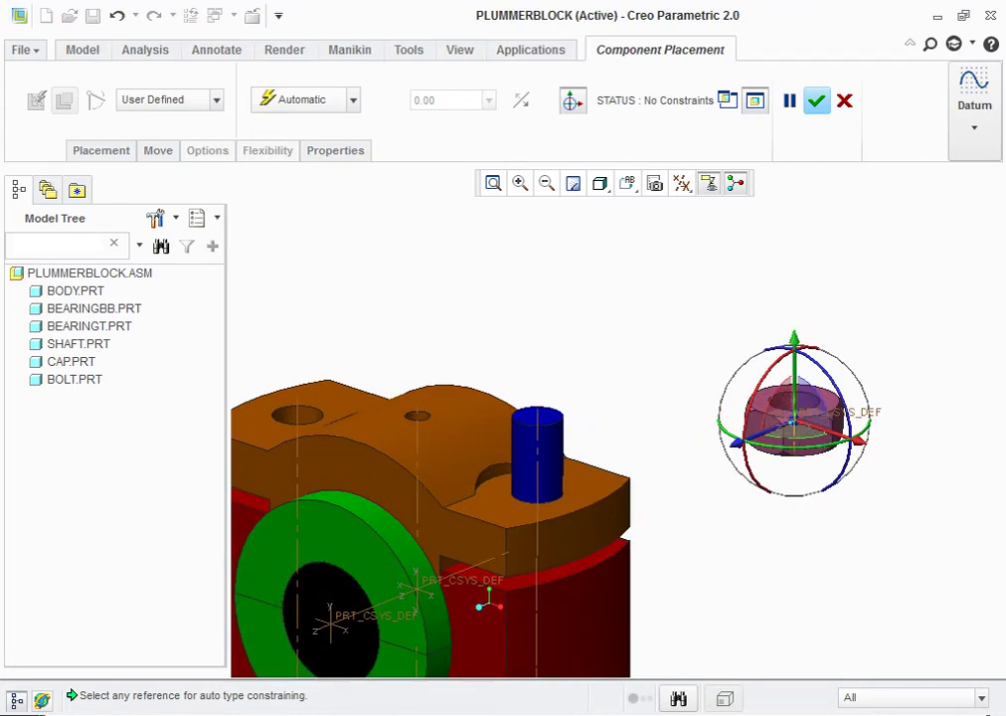
left_click(826, 403)
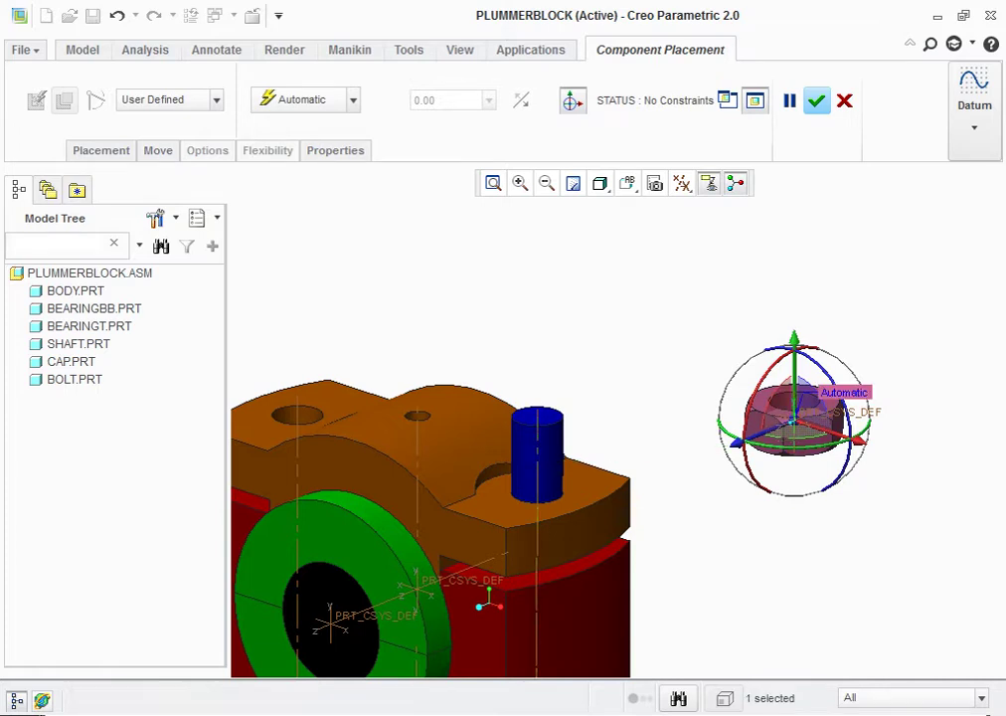
left_click(536, 438)
left_click(350, 99)
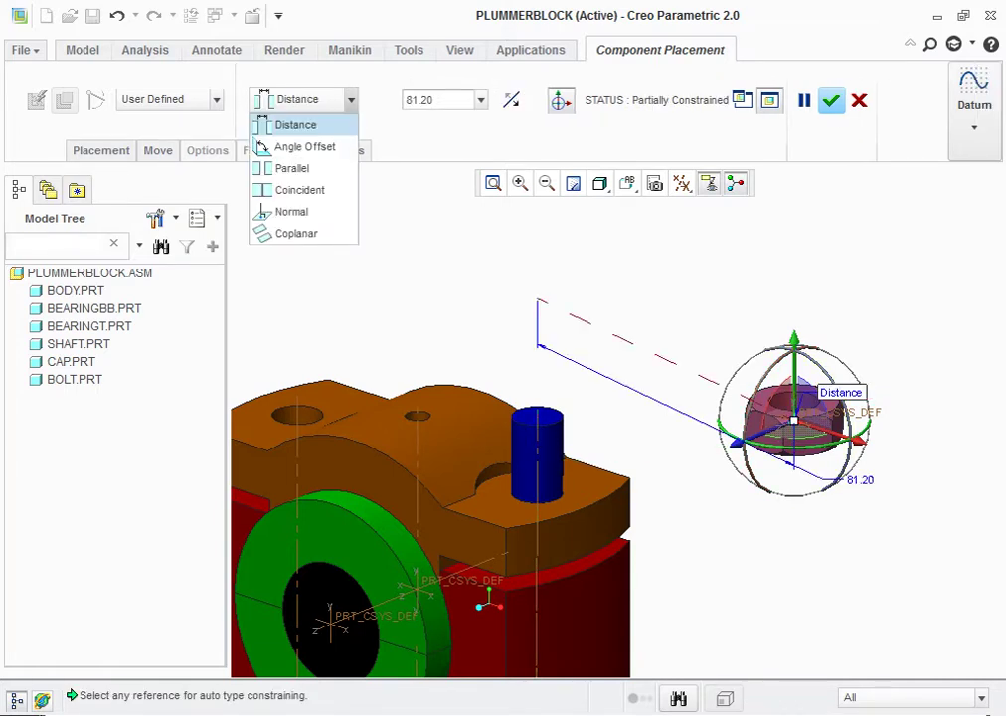
left_click(299, 189)
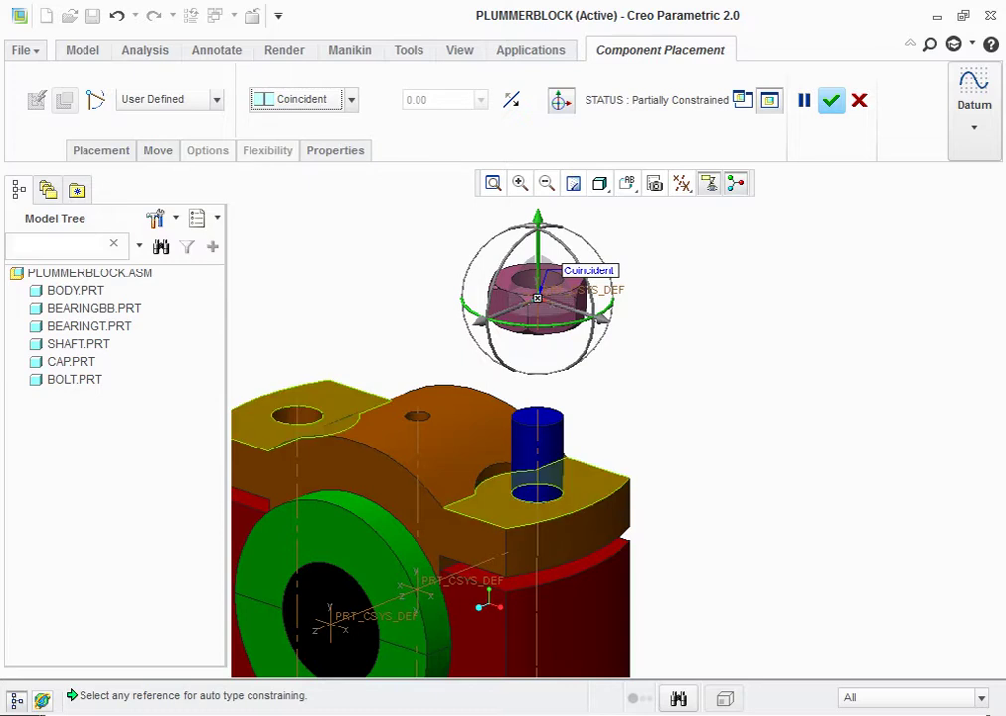
Seat the nut face Coincident on the cap's top face and confirm placement.
left_click(480, 602)
middle_click_drag(485, 599, 480, 596)
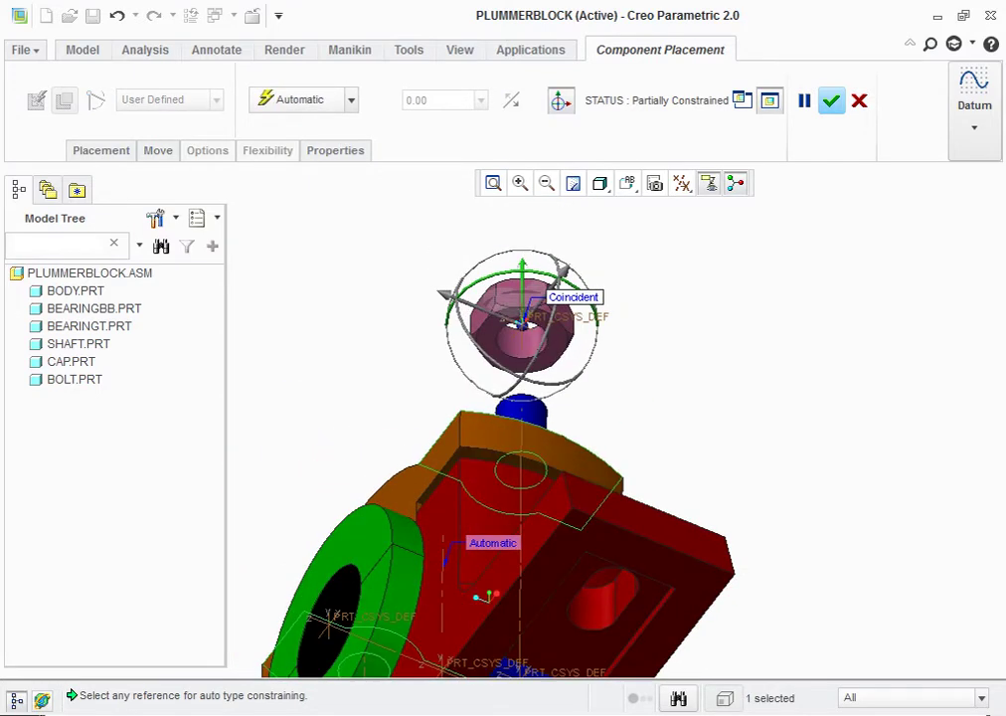
left_click(484, 598)
key("ctrl+d")
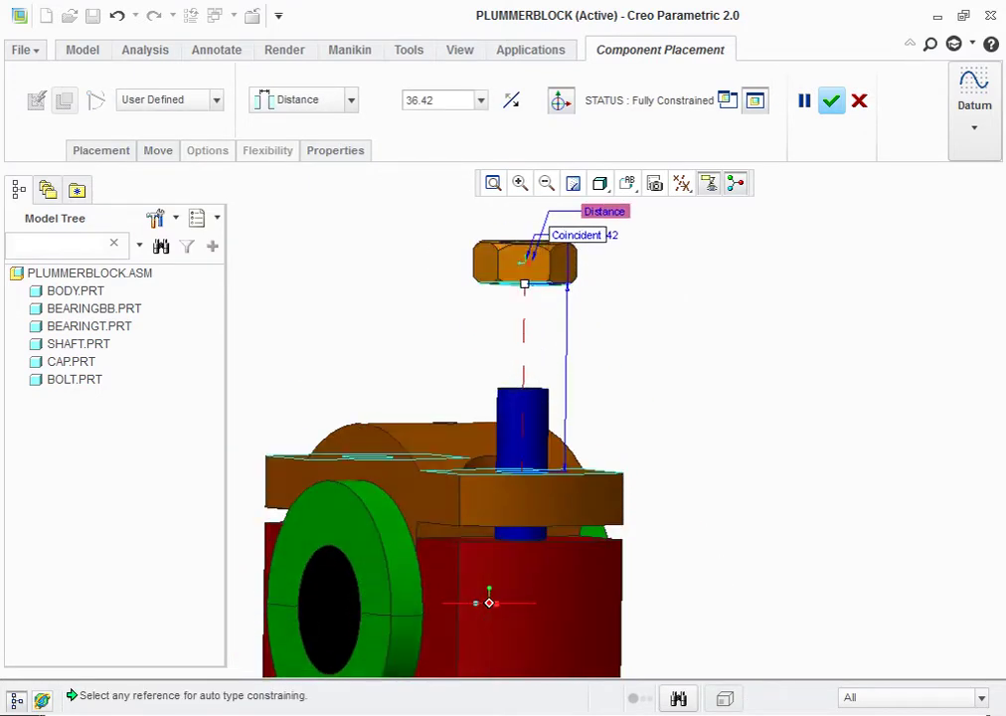
middle_click_drag(488, 603, 486, 603)
left_click(303, 99)
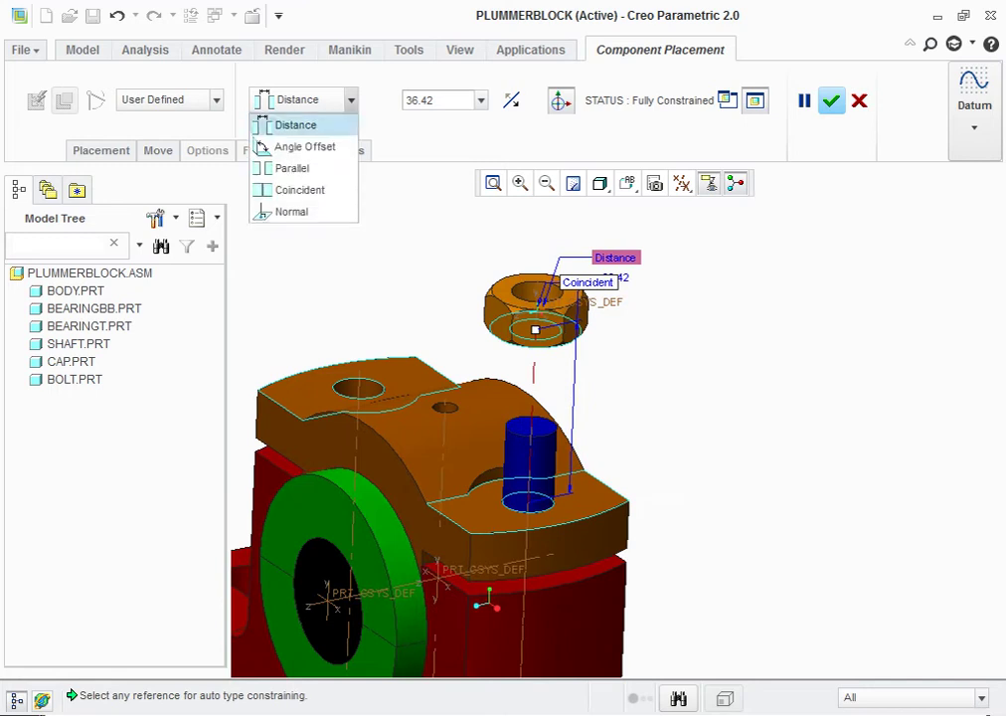
left_click(298, 246)
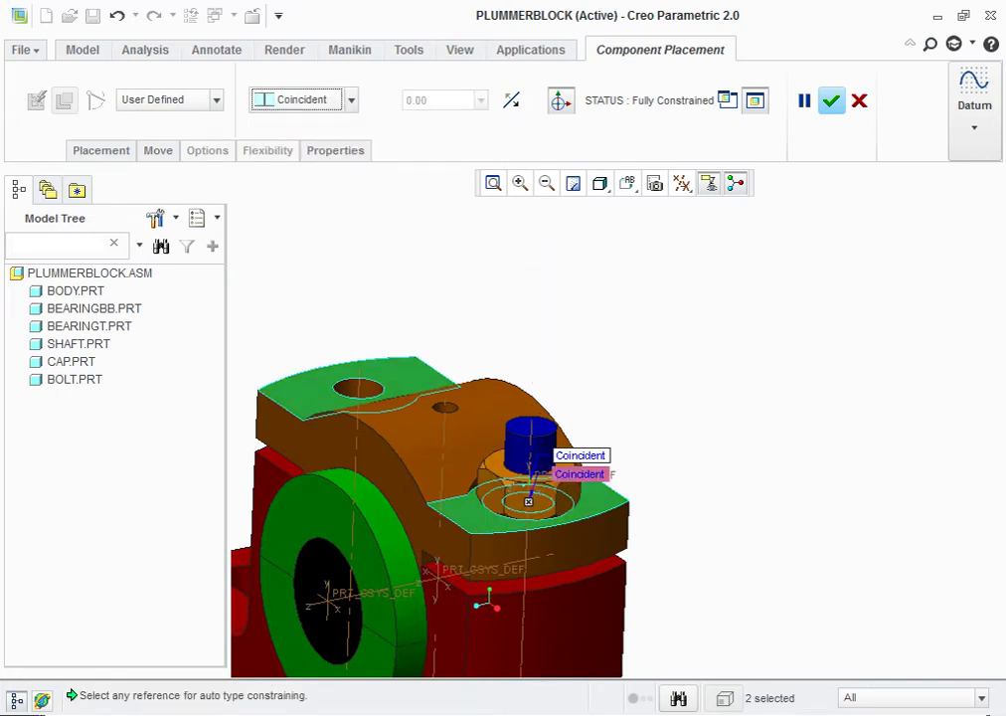
middle_click_drag(483, 603, 488, 602)
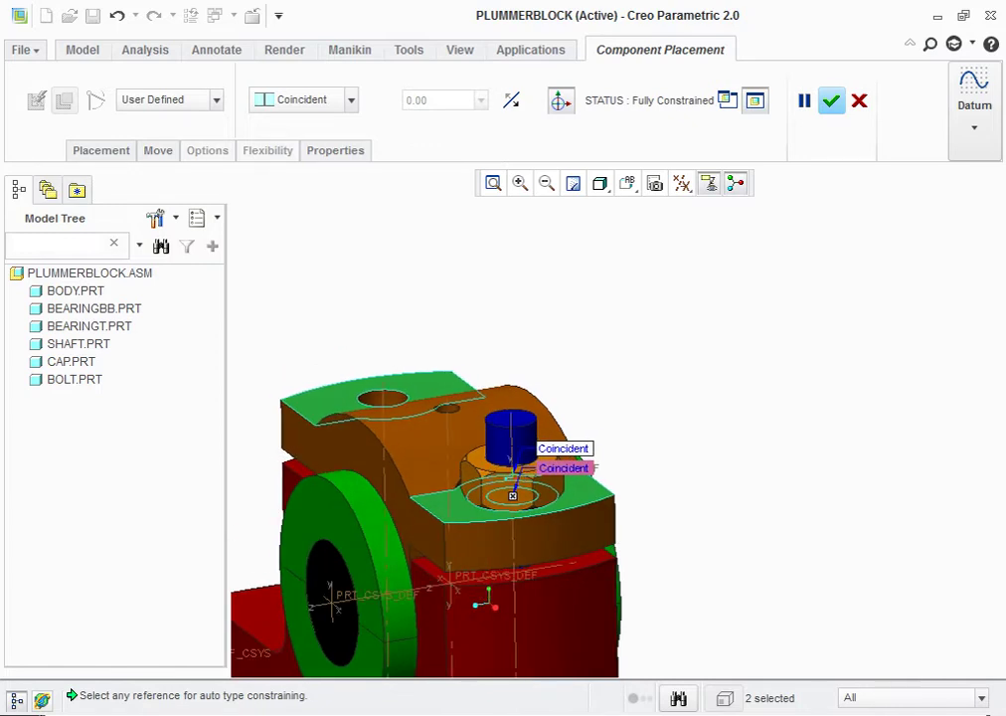
left_click(832, 100)
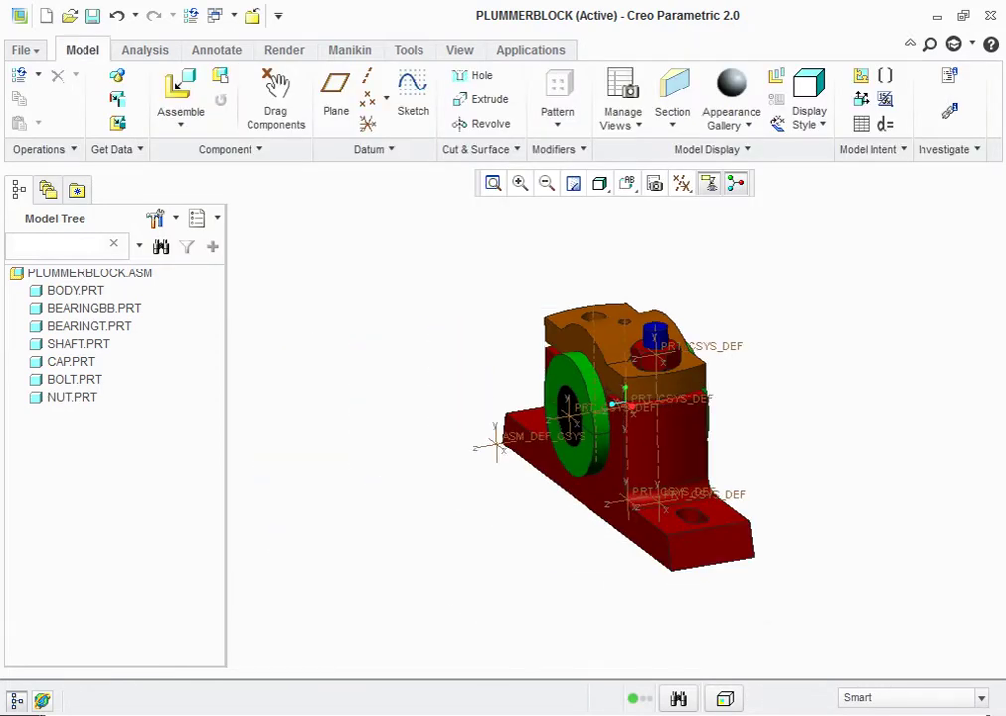
Bring the lock nut part into the assembly for placement.
middle_click_drag(625, 400, 626, 401)
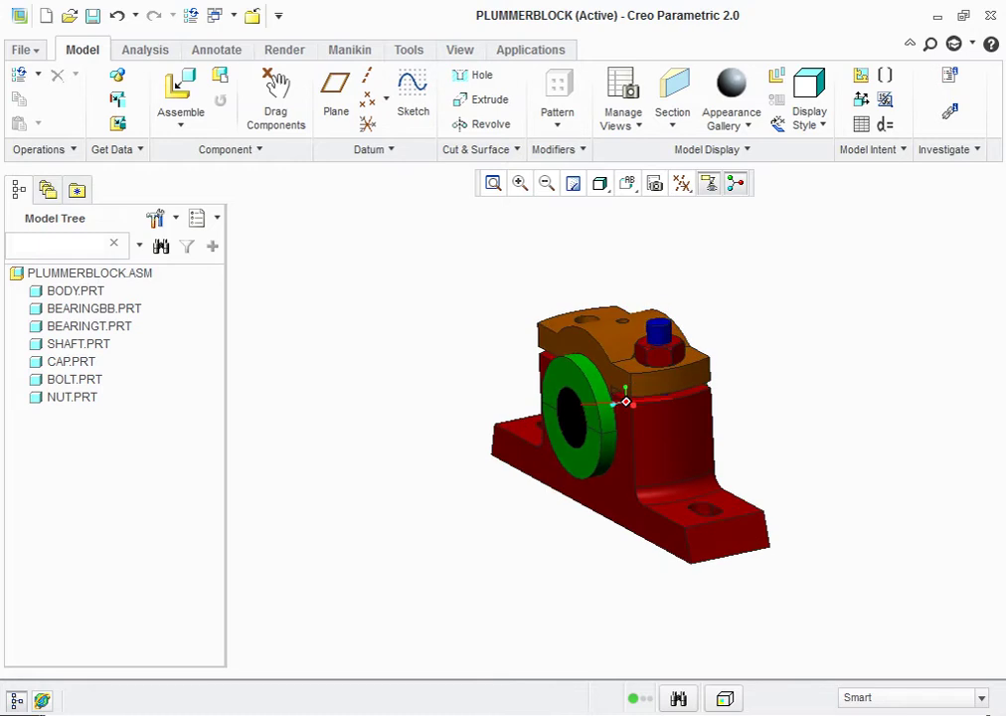
scroll(626, 401, "up", 2)
scroll(626, 401, "up", 3)
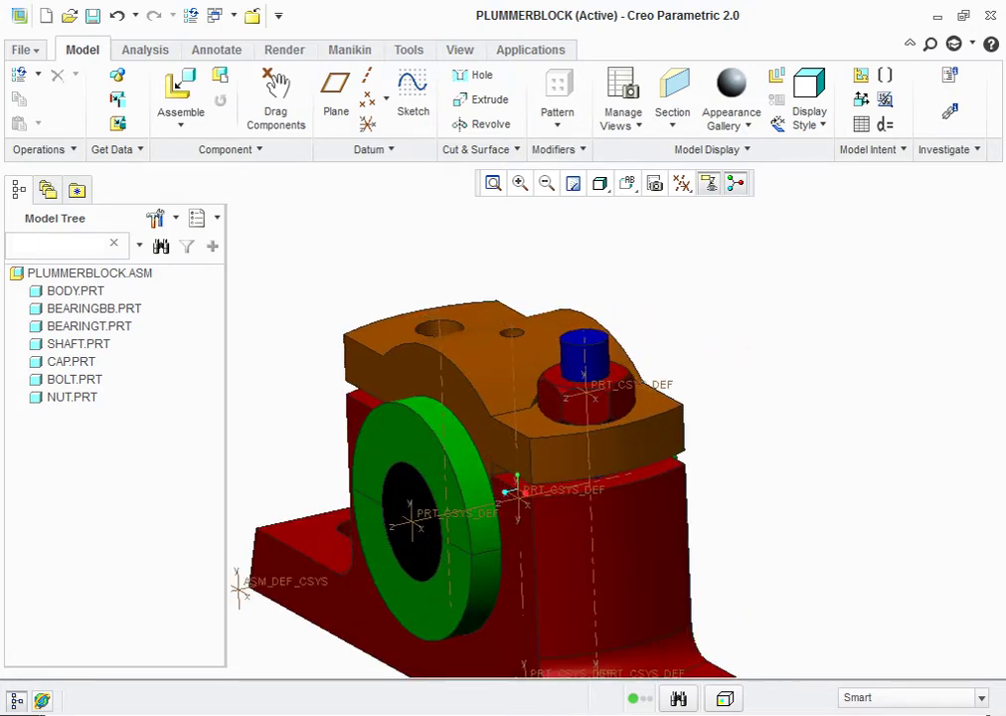
left_click(180, 90)
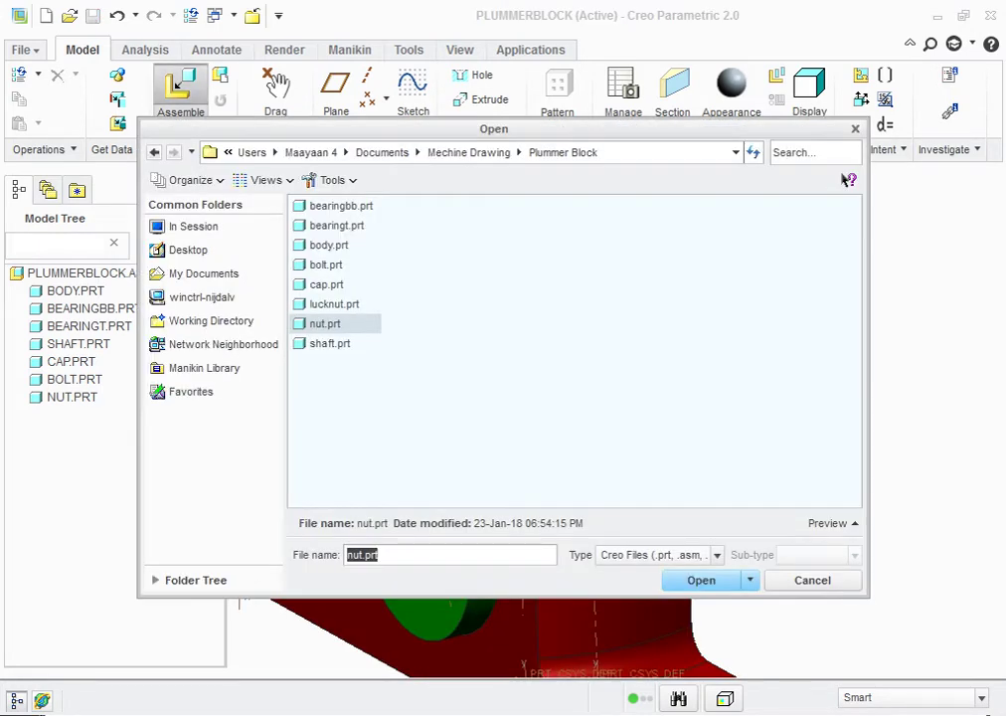
left_click(334, 303)
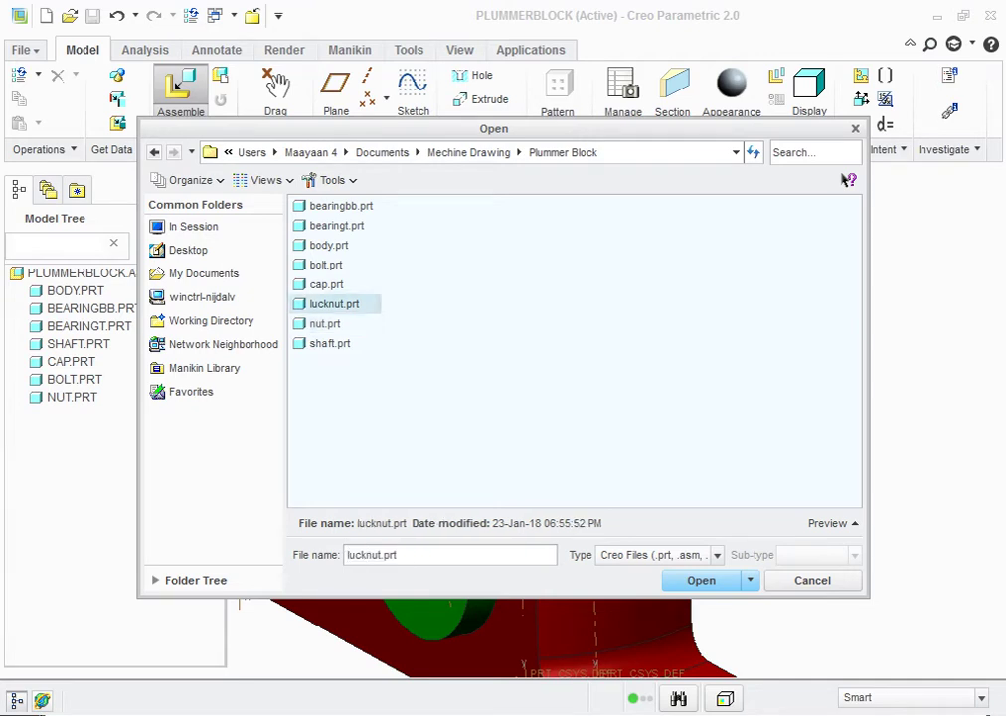
key("Return")
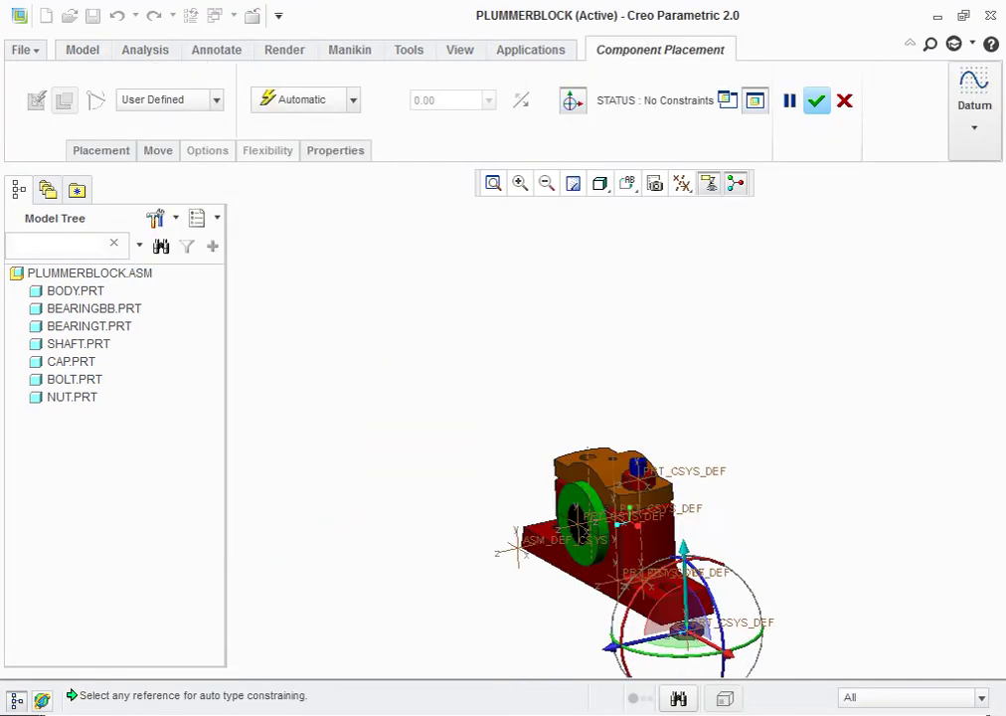
Make the lock nut Coincident with the bolt axis.
left_click_drag(684, 587, 676, 343)
scroll(637, 398, "down", 3)
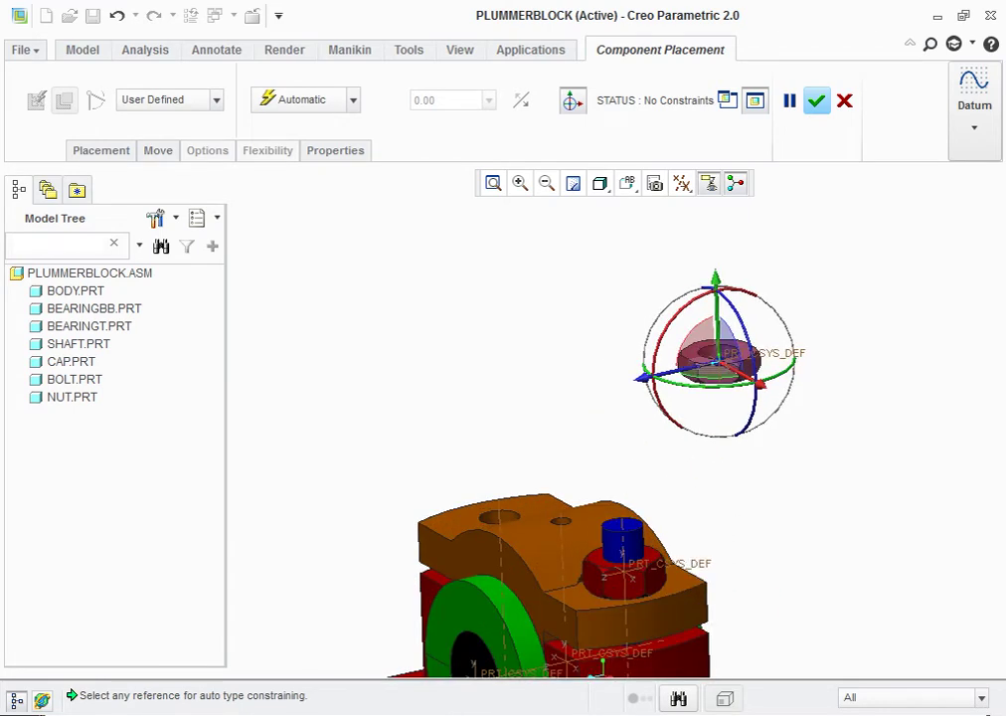
scroll(606, 610, "down", 3)
left_click(609, 552)
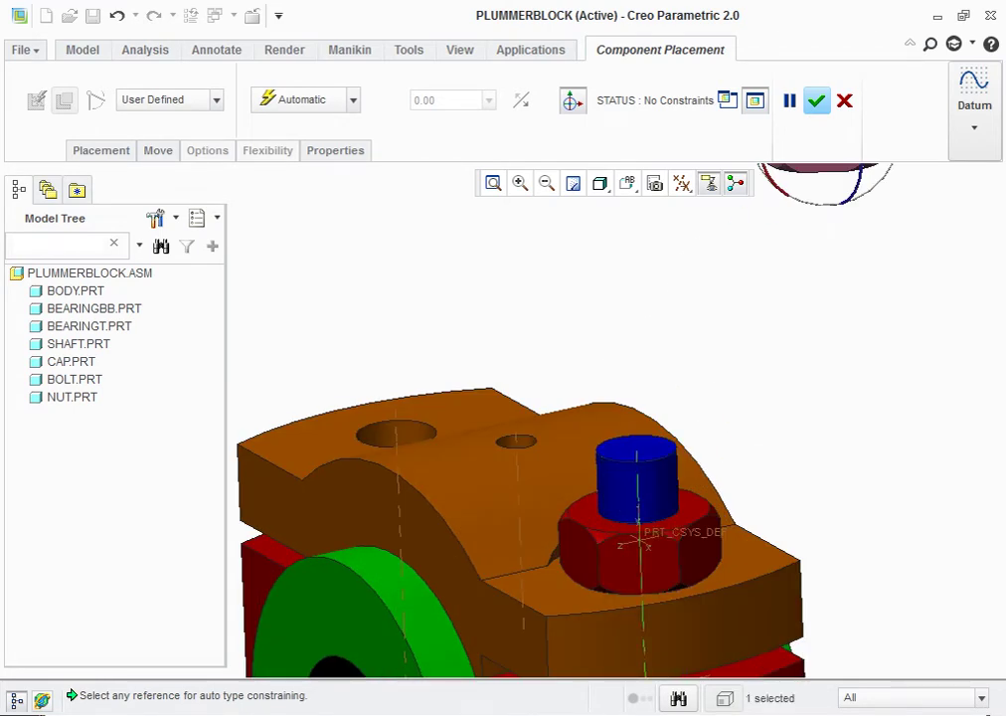
scroll(624, 552, "up", 3)
scroll(736, 318, "down", 3)
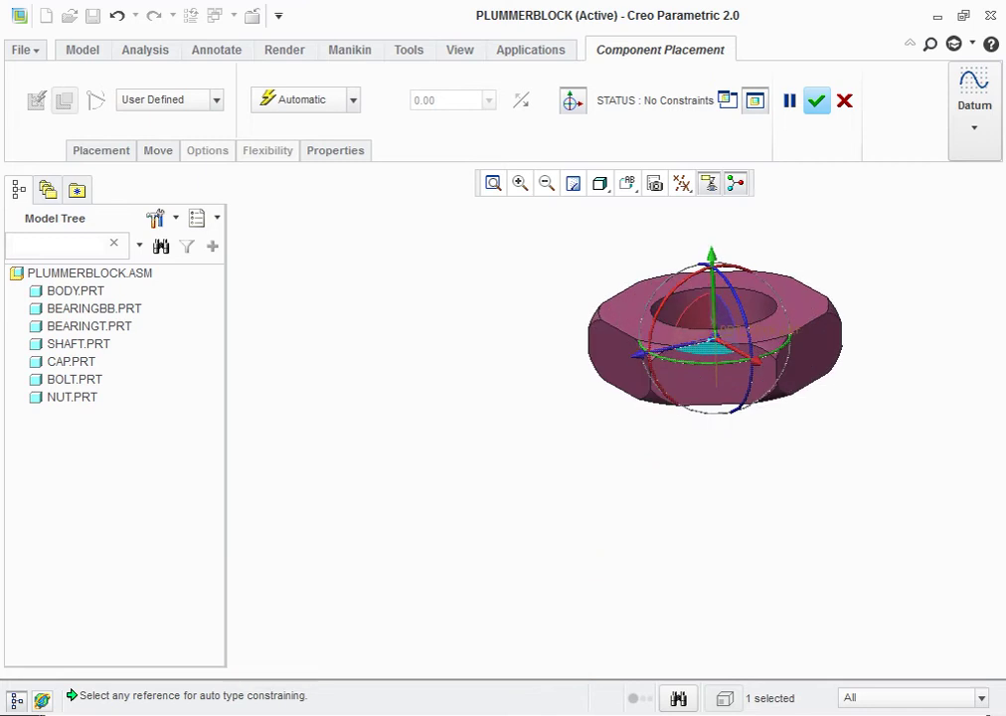
left_click(715, 338)
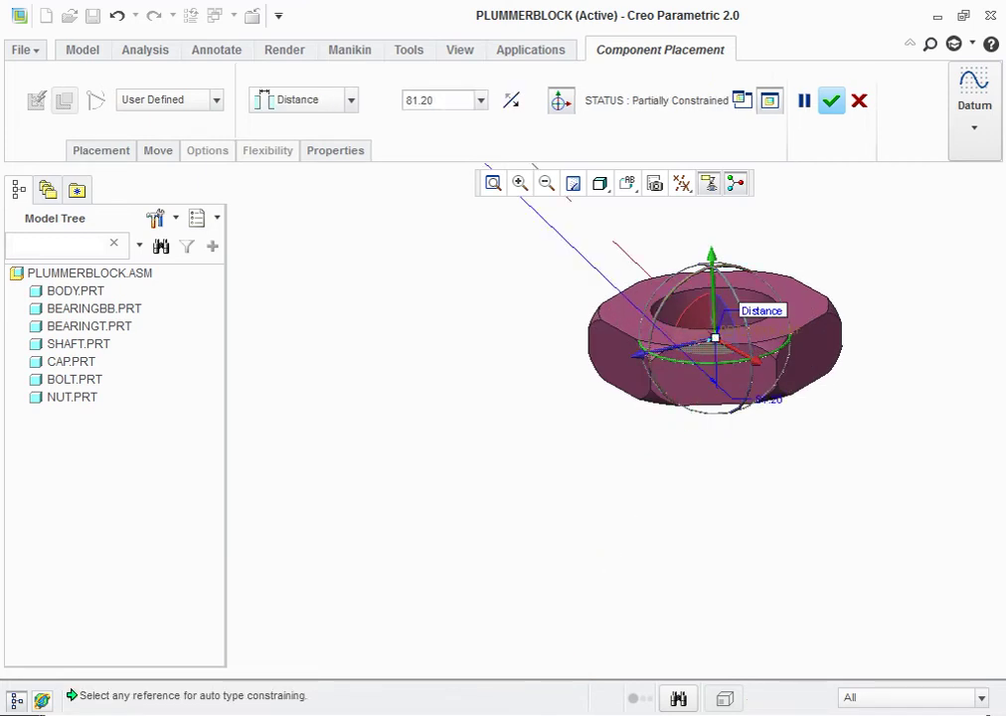
left_click(351, 99)
left_click(292, 189)
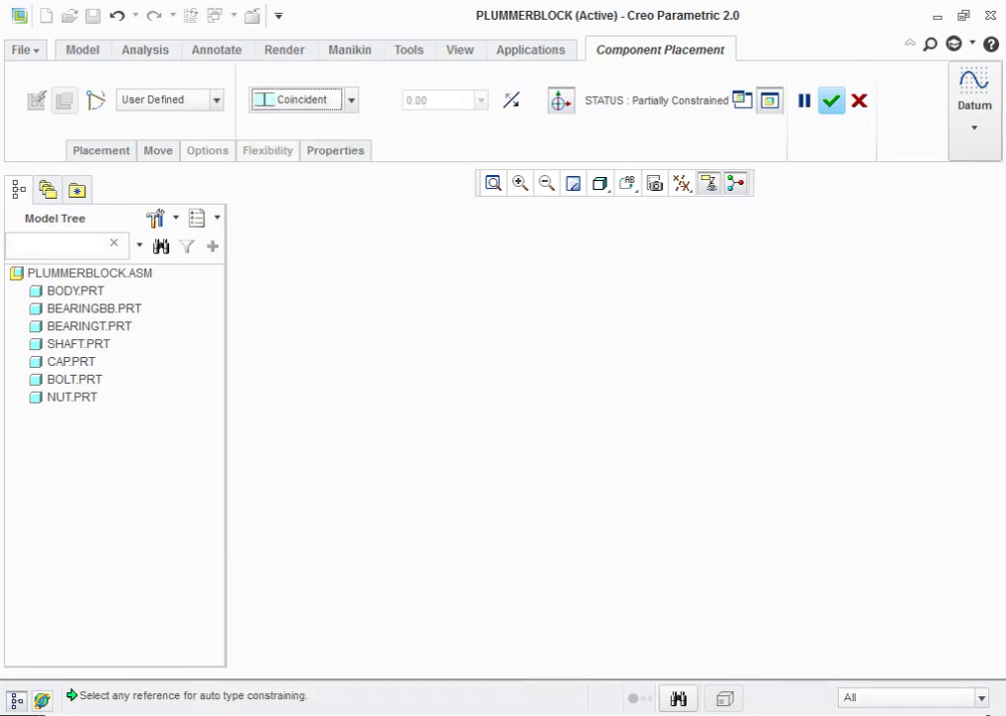
Pick the nut's top face and the lock nut's bottom face as mating references.
key("ctrl+d")
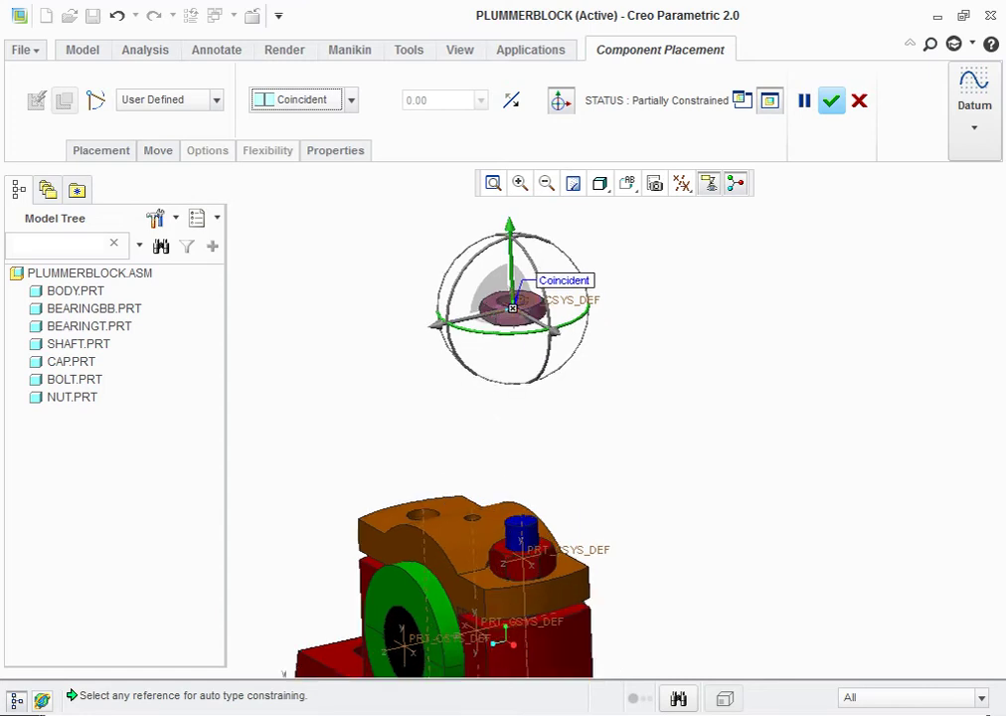
scroll(552, 426, "up", 5)
scroll(645, 353, "down", 5)
scroll(619, 466, "up", 2)
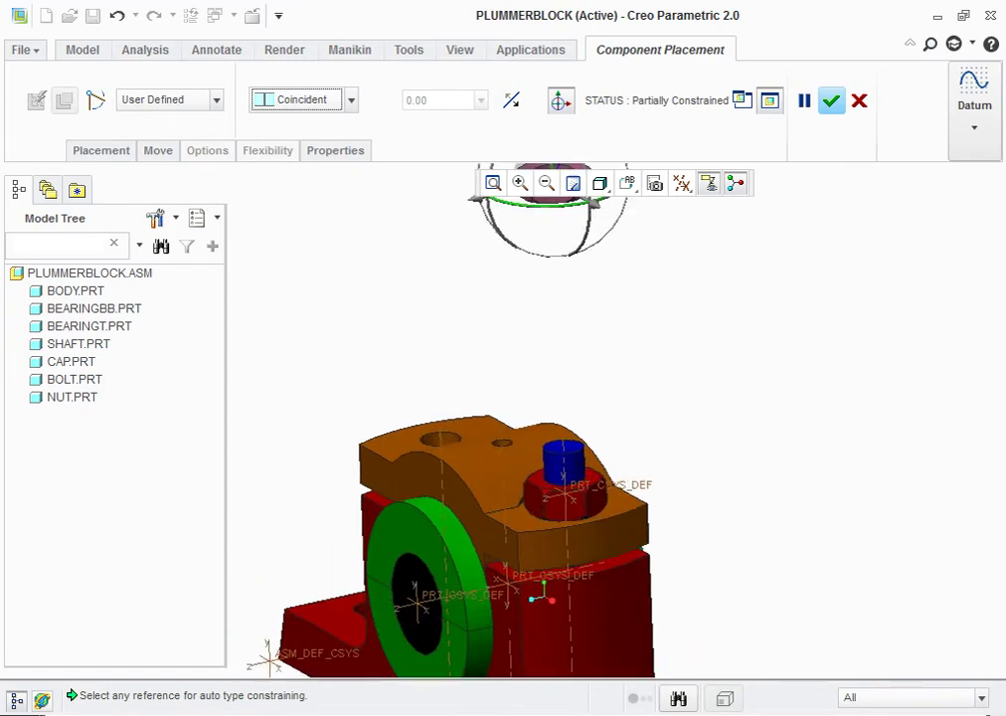
scroll(602, 449, "up", 3)
left_click(507, 502)
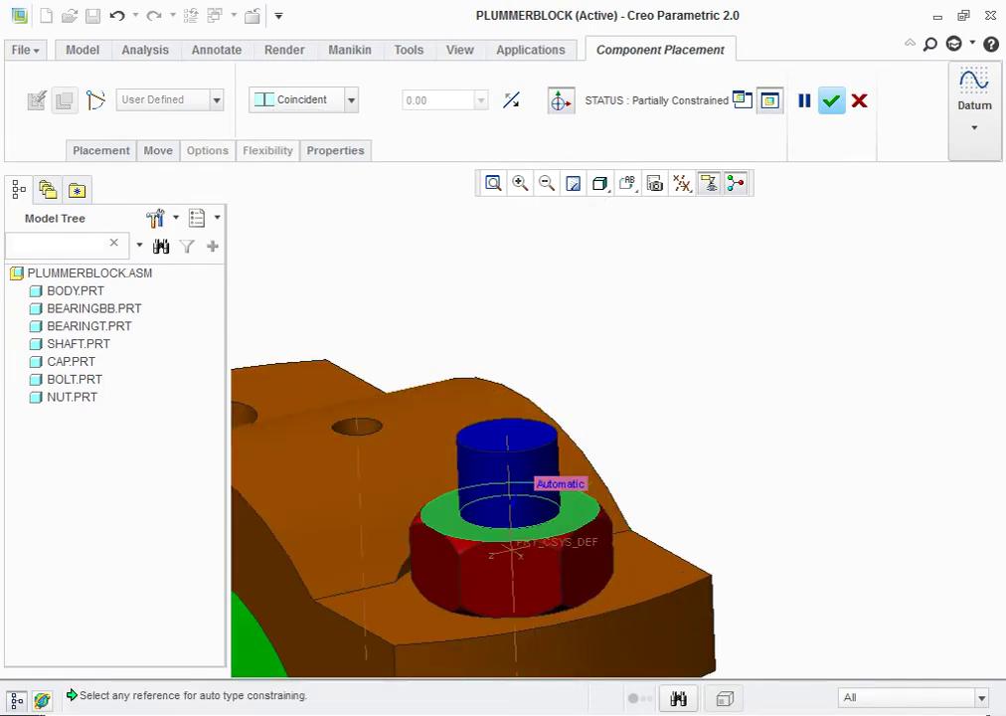
scroll(587, 452, "down", 3)
scroll(587, 452, "down", 2)
middle_click_drag(596, 497, 557, 497)
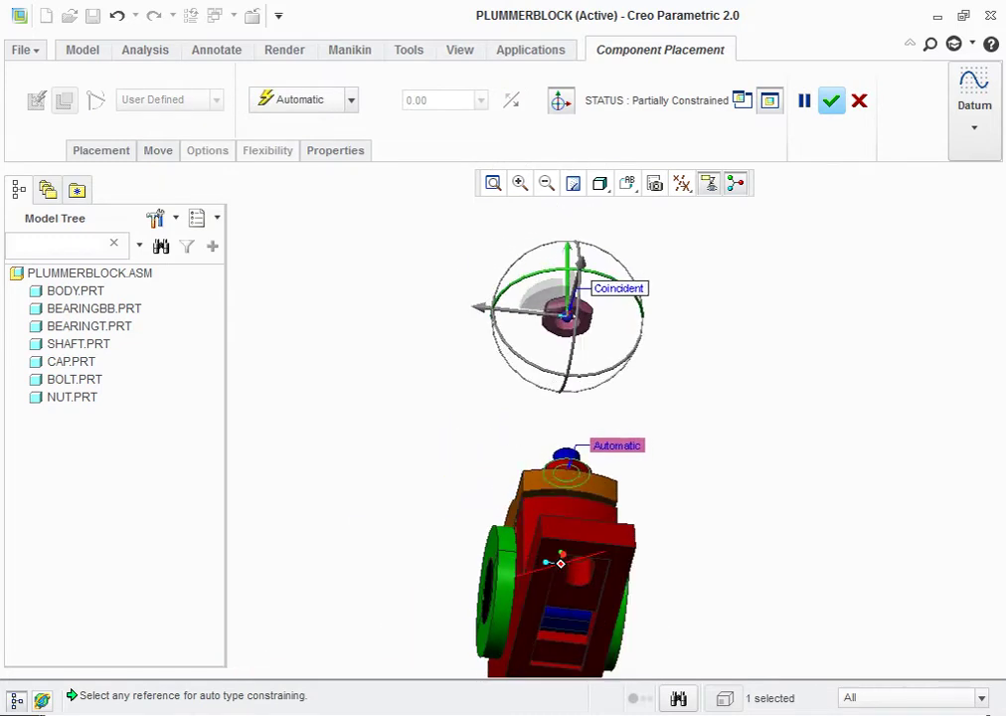
scroll(527, 298, "up", 2)
scroll(527, 298, "up", 3)
left_click(584, 331)
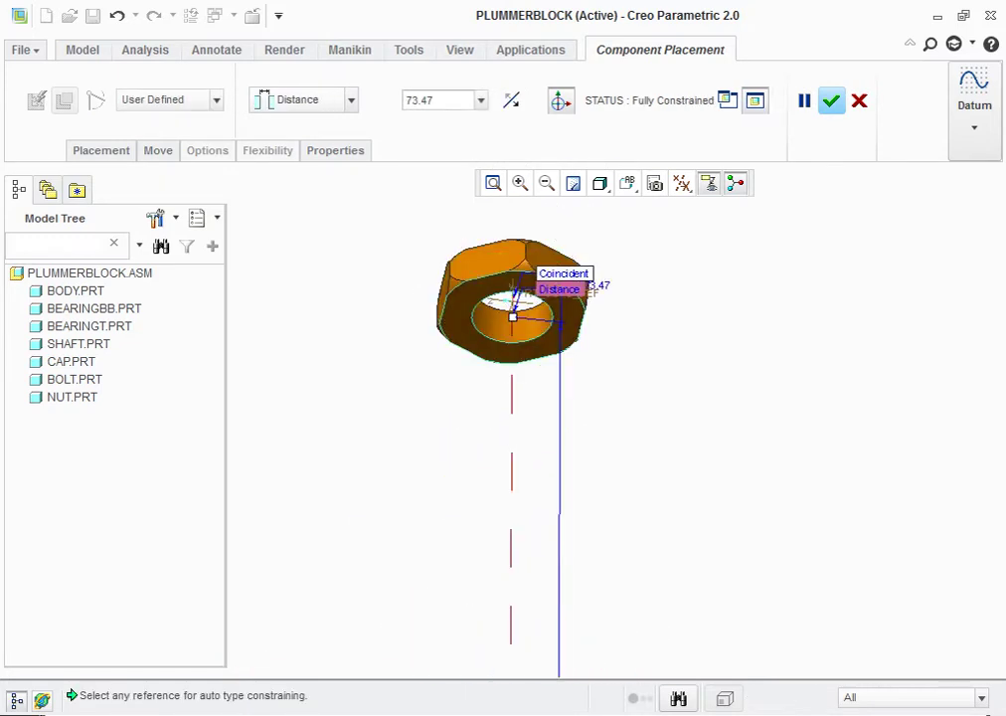
Set those faces Coincident so the lock nut sits flush, and confirm placement.
scroll(583, 331, "down", 3)
middle_click_drag(536, 625, 537, 627)
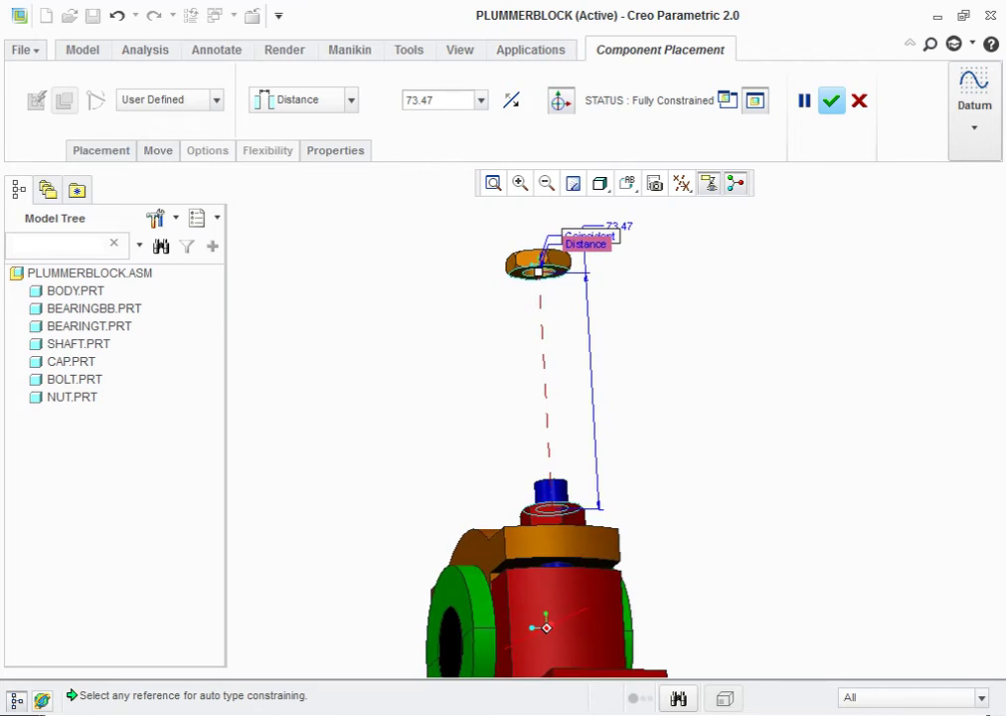
left_click(303, 99)
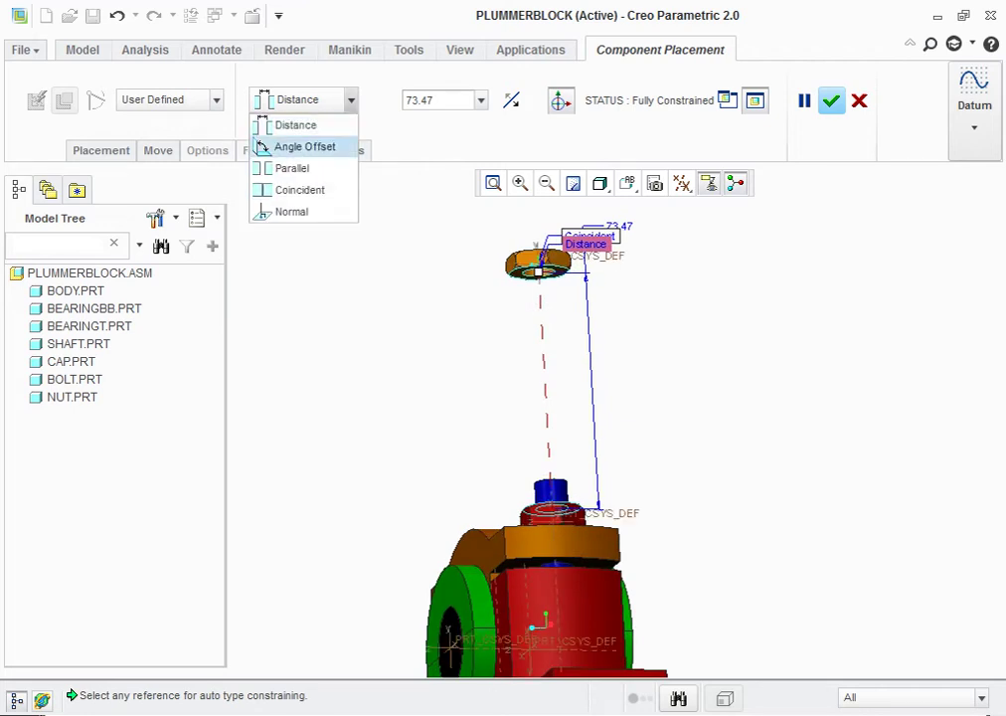
left_click(288, 191)
middle_click_drag(536, 626, 545, 624)
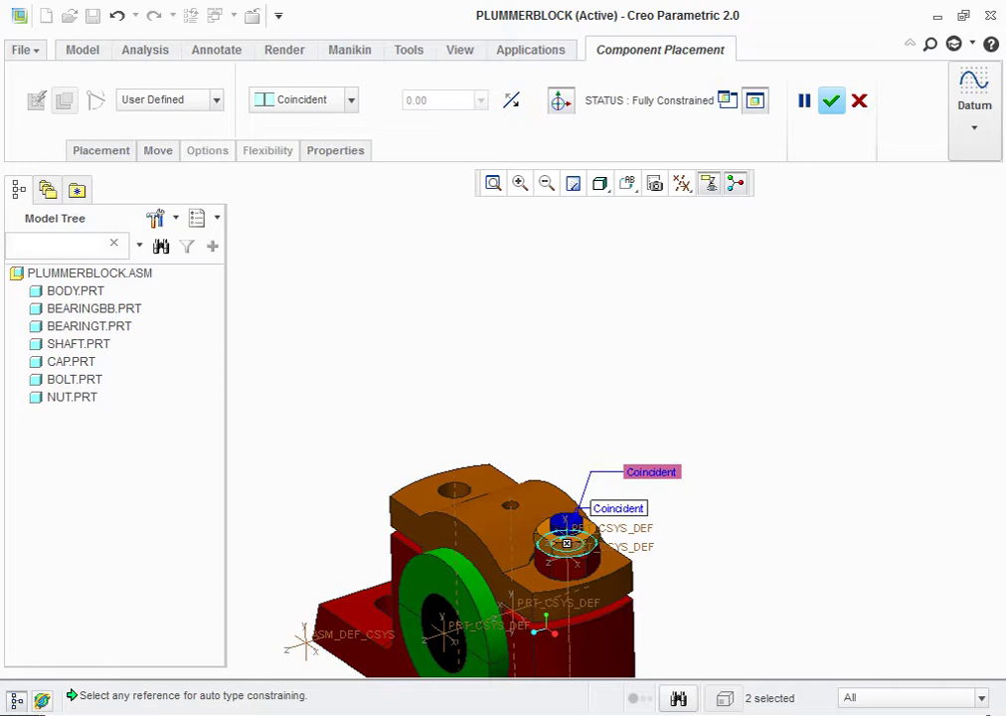
left_click(832, 100)
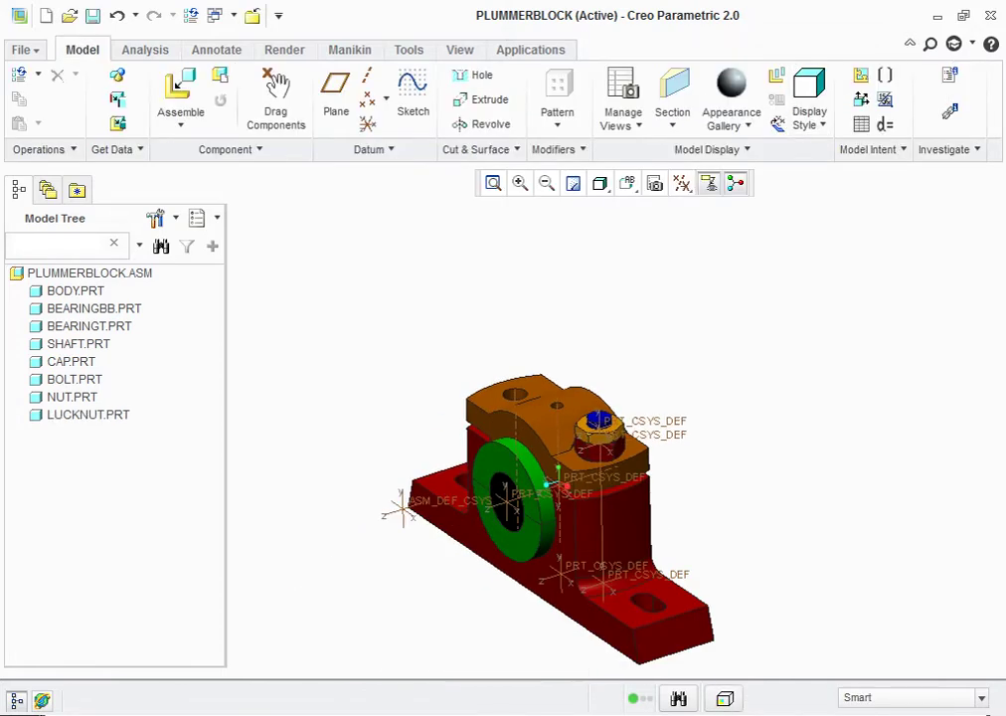
Turn off datum point and coordinate system display, then start assembling another component.
left_click(681, 183)
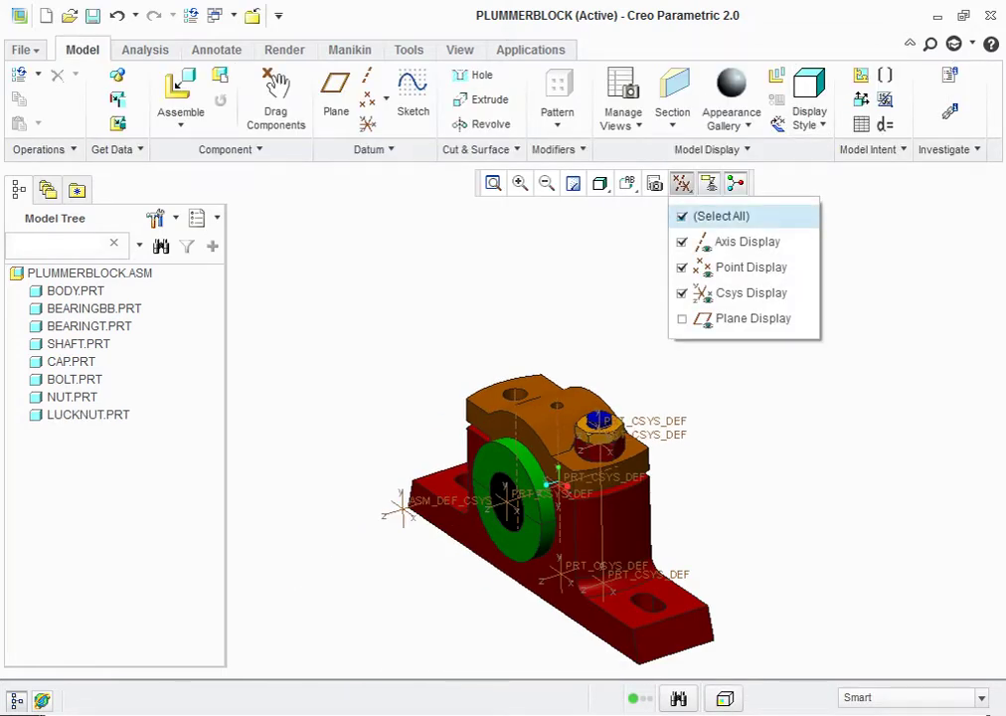
left_click(745, 267)
left_click(746, 293)
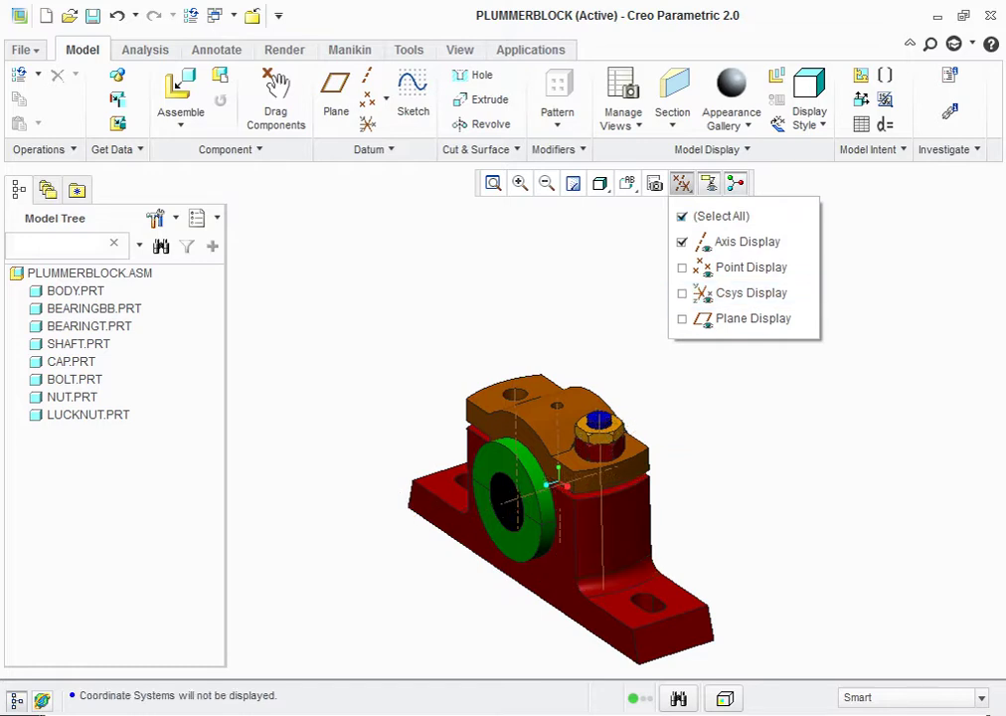
mouse_move(557, 477)
middle_mouse_down()
mouse_move(617, 477)
mouse_move(596, 457)
mouse_move(563, 481)
middle_mouse_up()
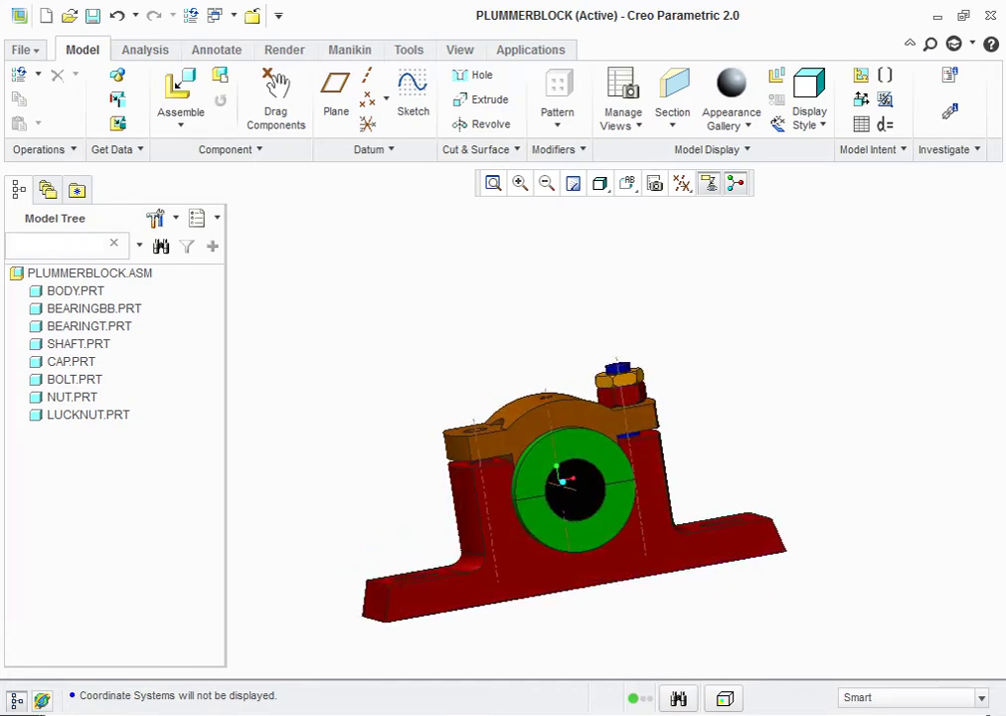
scroll(668, 299, "down", 3)
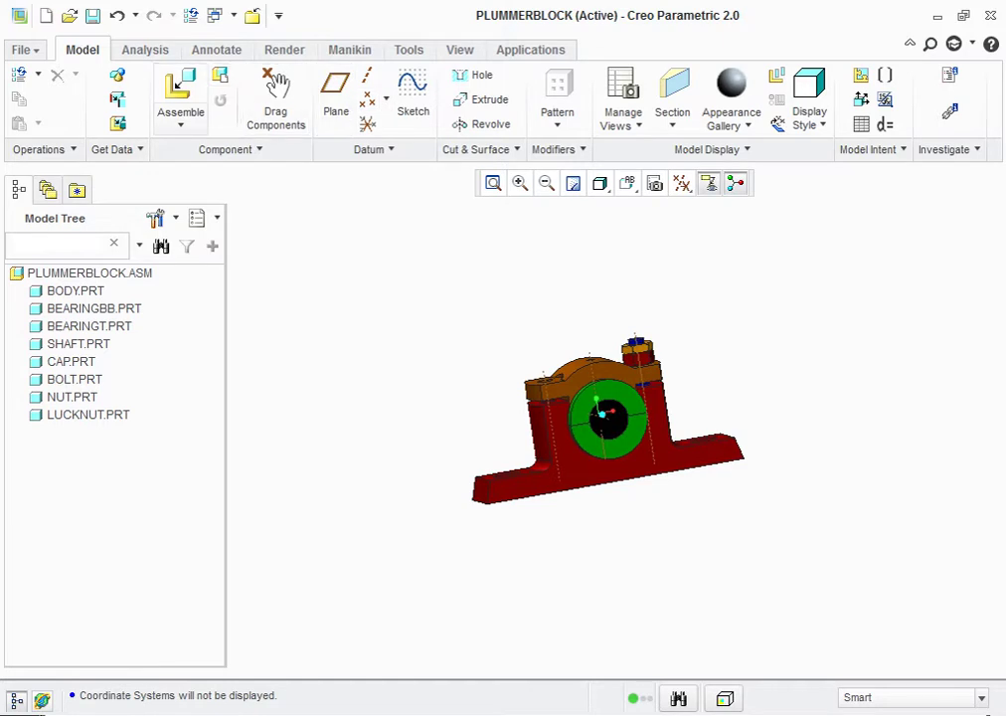
left_click(180, 88)
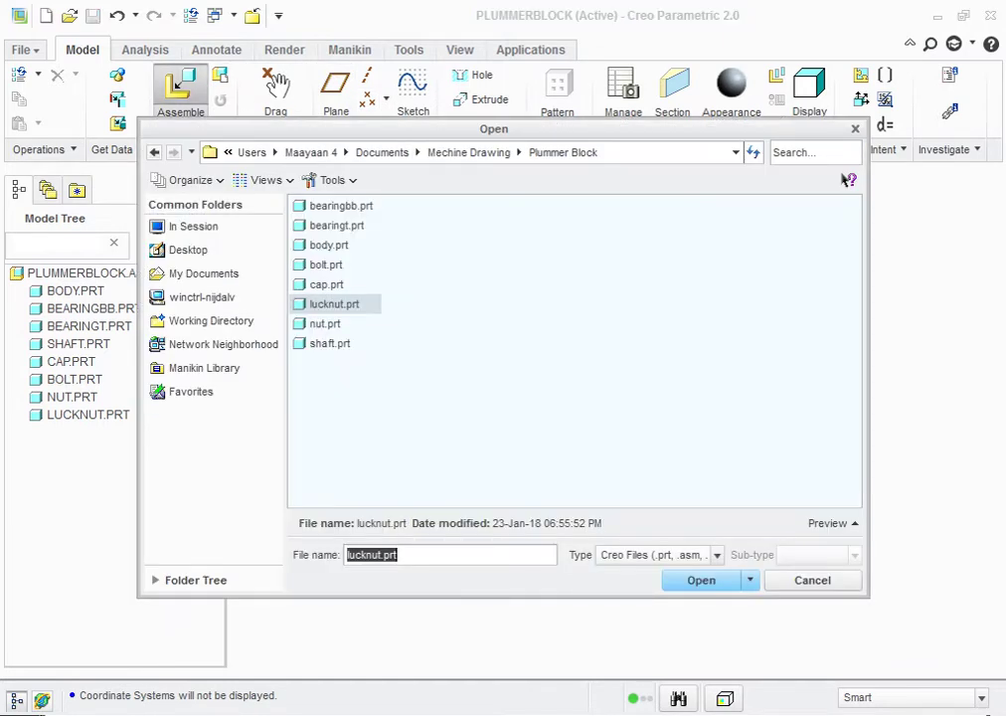
Load bolt.prt and make its axis Coincident with the body's left bolt hole.
left_click(326, 264)
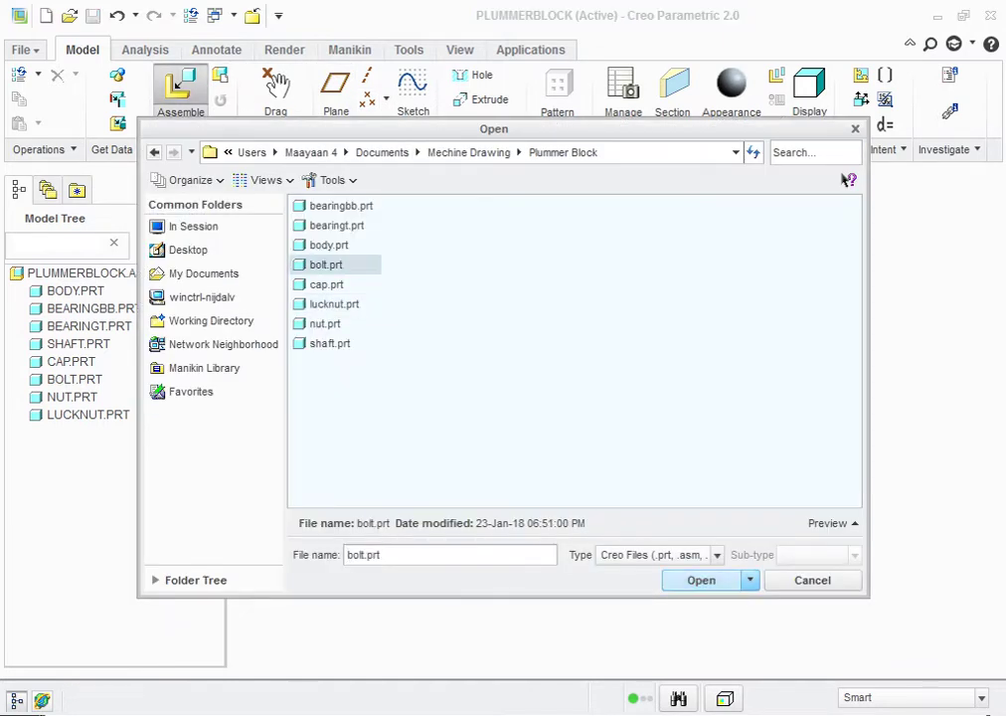
key("Return")
left_click_drag(776, 445, 779, 474)
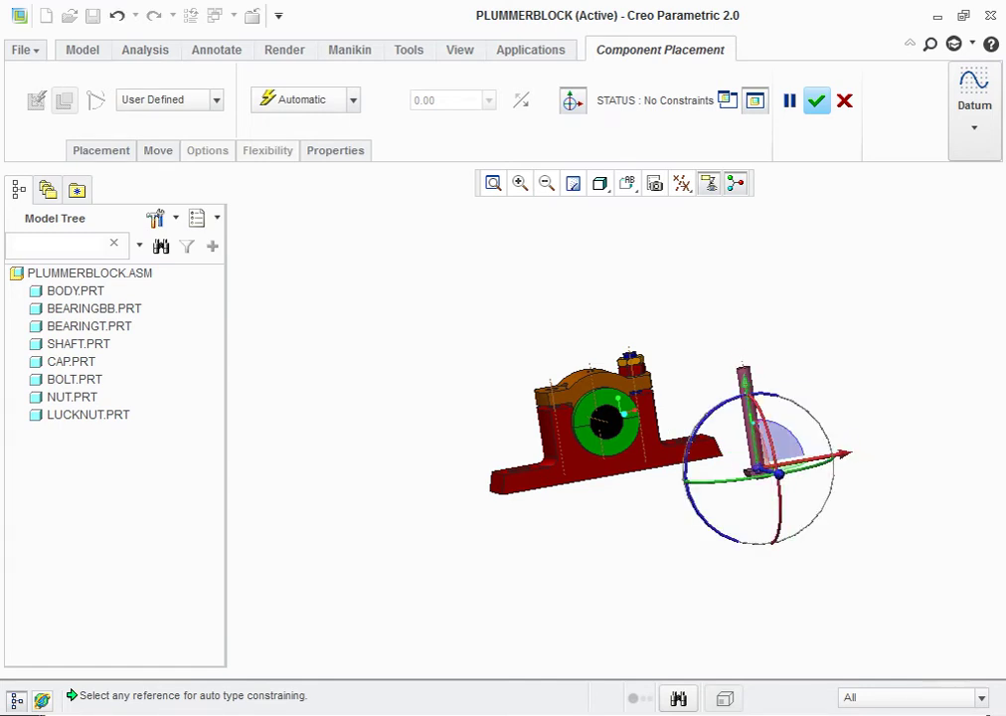
left_click(353, 100)
left_click(298, 209)
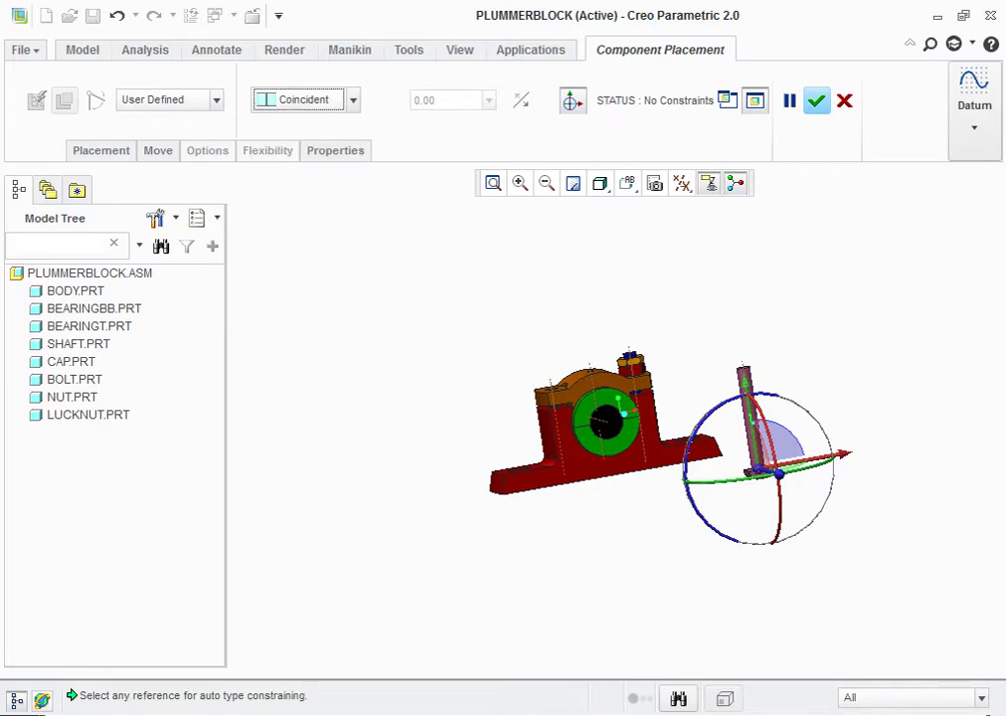
scroll(728, 378, "up", 3)
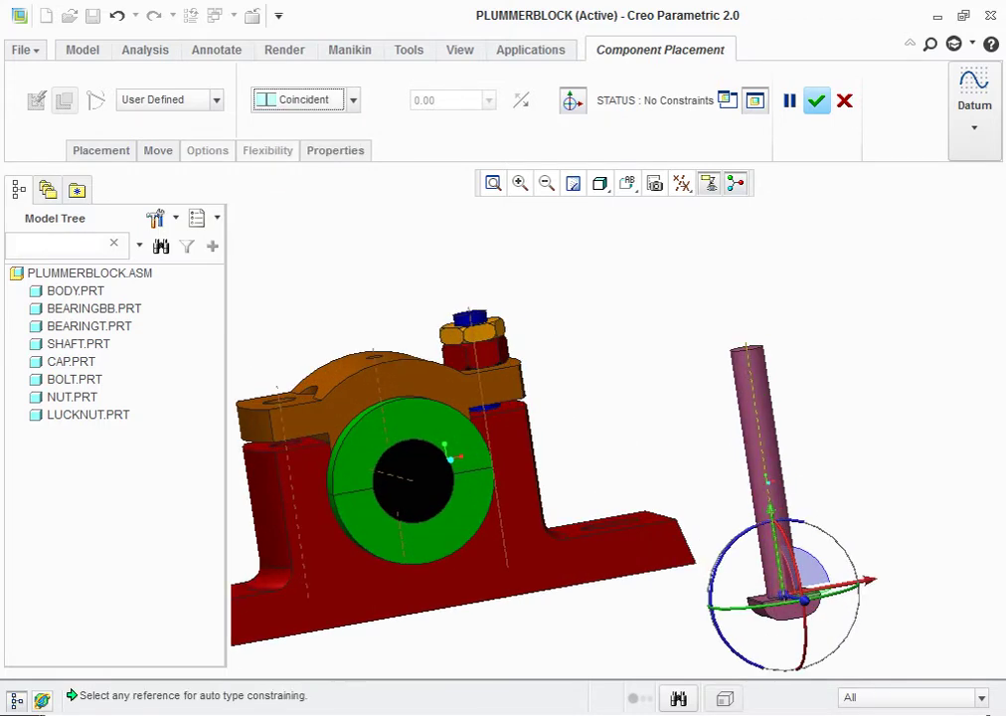
left_click(748, 392)
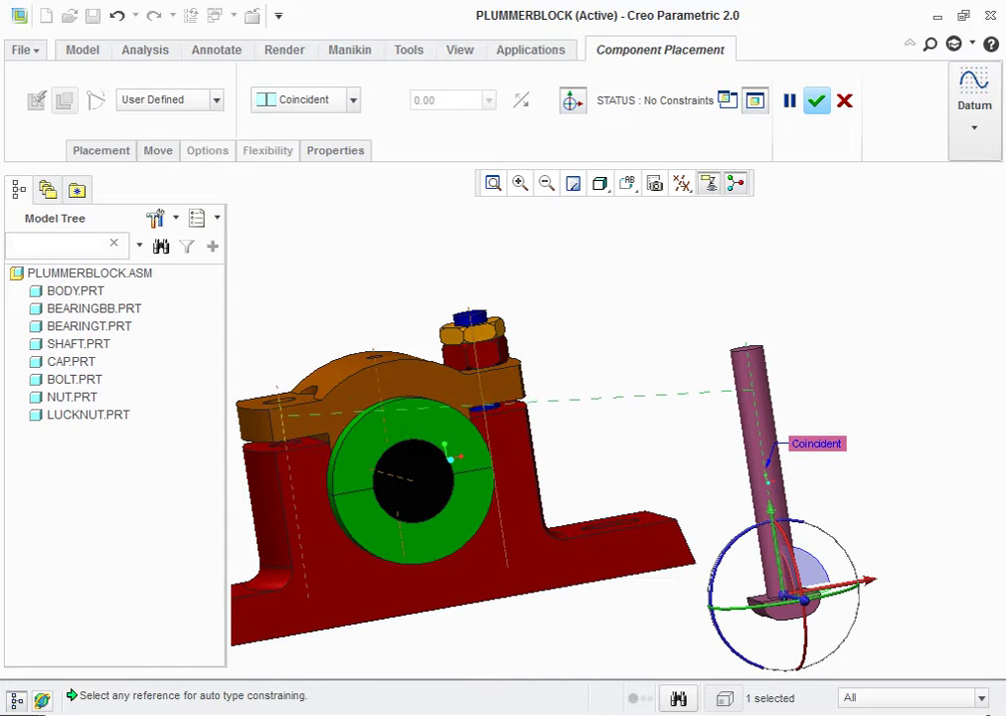
left_click(283, 416)
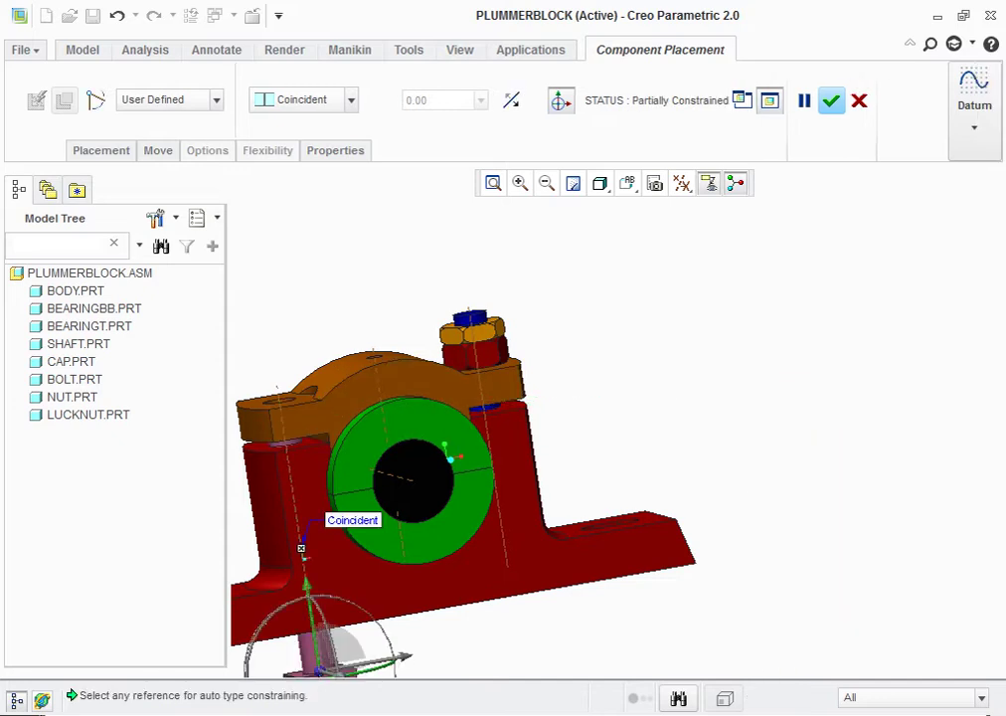
Seat the bolt head Coincident against the left hole seat and confirm placement.
scroll(652, 390, "down", 3)
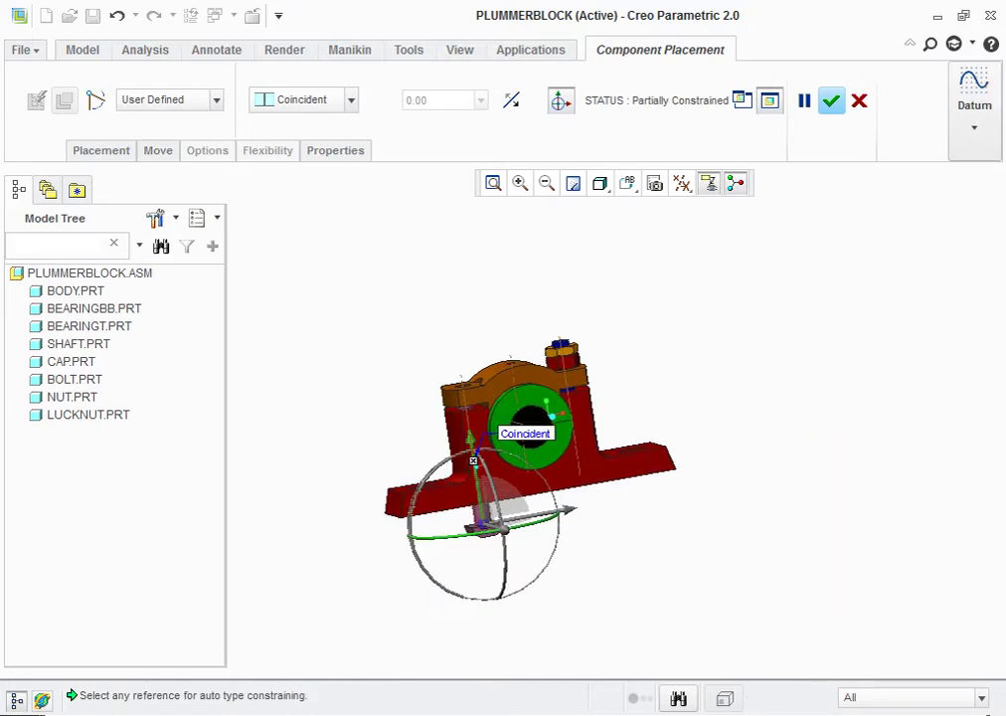
middle_click_drag(527, 467, 537, 497)
scroll(475, 466, "up", 3)
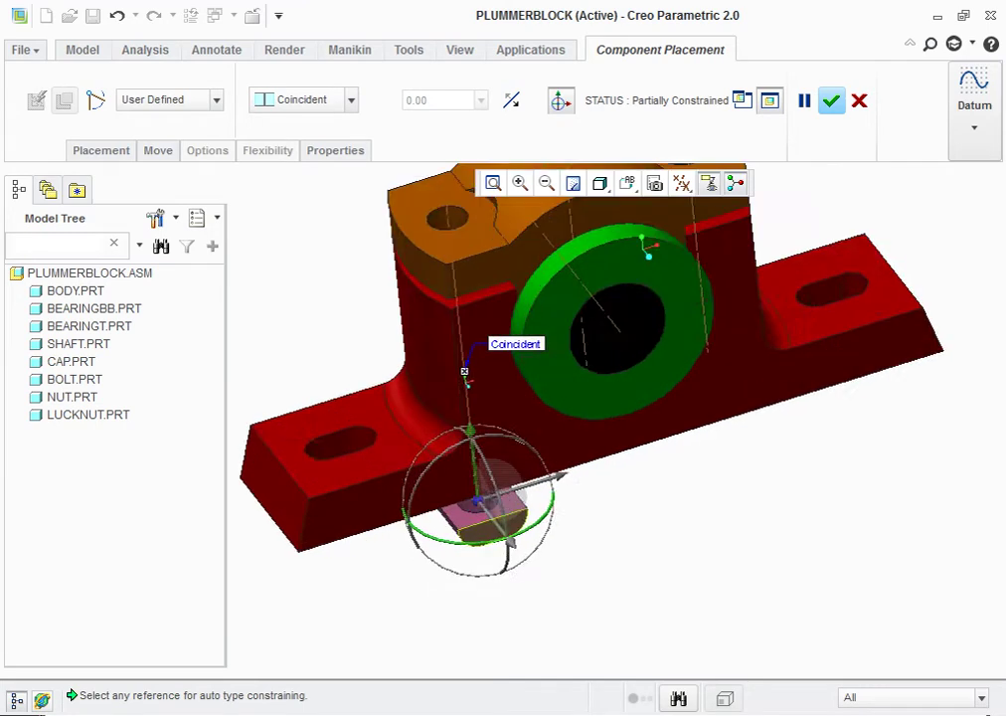
scroll(476, 465, "up", 2)
left_click(488, 482)
middle_click_drag(562, 458, 517, 341)
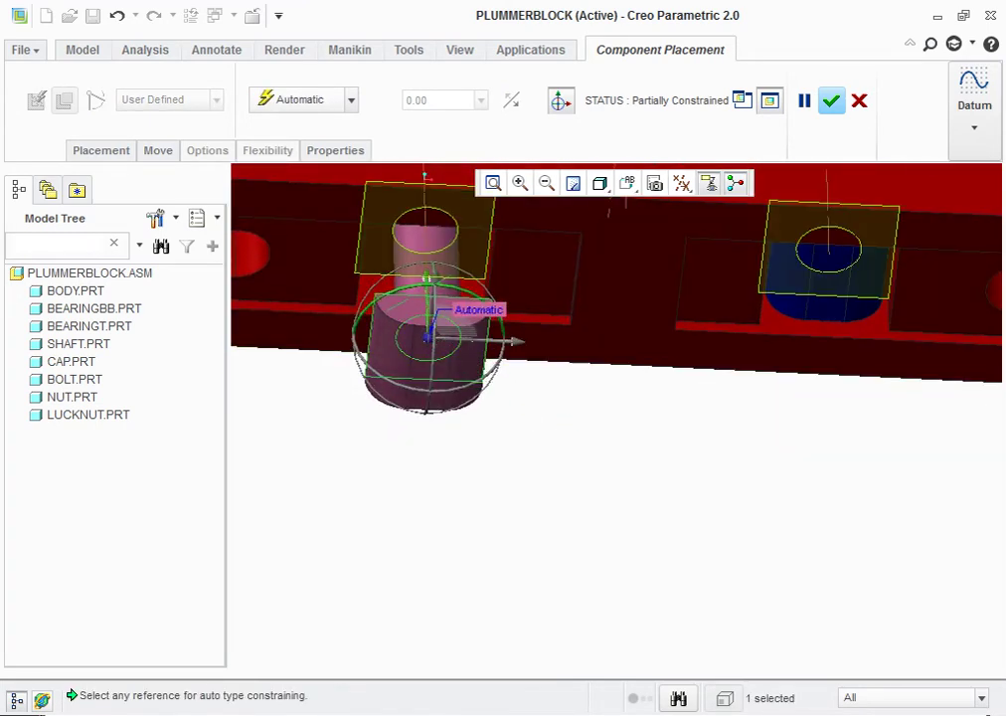
left_click(428, 239)
scroll(557, 556, "down", 3)
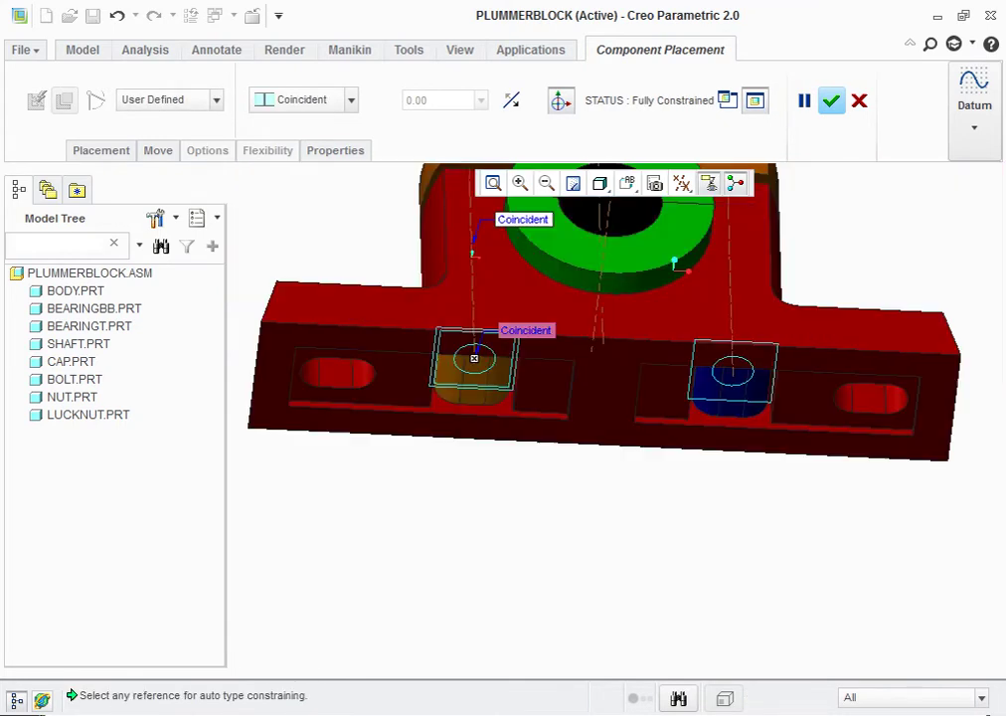
scroll(556, 557, "down", 2)
mouse_move(577, 557)
middle_mouse_down()
mouse_move(597, 577)
mouse_move(656, 592)
middle_mouse_up()
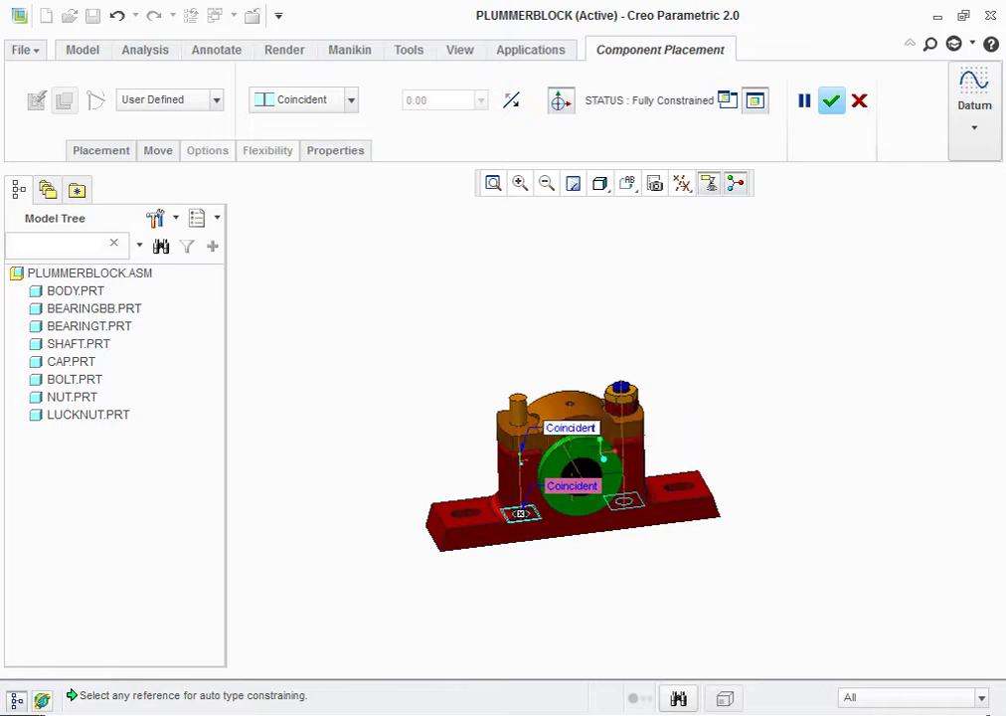
left_click(831, 100)
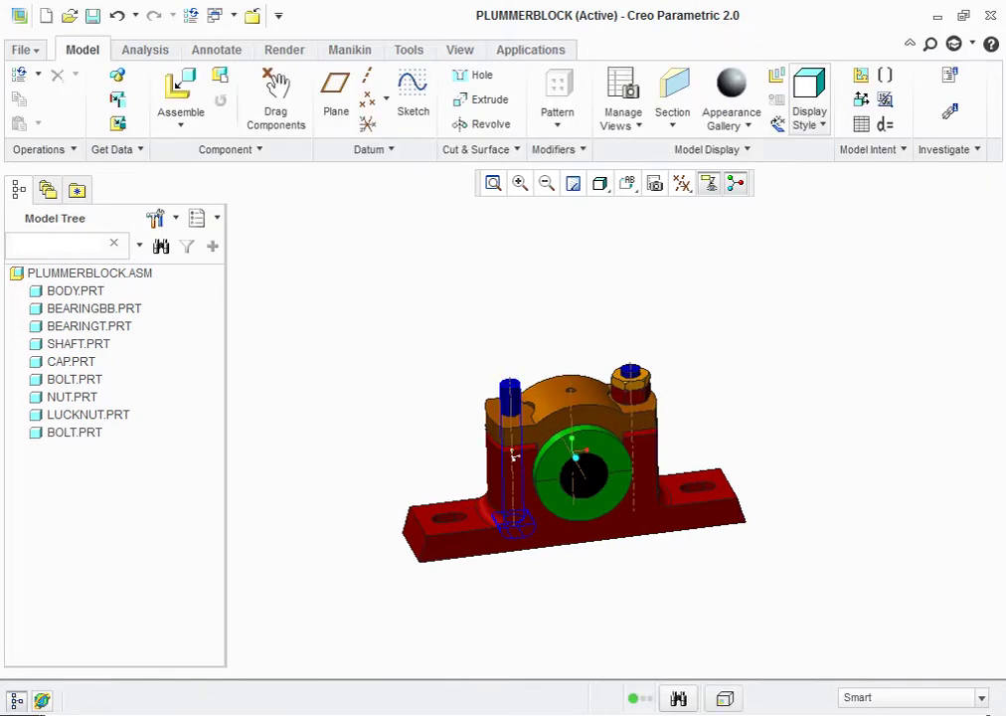
Assemble another nut.prt and lift it above the block.
left_click(180, 123)
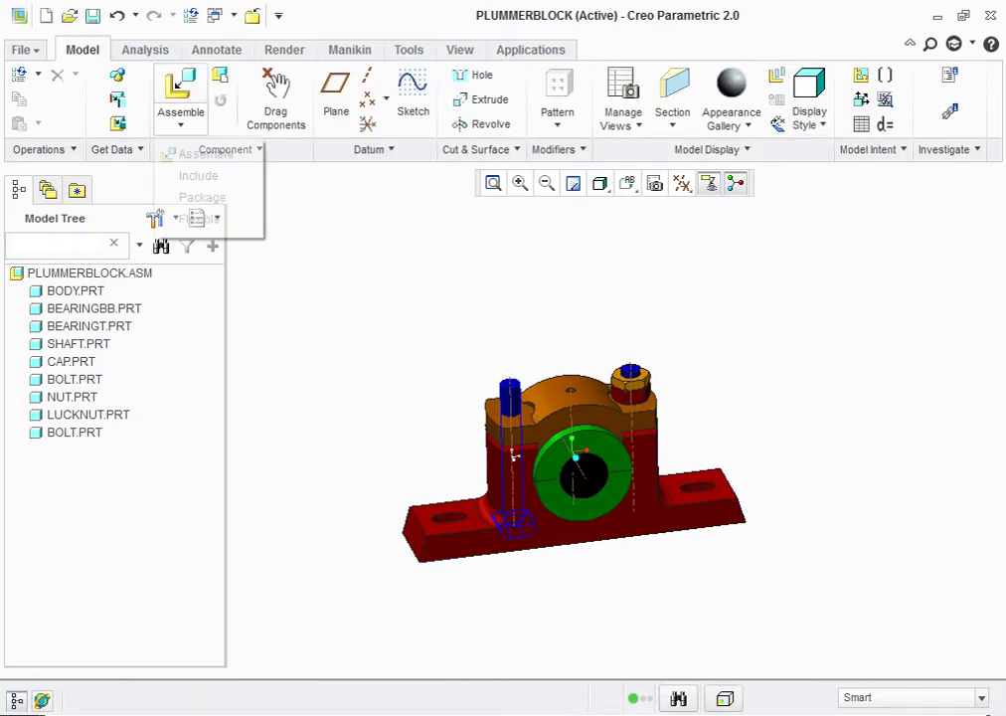
left_click(192, 152)
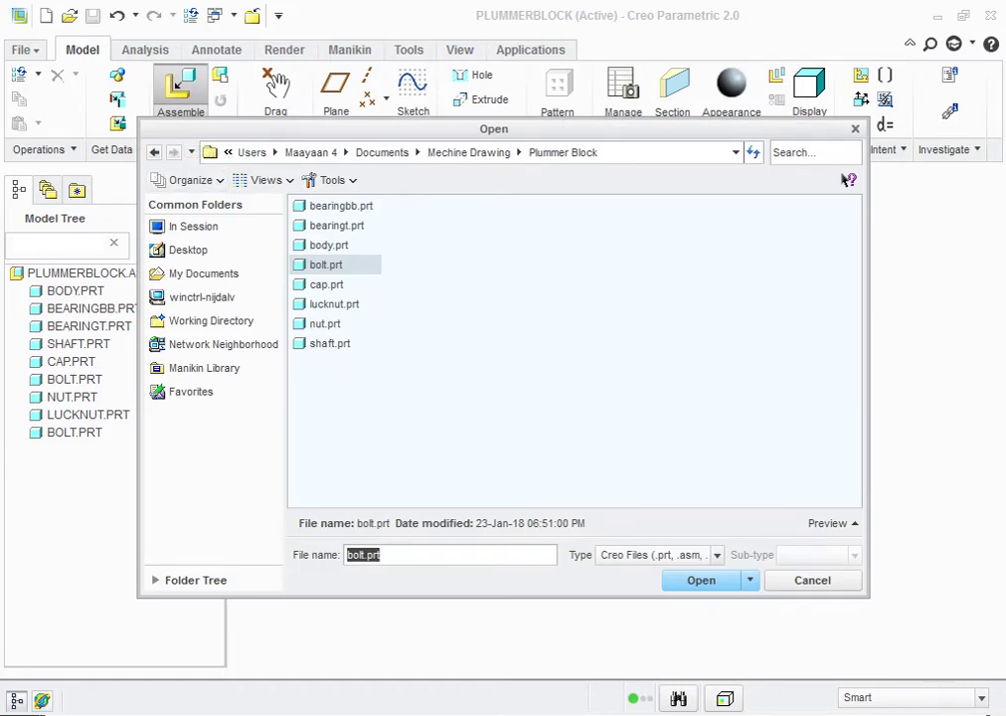
left_click(326, 323)
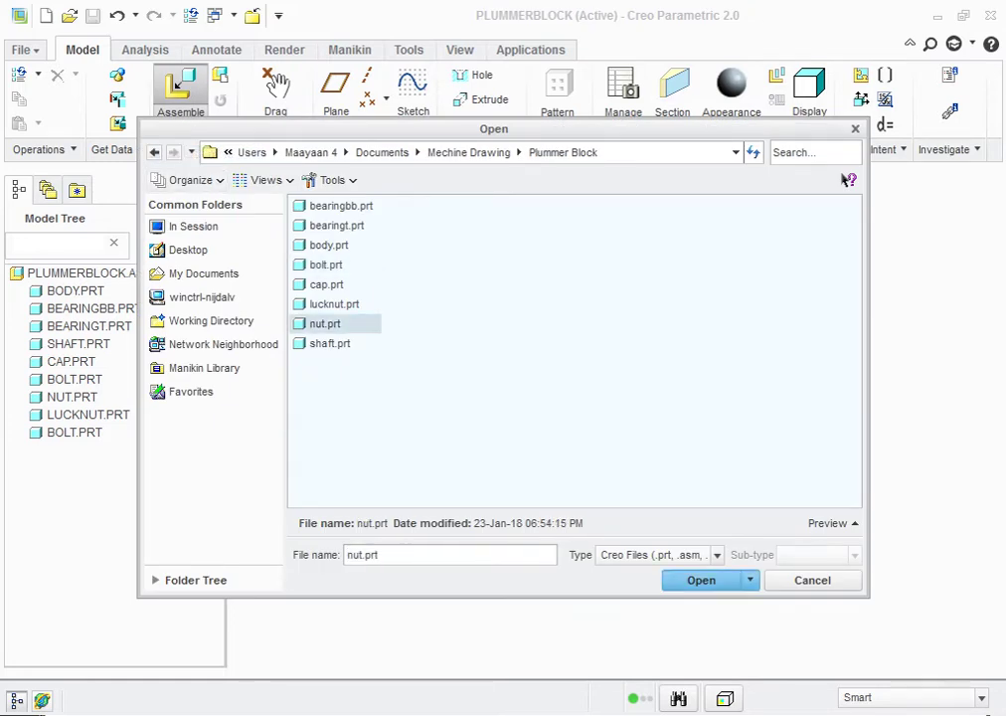
left_click(701, 580)
left_click_drag(758, 438, 756, 288)
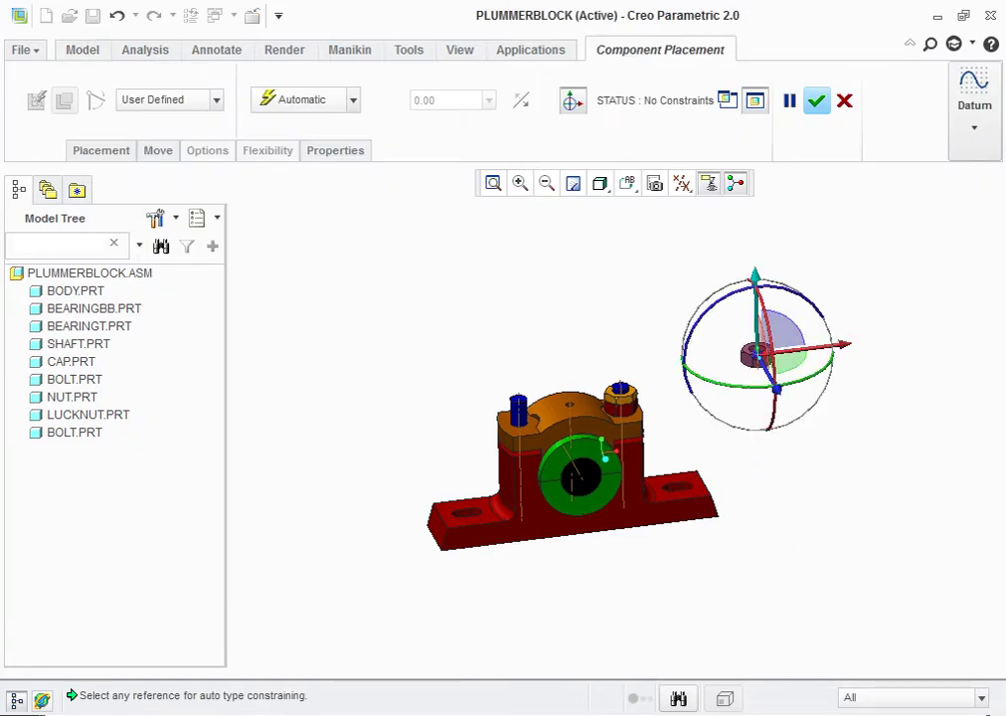
left_click_drag(756, 298, 755, 272)
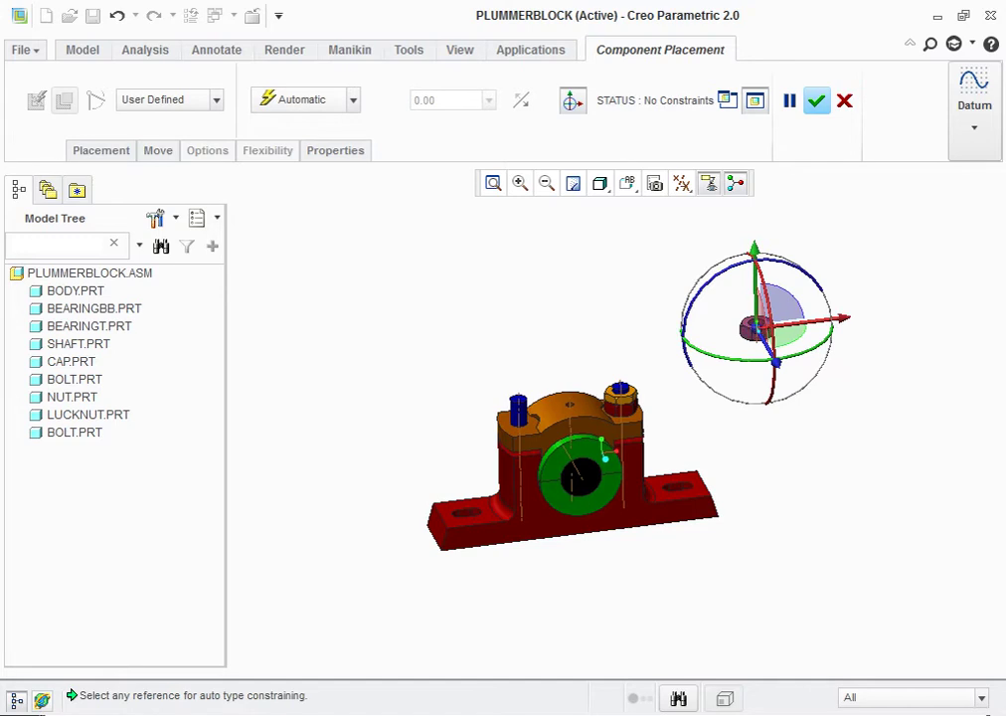
Make the nut Coincident with the left bolt's axis.
scroll(465, 411, "down", 3)
scroll(465, 410, "down", 2)
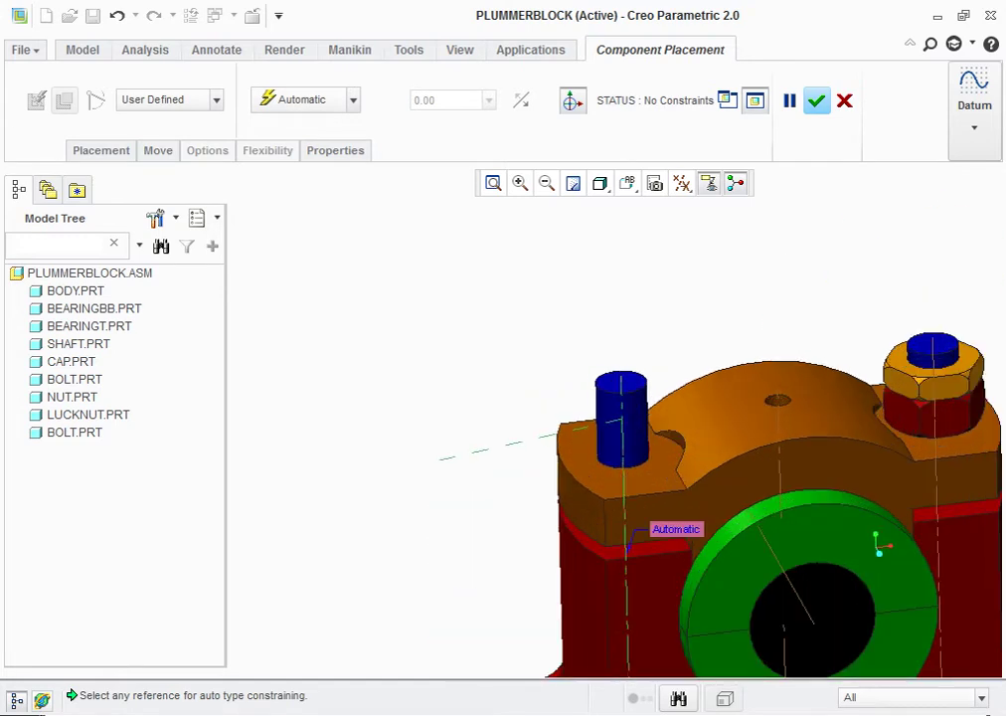
scroll(233, 507, "up", 1)
scroll(233, 507, "up", 1)
scroll(234, 507, "up", 1)
scroll(807, 338, "down", 2)
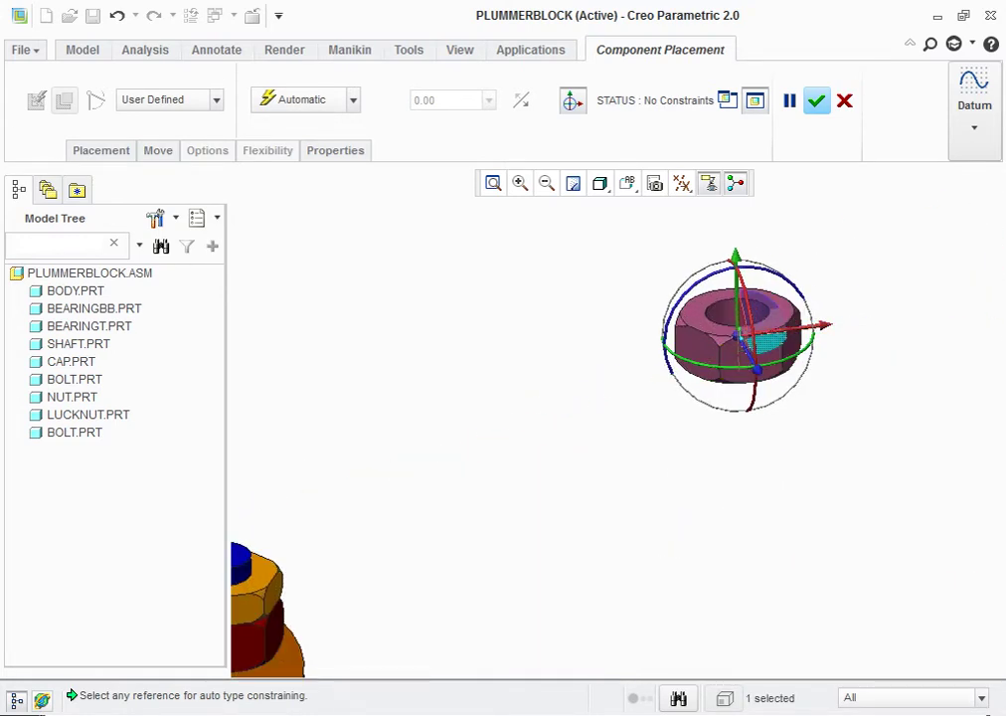
scroll(807, 338, "down", 1)
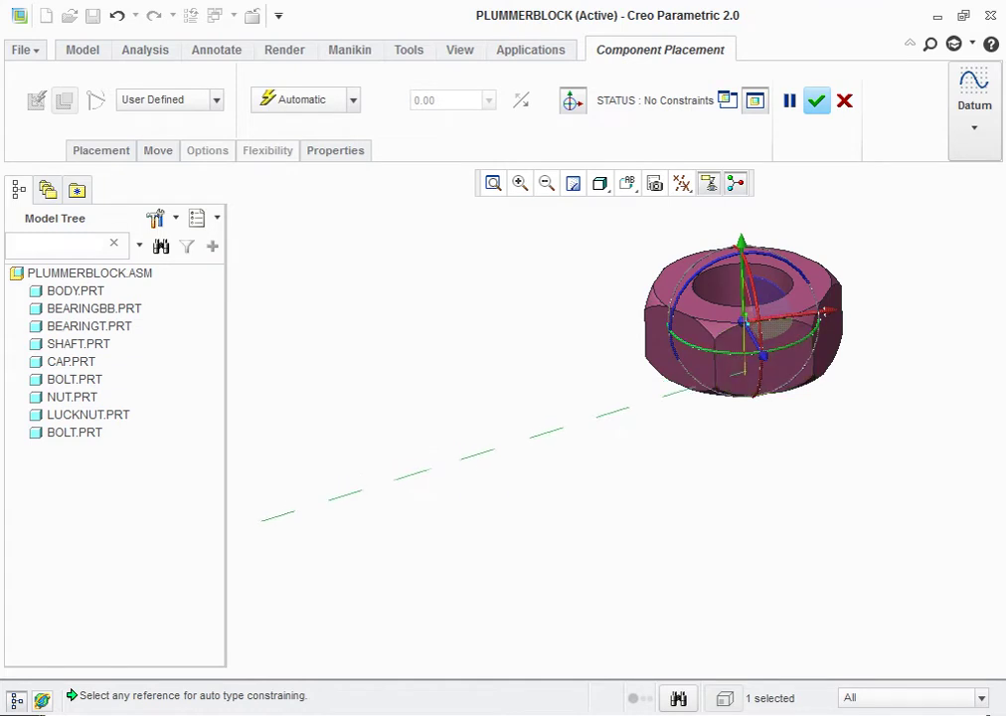
left_click(748, 378)
scroll(747, 378, "up", 2)
scroll(746, 368, "up", 2)
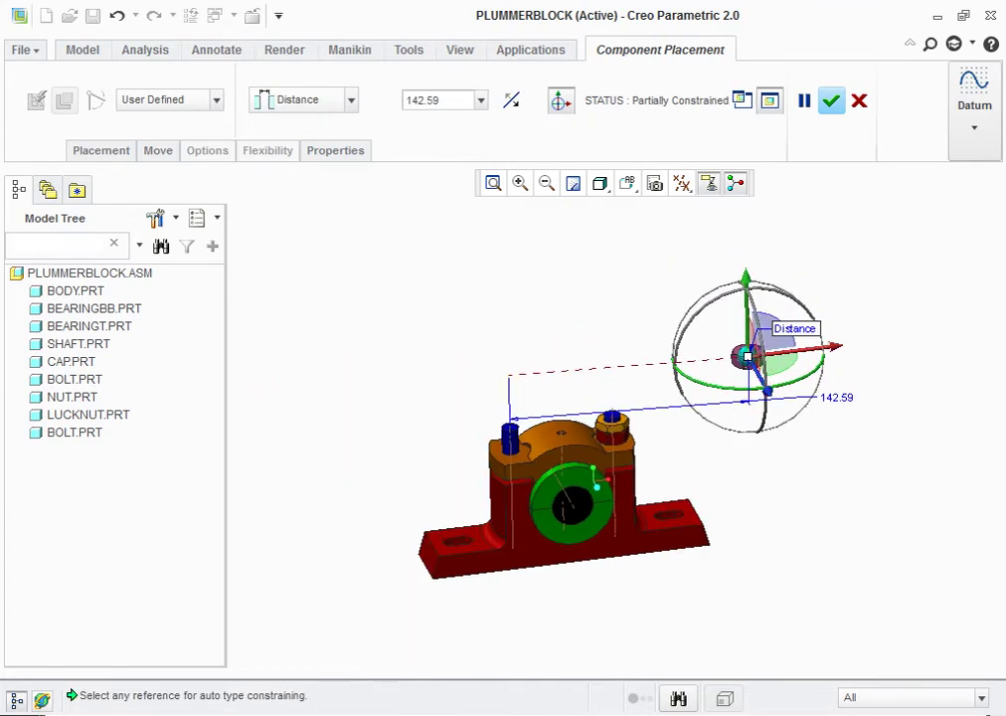
left_click(351, 99)
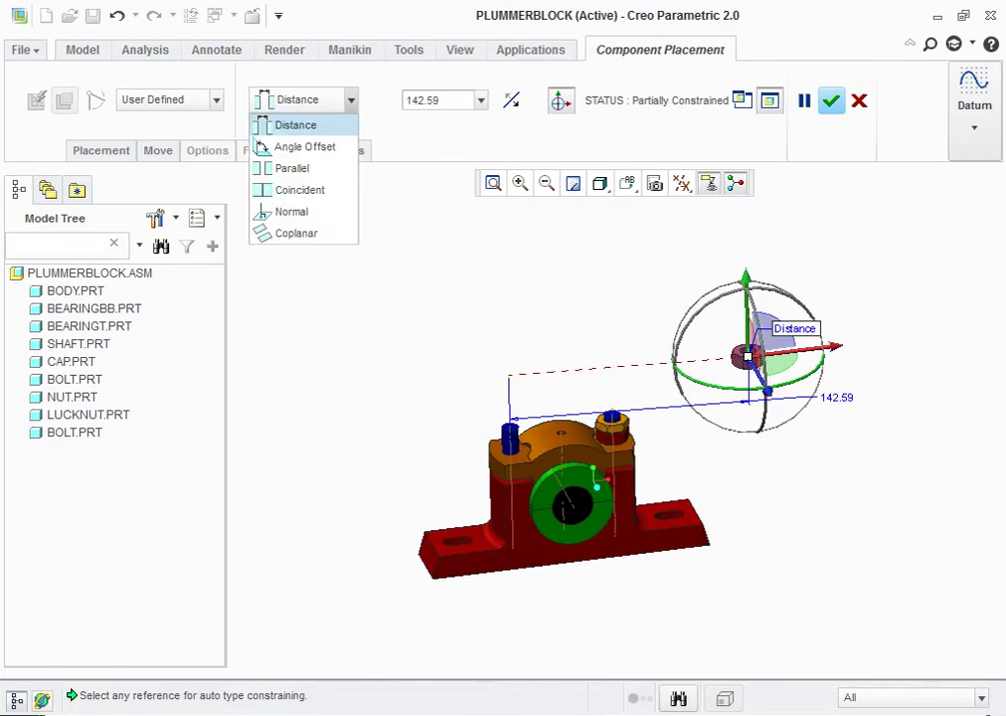
left_click(299, 189)
Seat the nut Coincident on the cap face and confirm its placement.
scroll(497, 418, "down", 4)
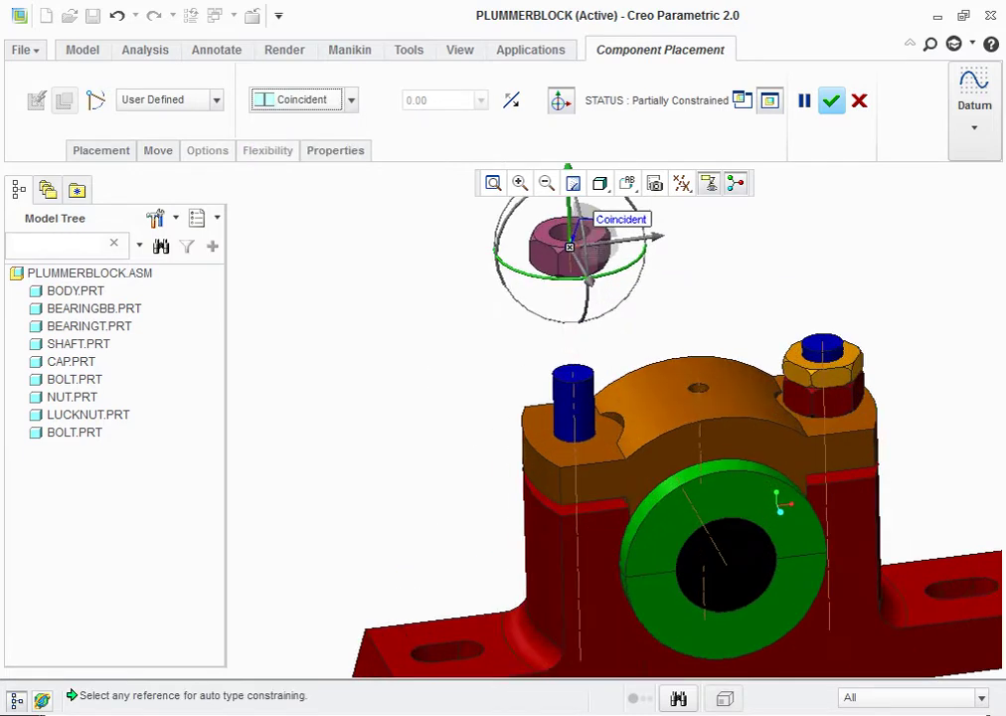
left_click(606, 448)
scroll(606, 448, "up", 2)
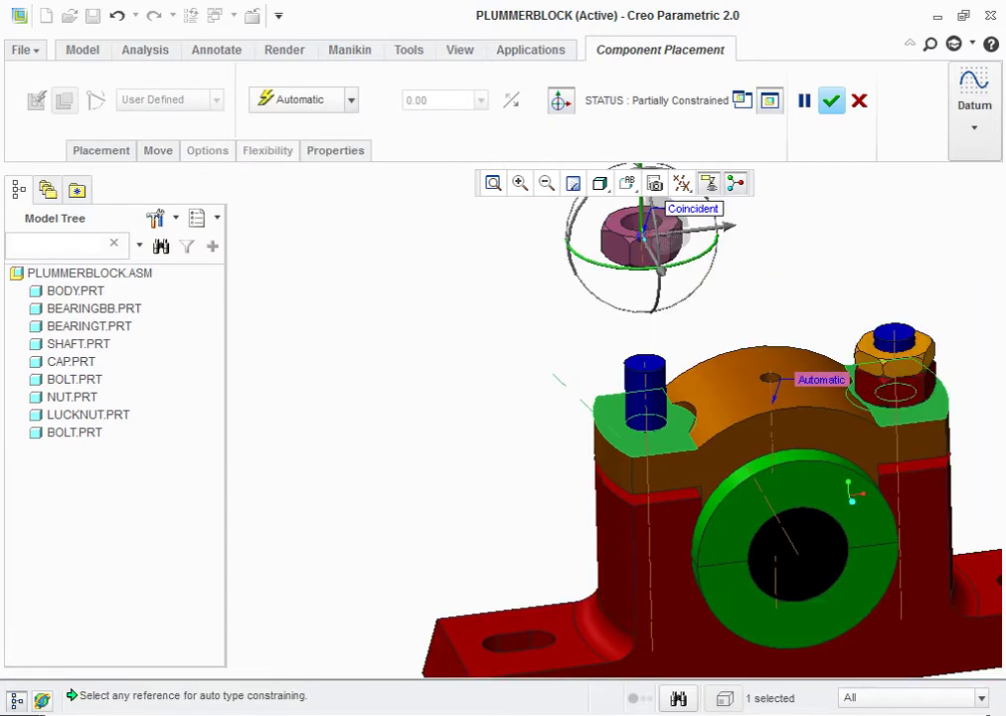
middle_click_drag(851, 492, 851, 487)
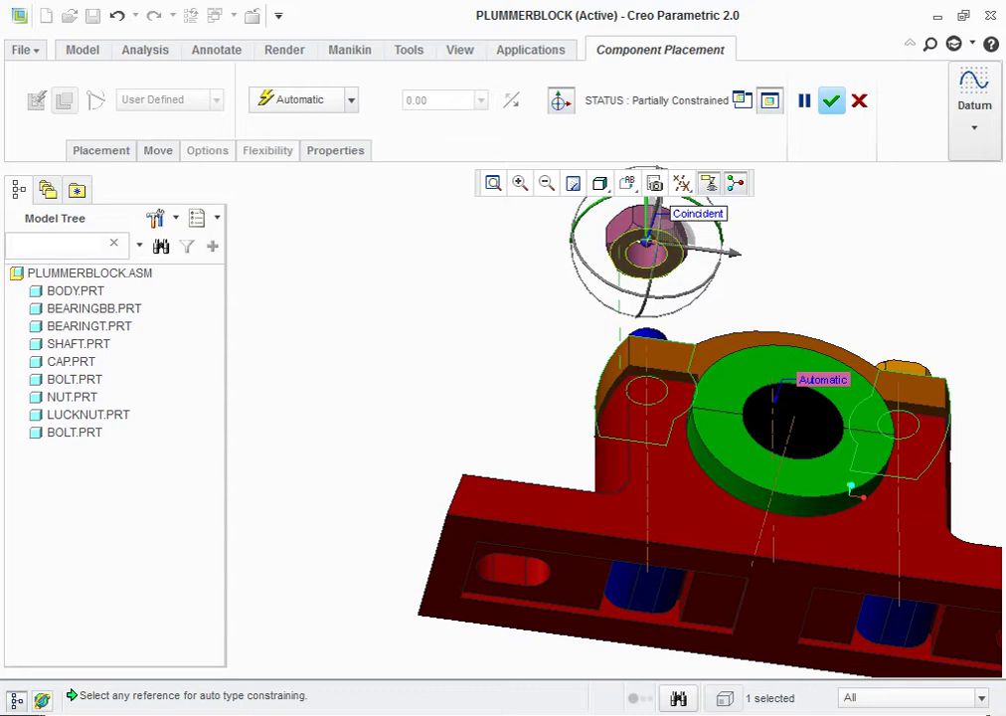
left_click(851, 487)
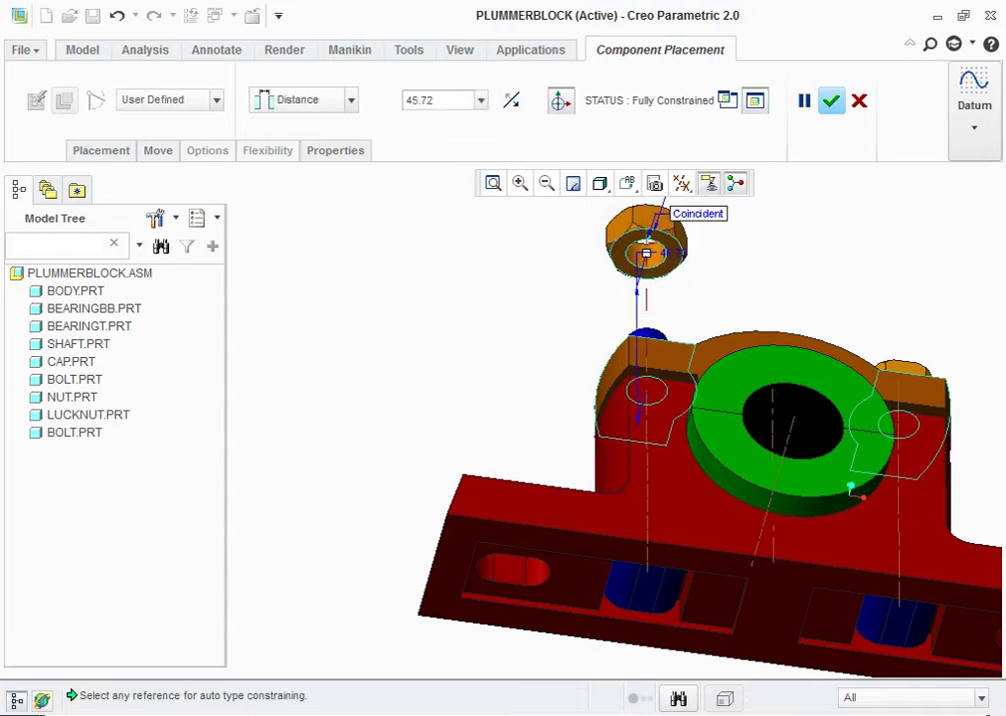
left_click(303, 100)
left_click(284, 189)
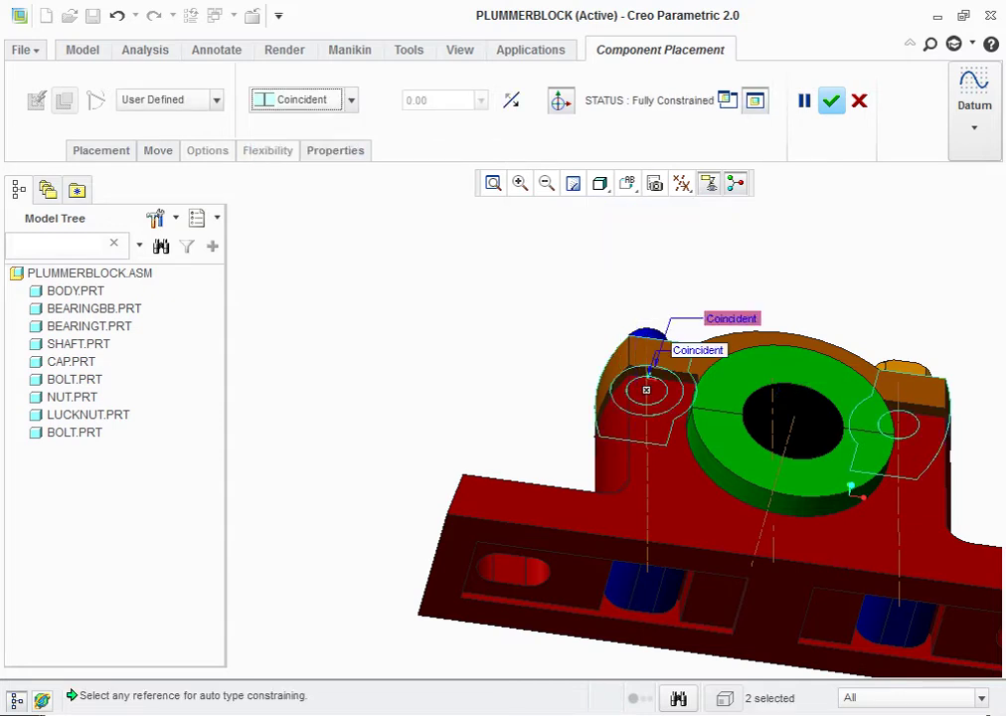
middle_click_drag(851, 487, 851, 438)
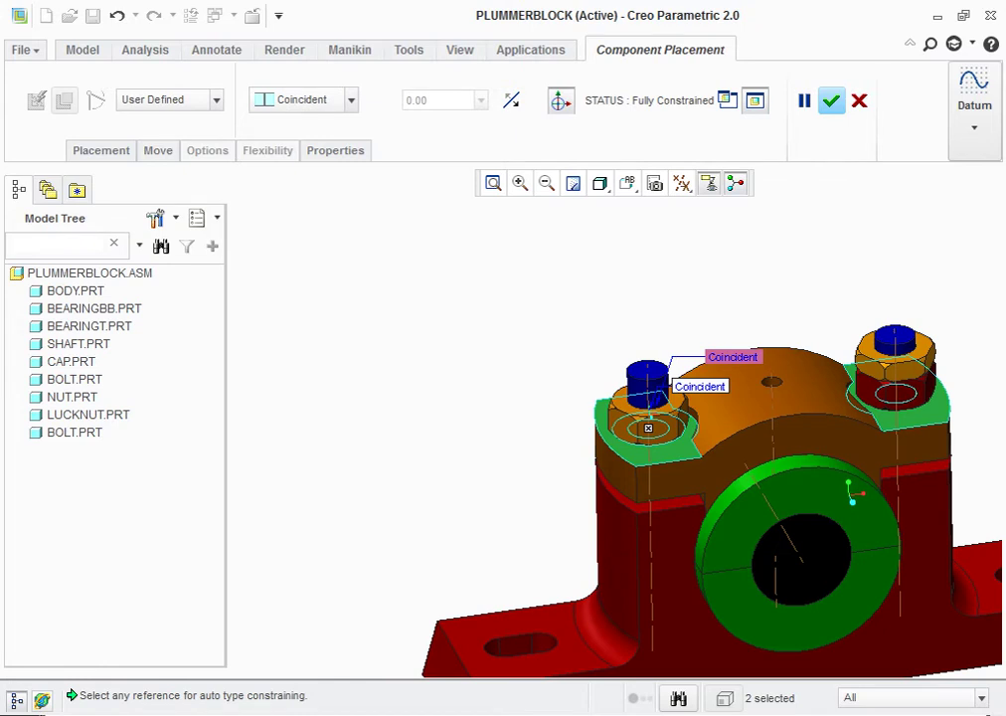
left_click(831, 101)
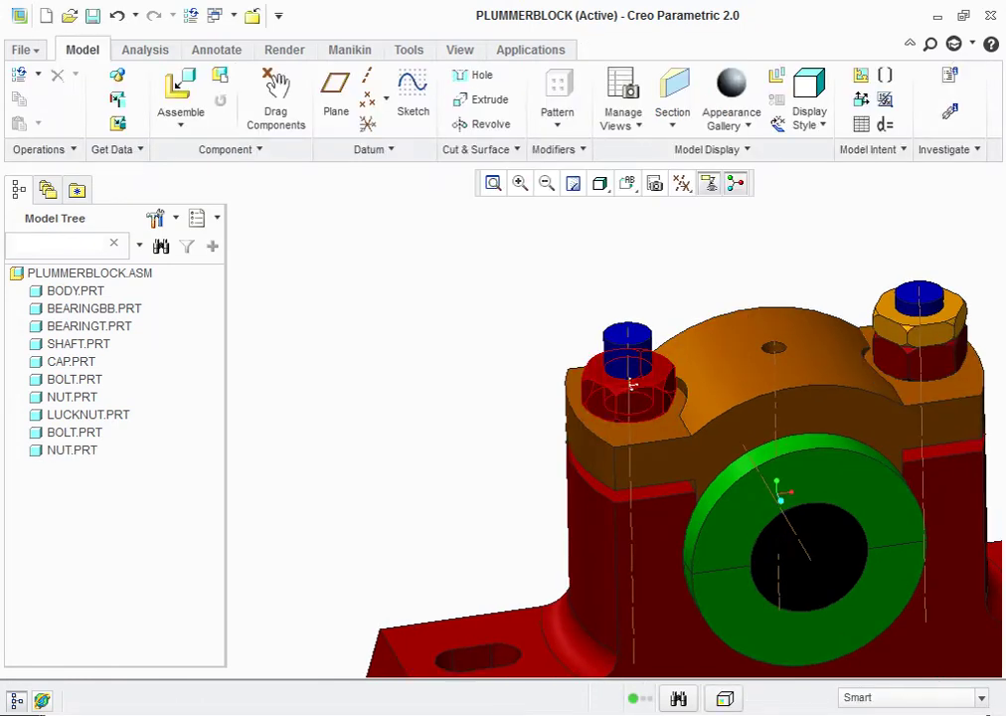
Bring lucknut.prt into the assembly and lift it above the block.
left_click(180, 89)
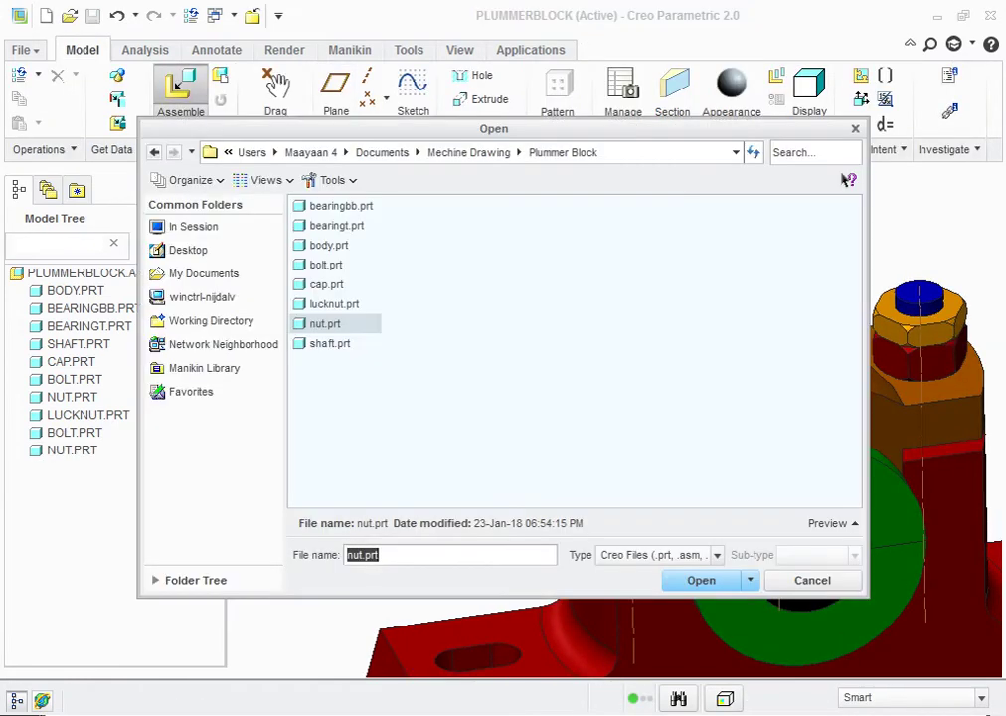
left_click(334, 303)
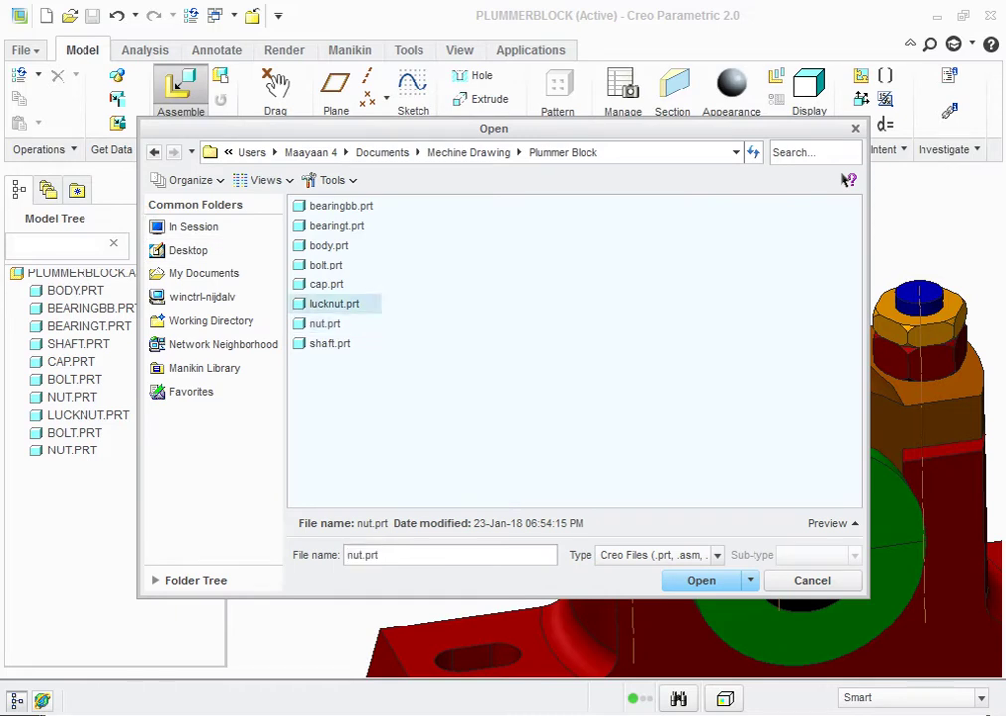
key("Return")
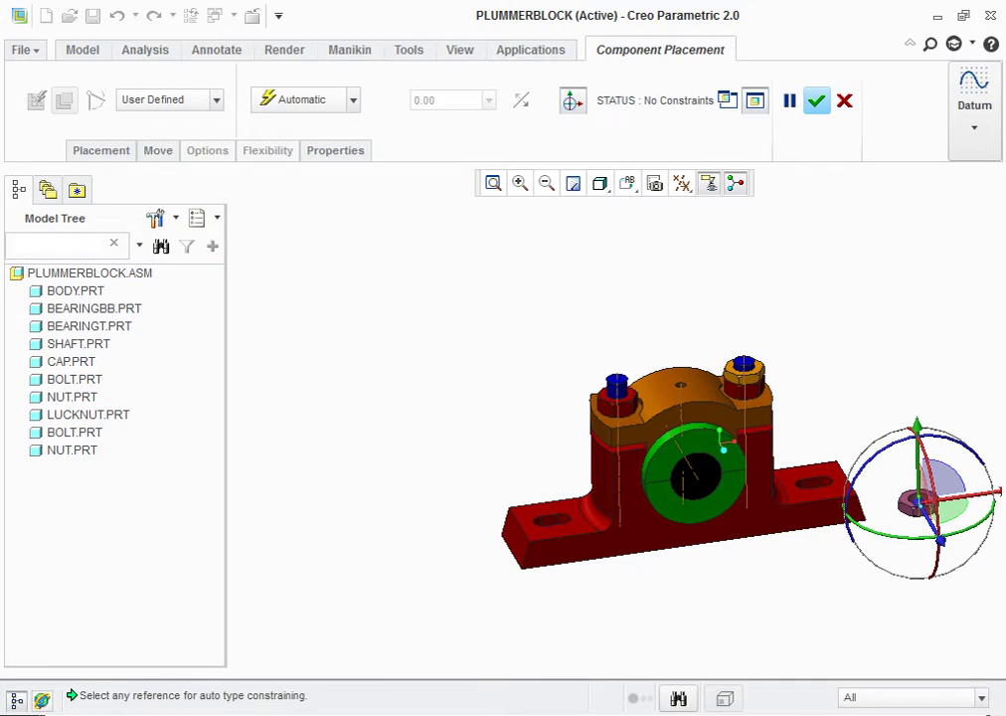
left_click_drag(917, 425, 914, 236)
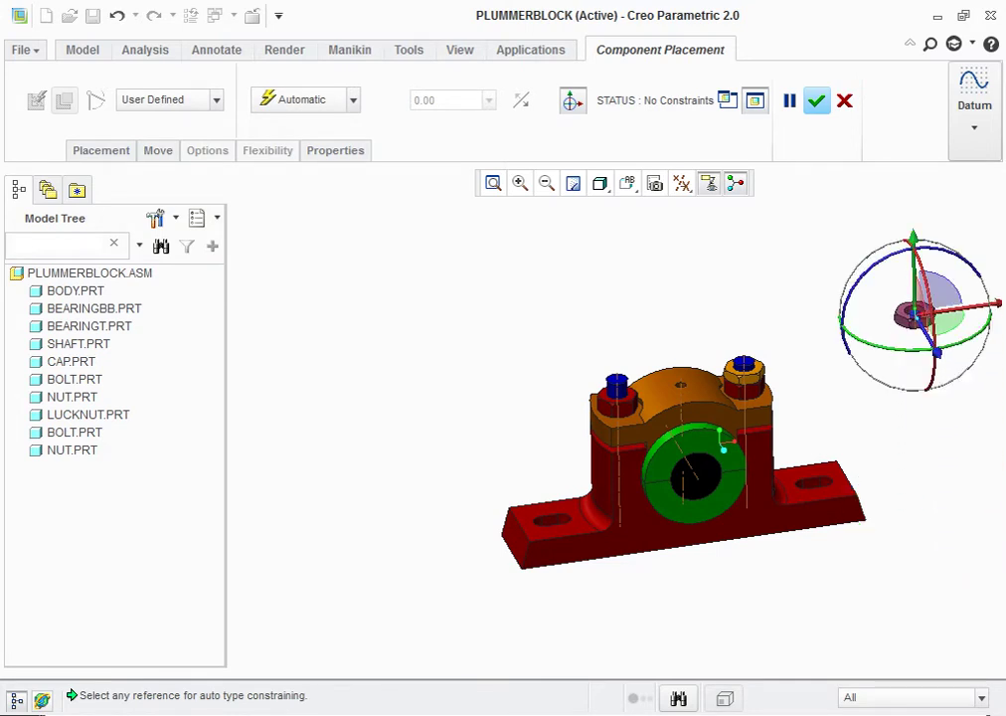
scroll(606, 415, "down", 4)
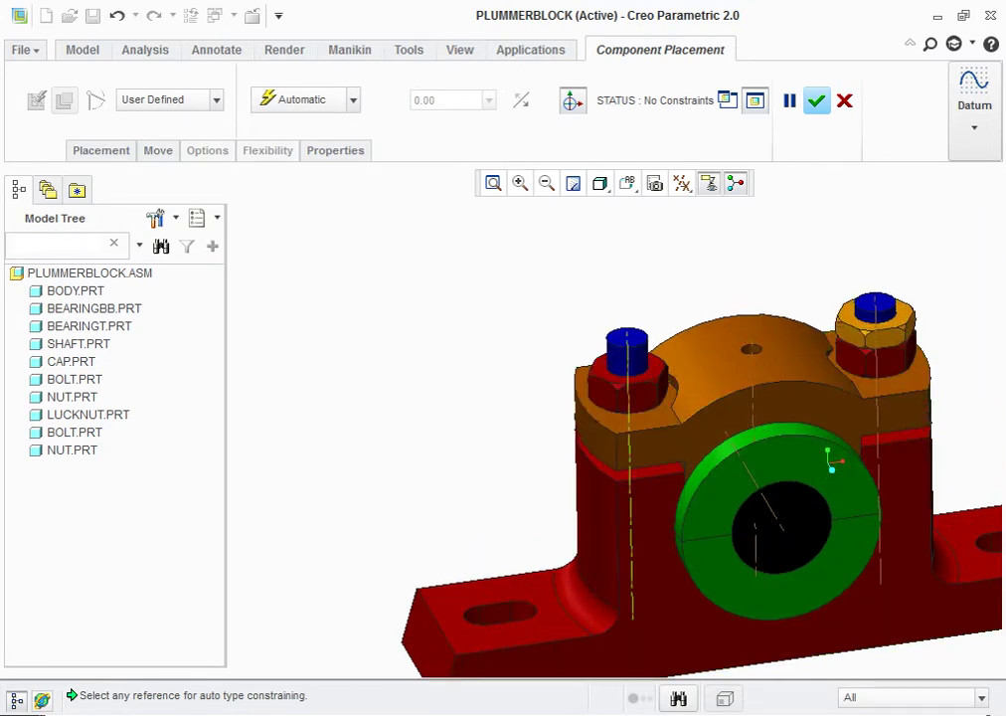
Make the lucknut Coincident with the left bolt's axis.
left_click(448, 500)
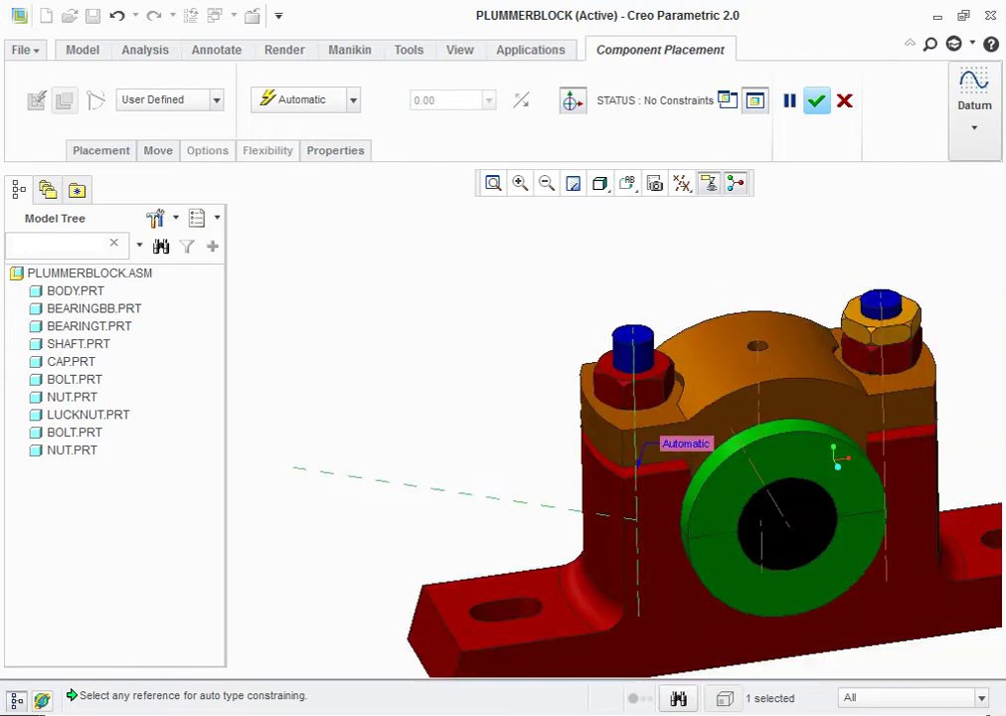
scroll(397, 487, "up", 3)
scroll(805, 308, "down", 3)
scroll(805, 303, "down", 2)
scroll(796, 298, "down", 3)
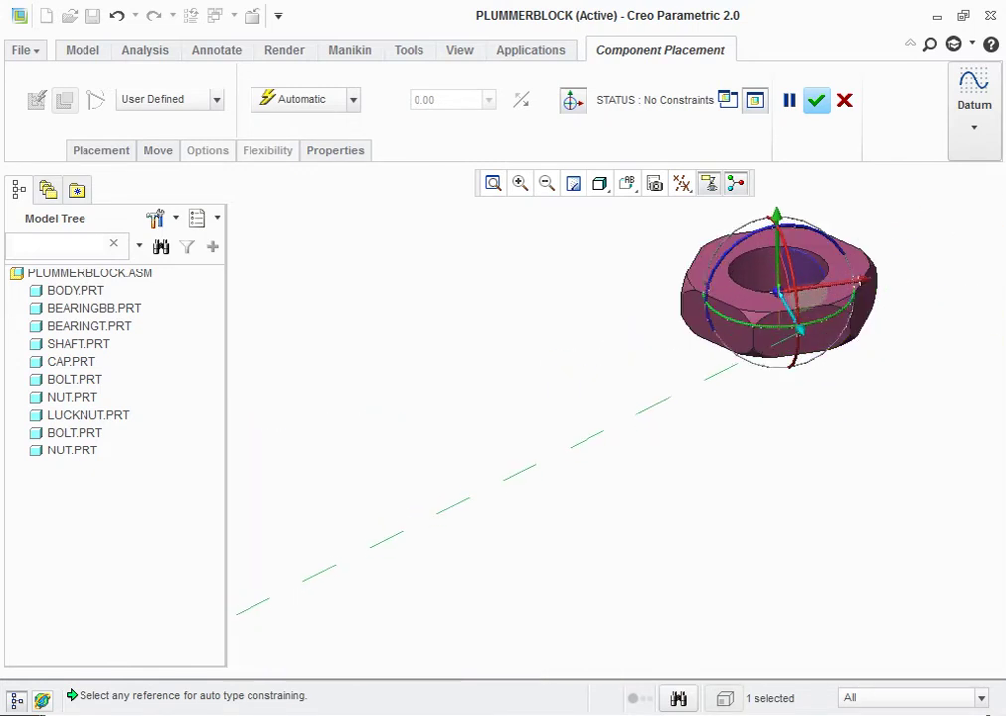
left_click(795, 298)
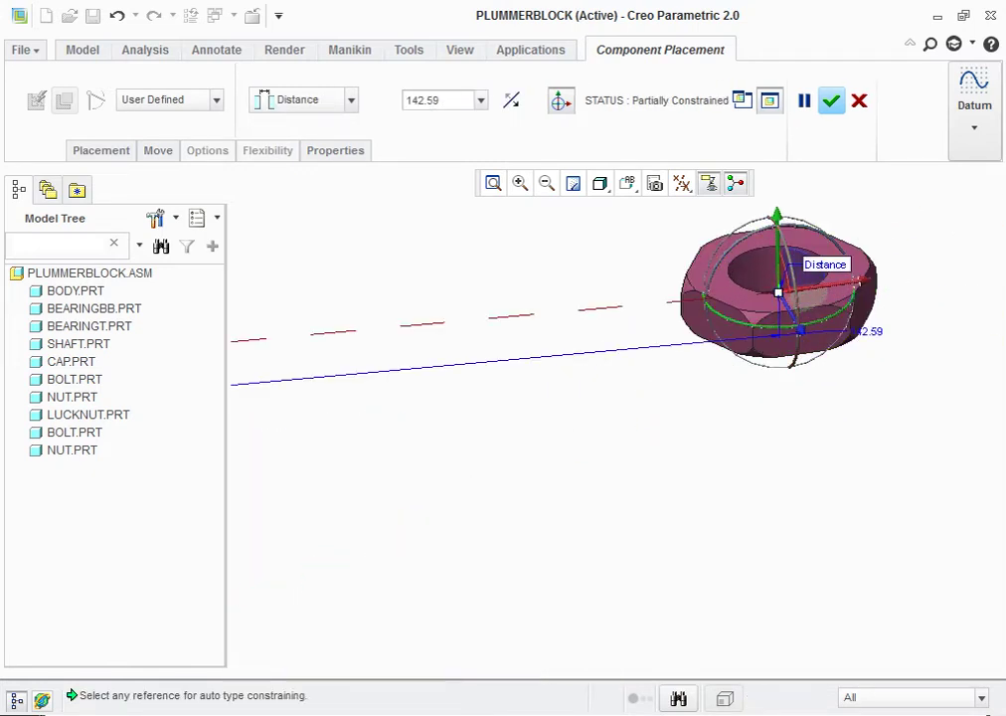
left_click(303, 99)
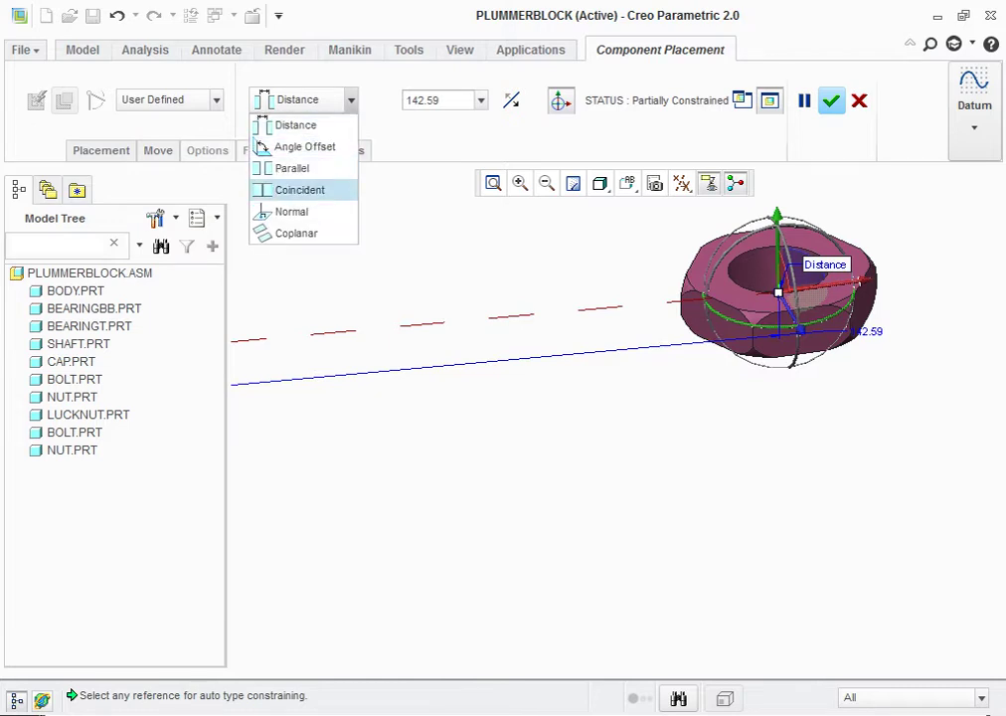
left_click(288, 189)
left_click(169, 100)
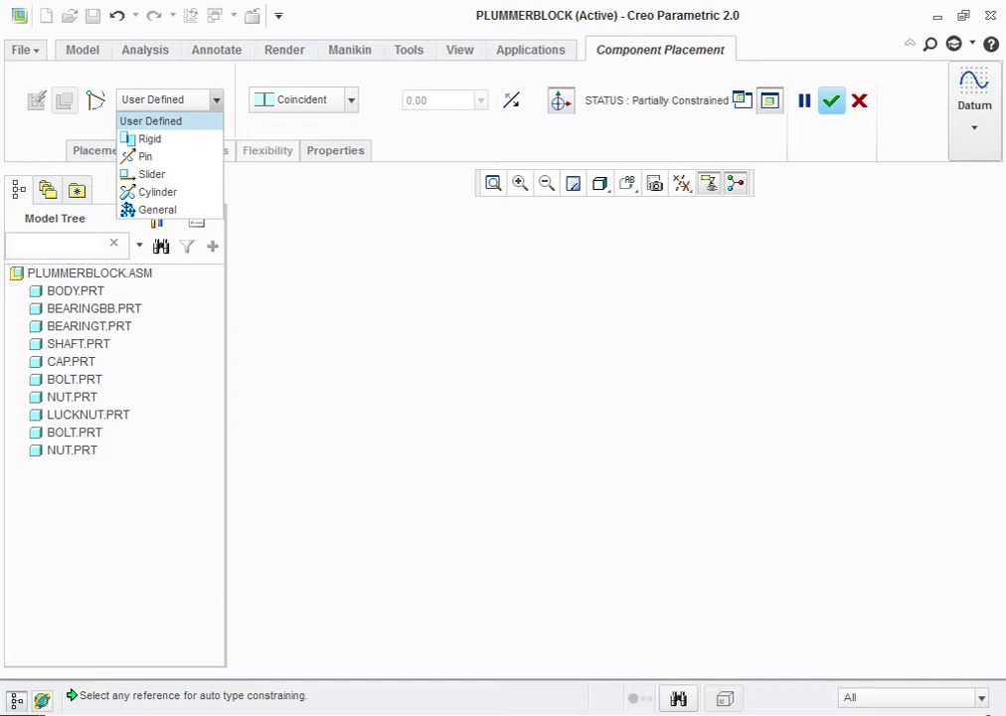
key("Escape")
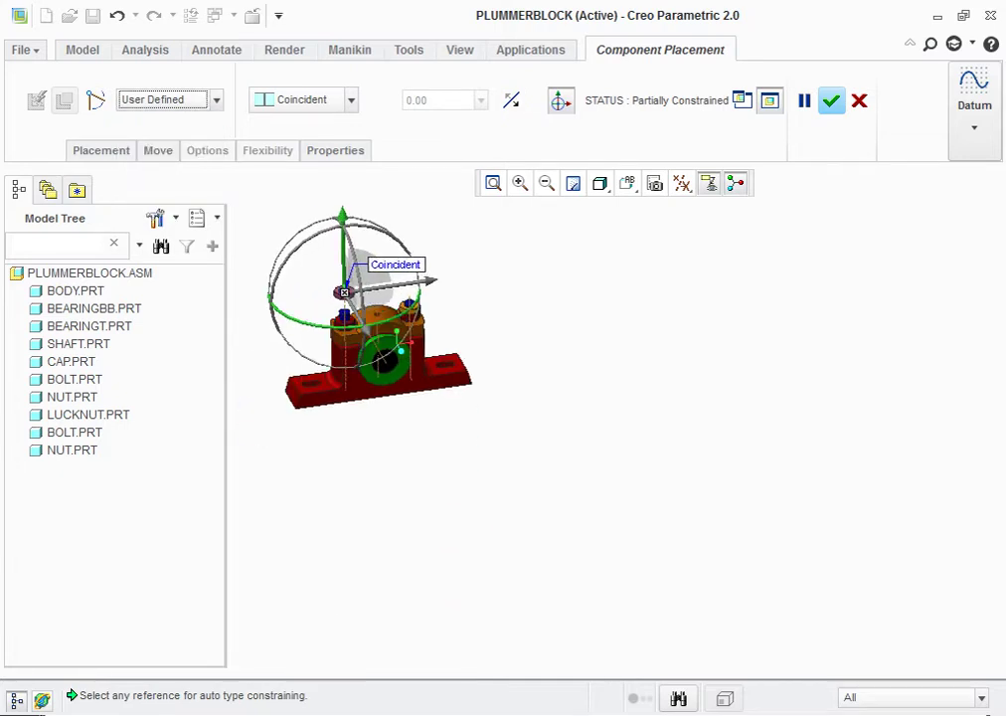
Seat the lucknut's underside Coincident on the left nut's top face.
scroll(304, 251, "up", 2)
scroll(304, 251, "up", 3)
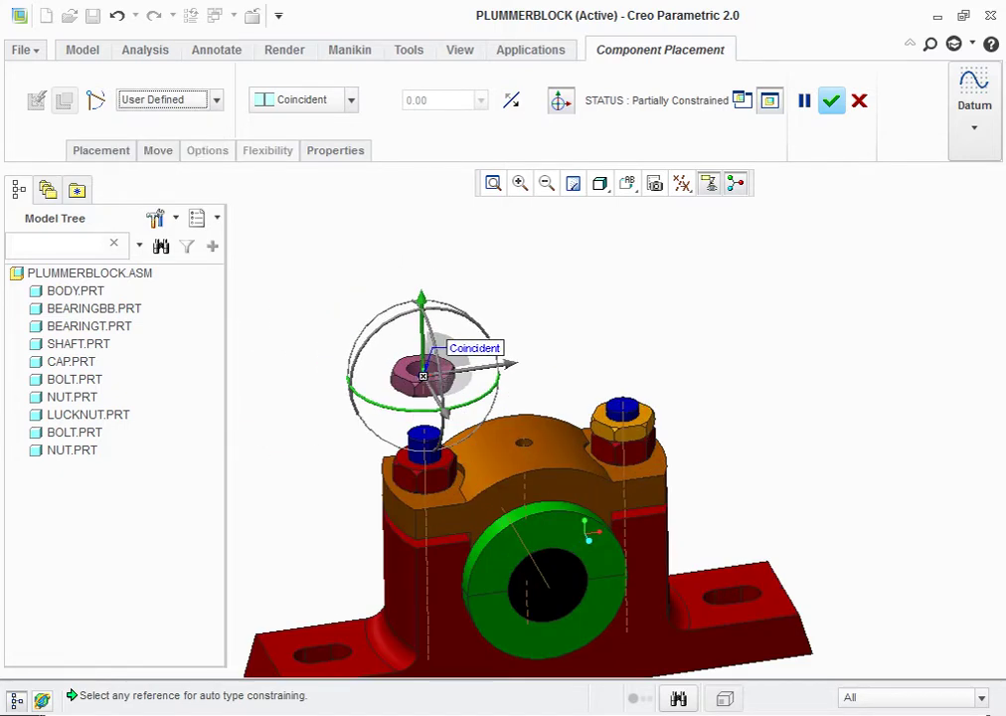
scroll(353, 492, "up", 3)
left_click(537, 432)
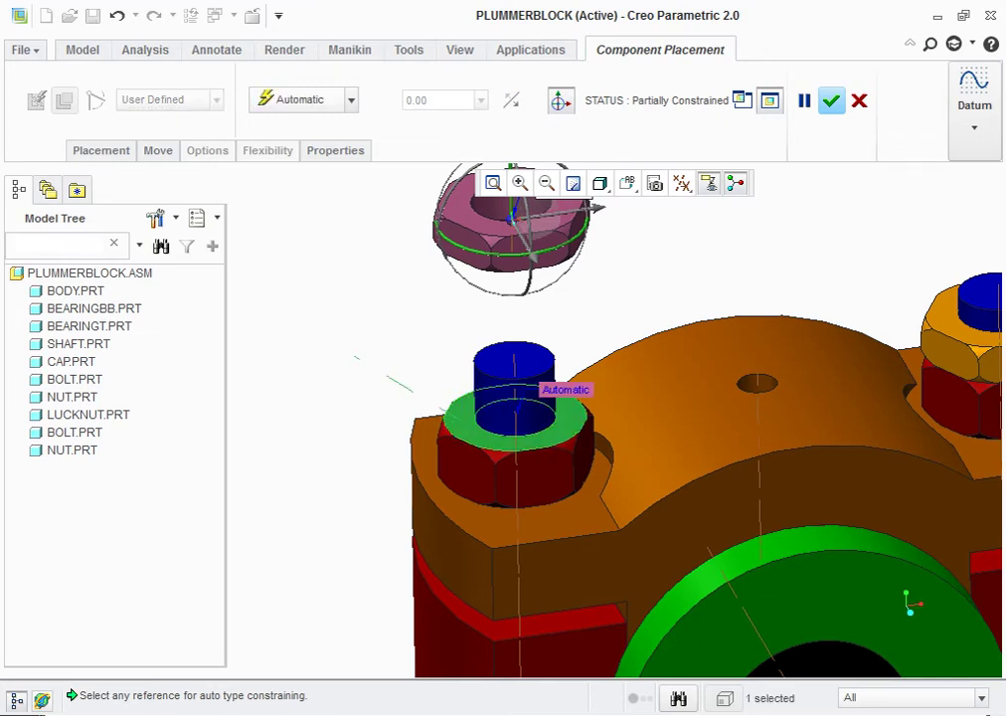
middle_click_drag(400, 384, 455, 331)
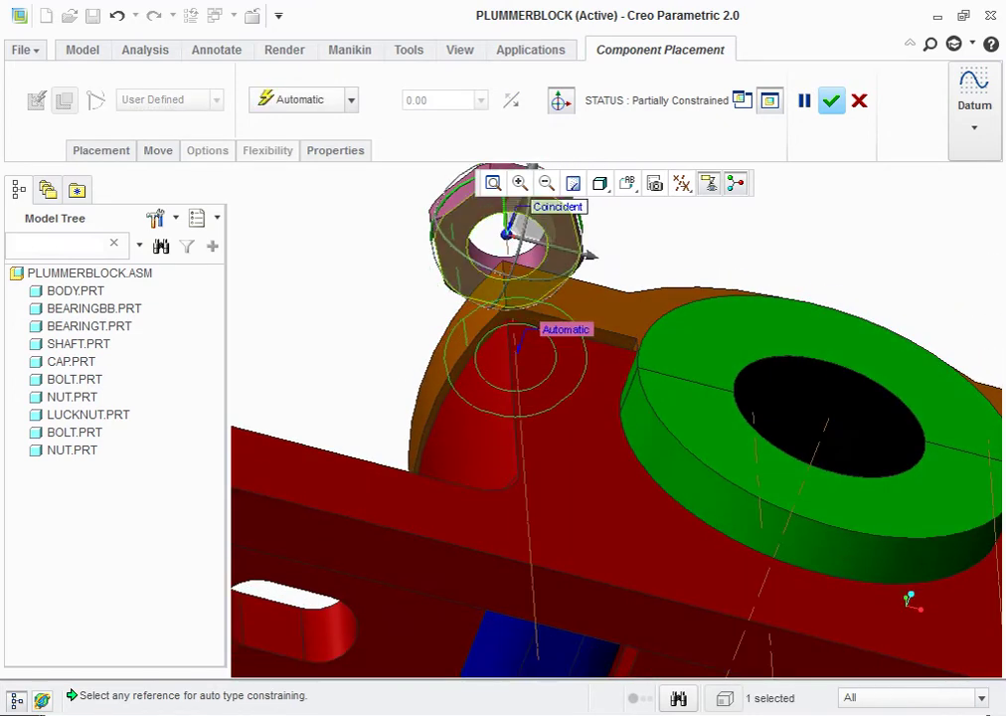
middle_click_drag(616, 448, 617, 377)
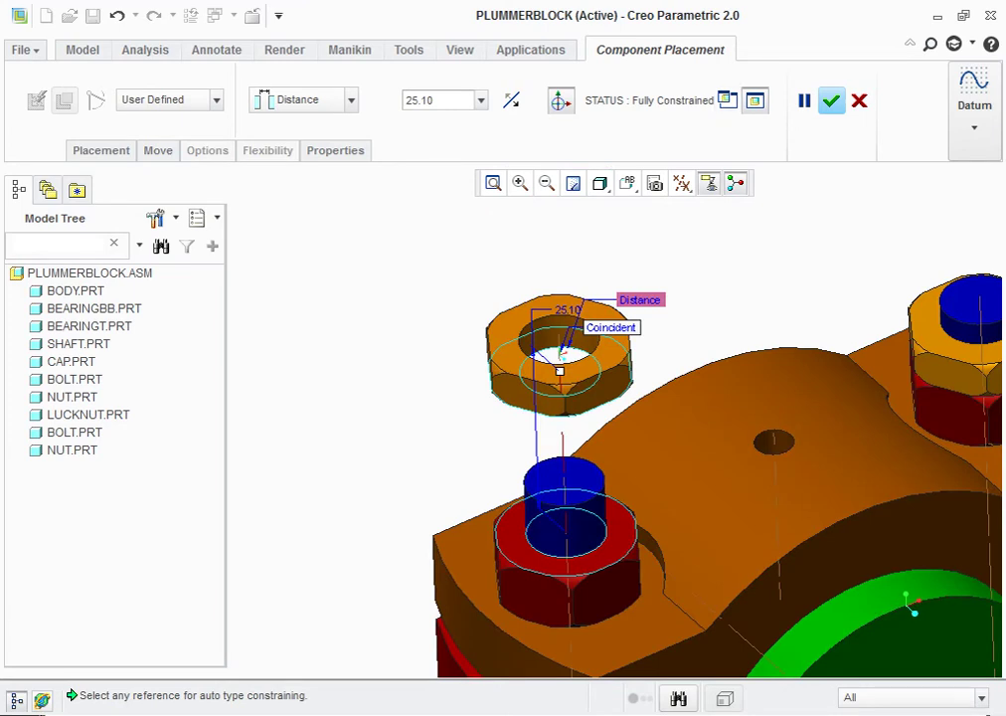
left_click(351, 99)
left_click(299, 189)
key("ctrl+d")
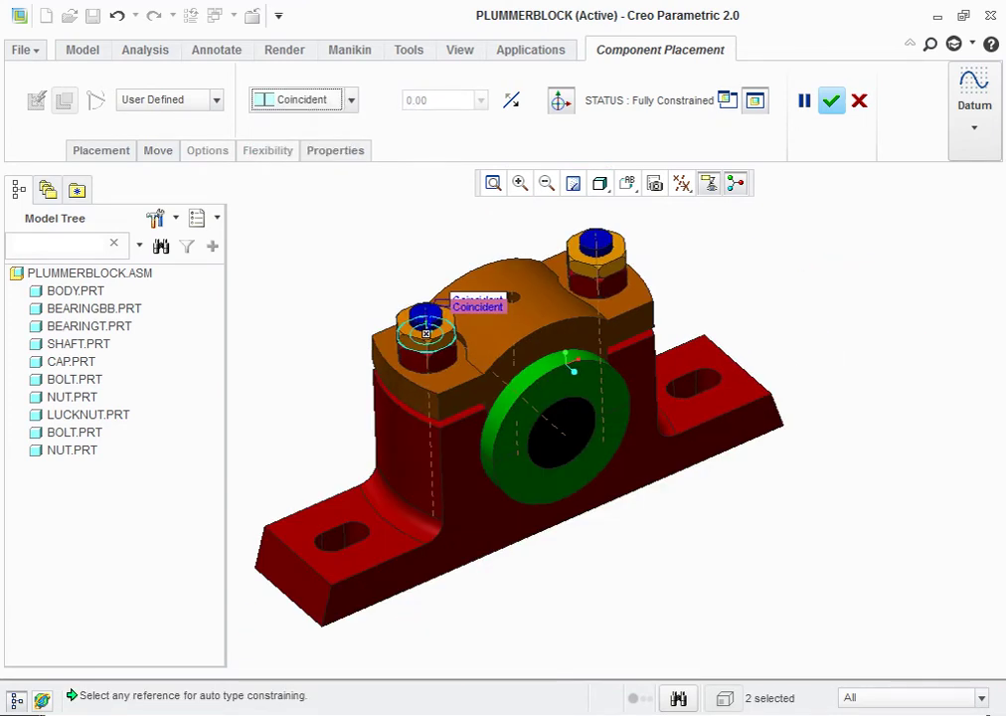
middle_click_drag(556, 447, 696, 448)
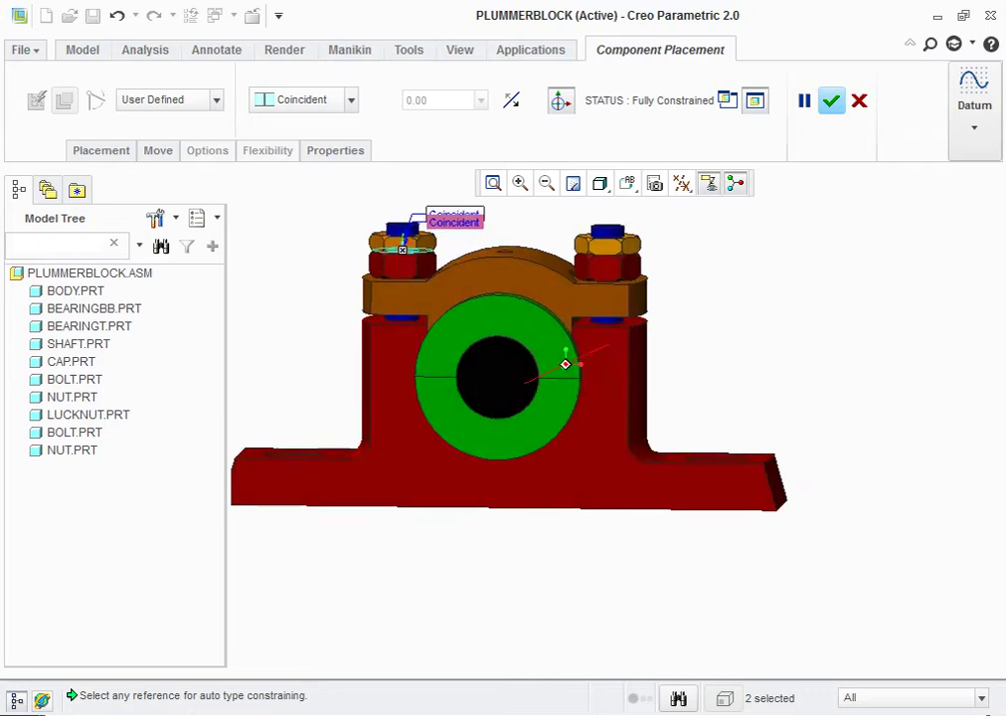
middle_click_drag(557, 448, 617, 437)
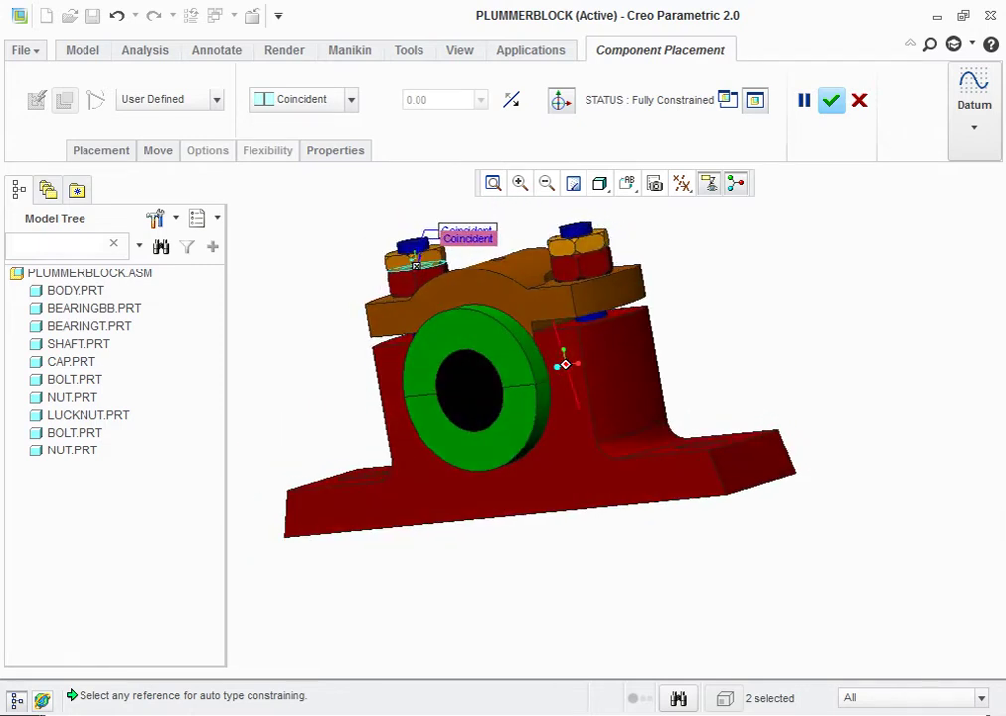
Hide all datum displays, the spin centre and annotations.
left_click(681, 183)
left_click(686, 216)
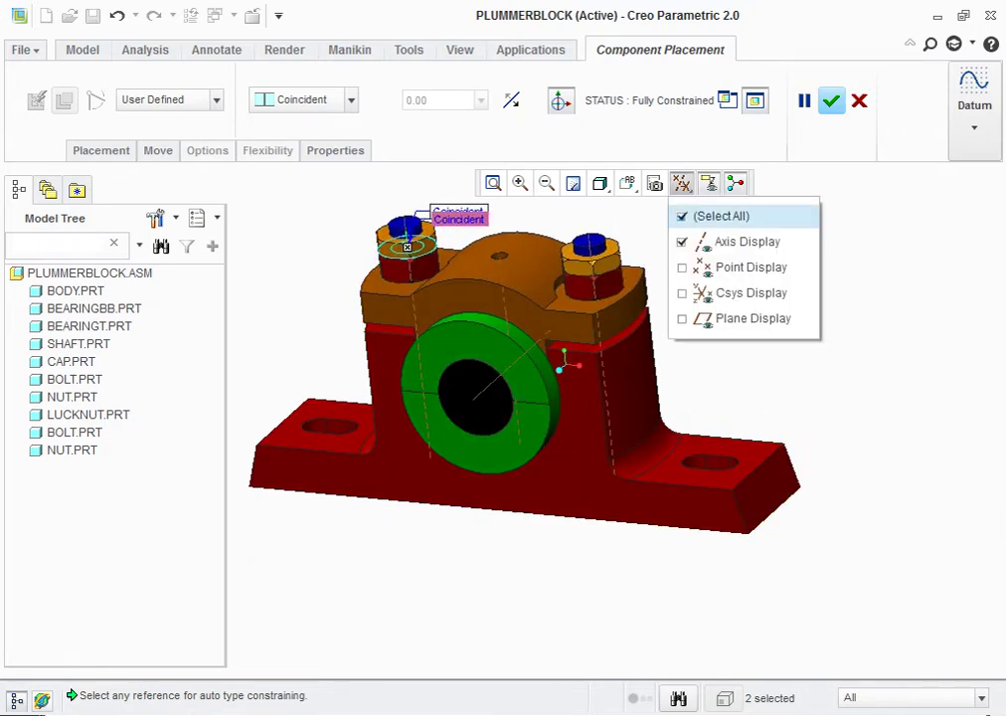
left_click(686, 216)
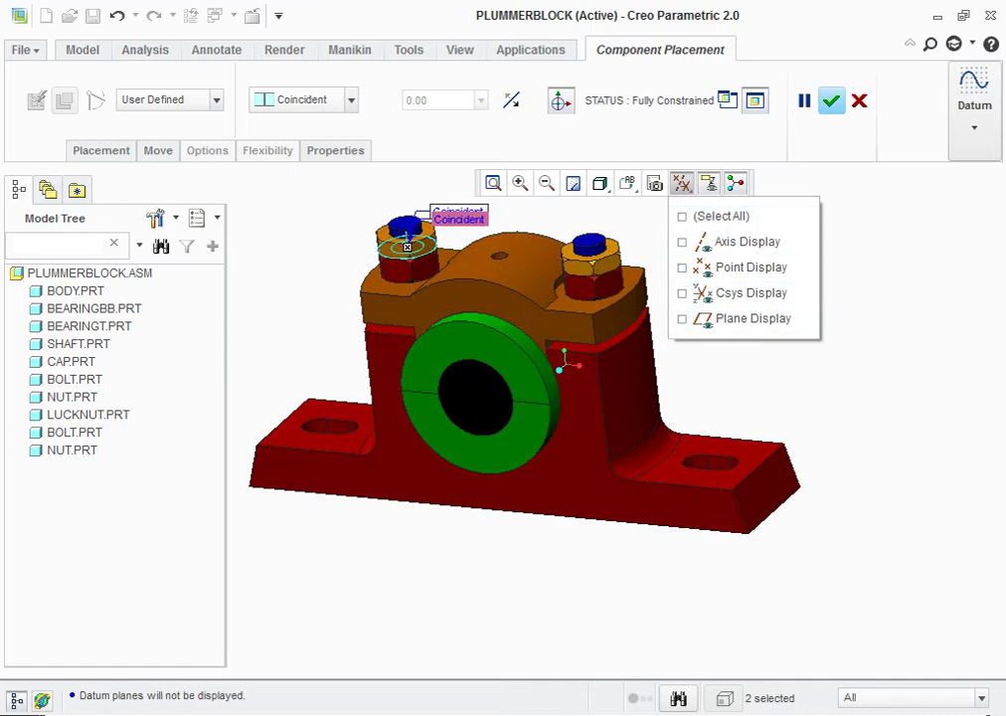
left_click(708, 183)
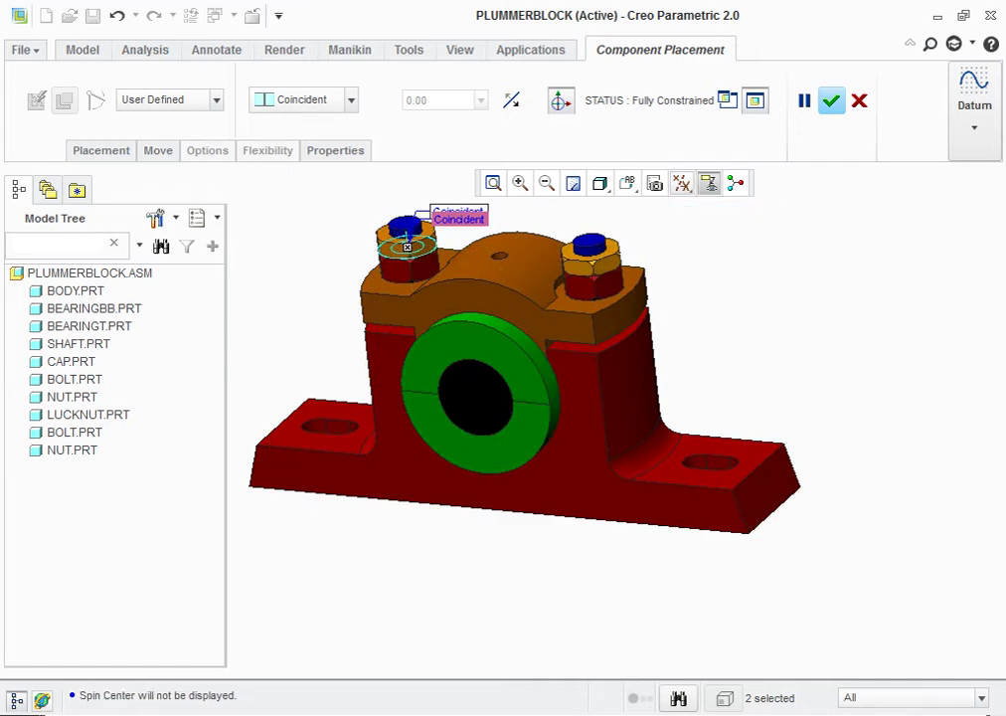
left_click(708, 183)
Confirm the second lucknut's placement and orbit to an oblique view.
middle_click_drag(726, 300, 686, 301)
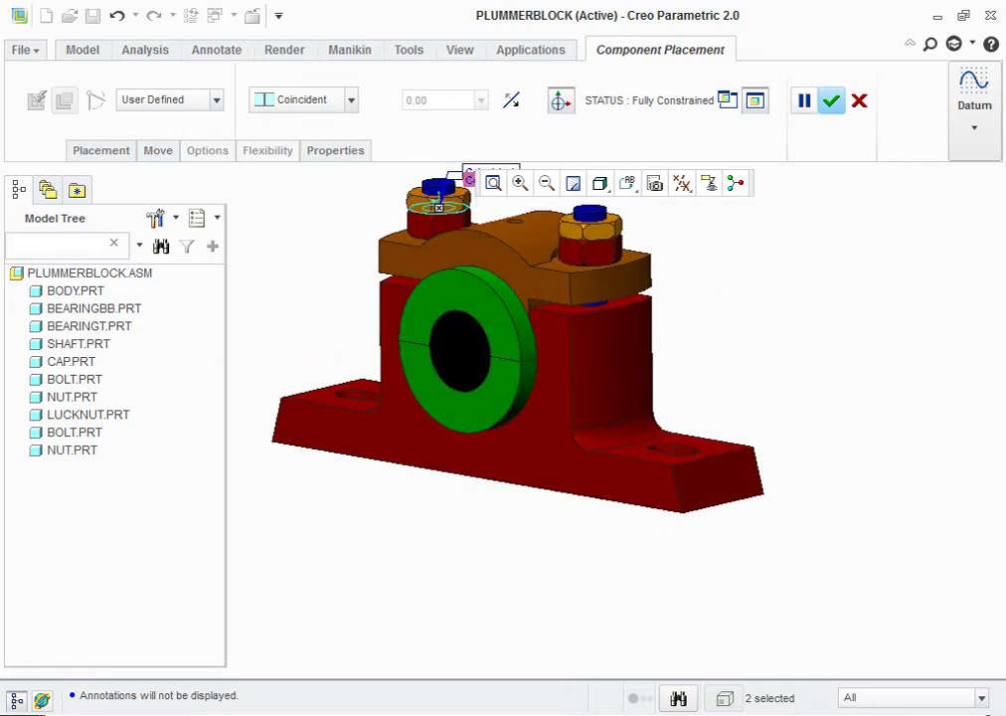
left_click(831, 101)
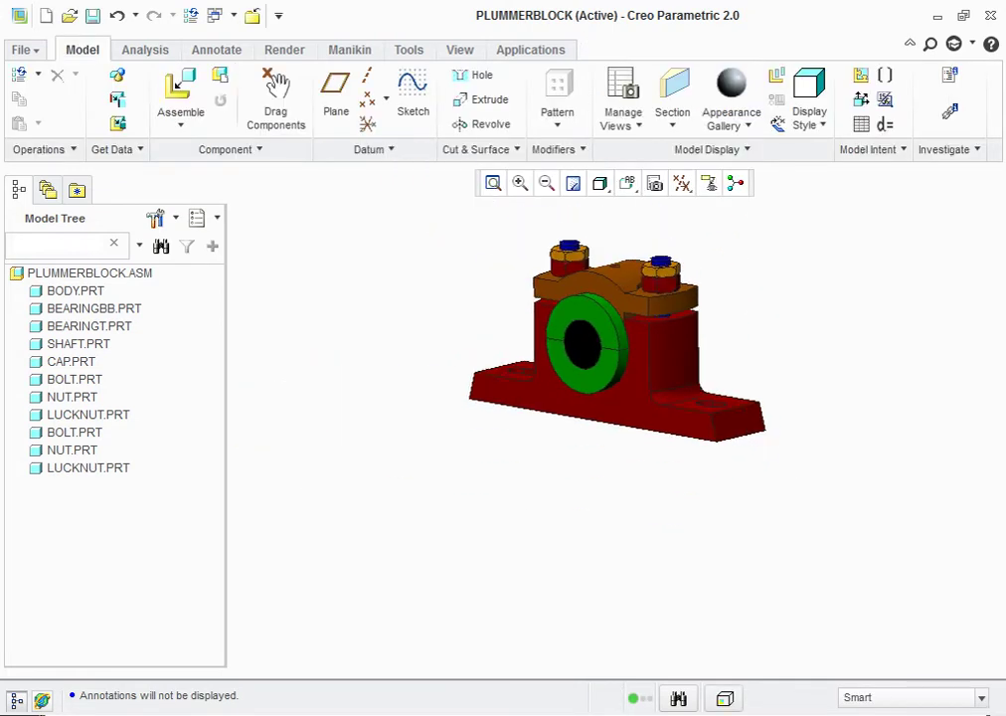
scroll(689, 229, "down", 2)
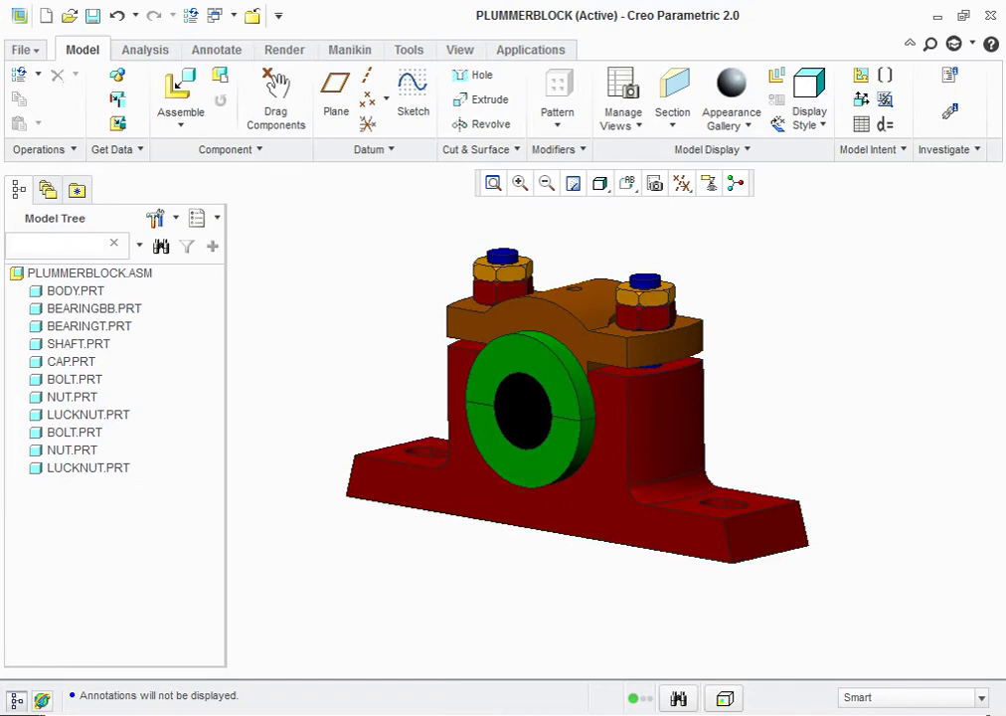
middle_click_drag(730, 353, 557, 328)
Open the shaft.prt part file.
left_click(68, 15)
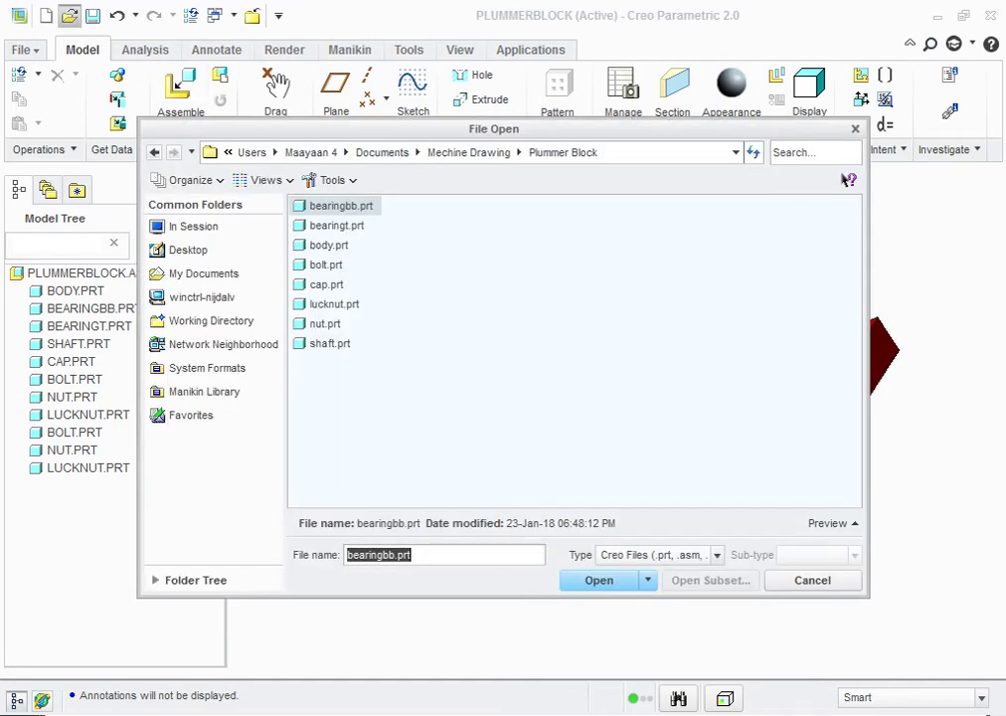
left_click(329, 343)
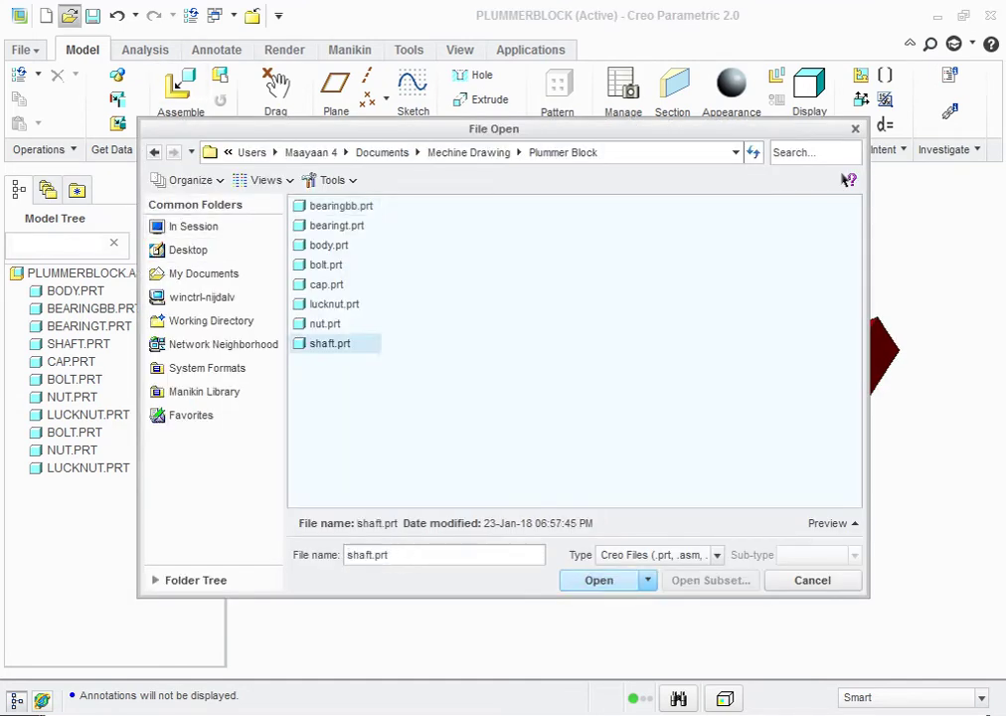
left_click(599, 580)
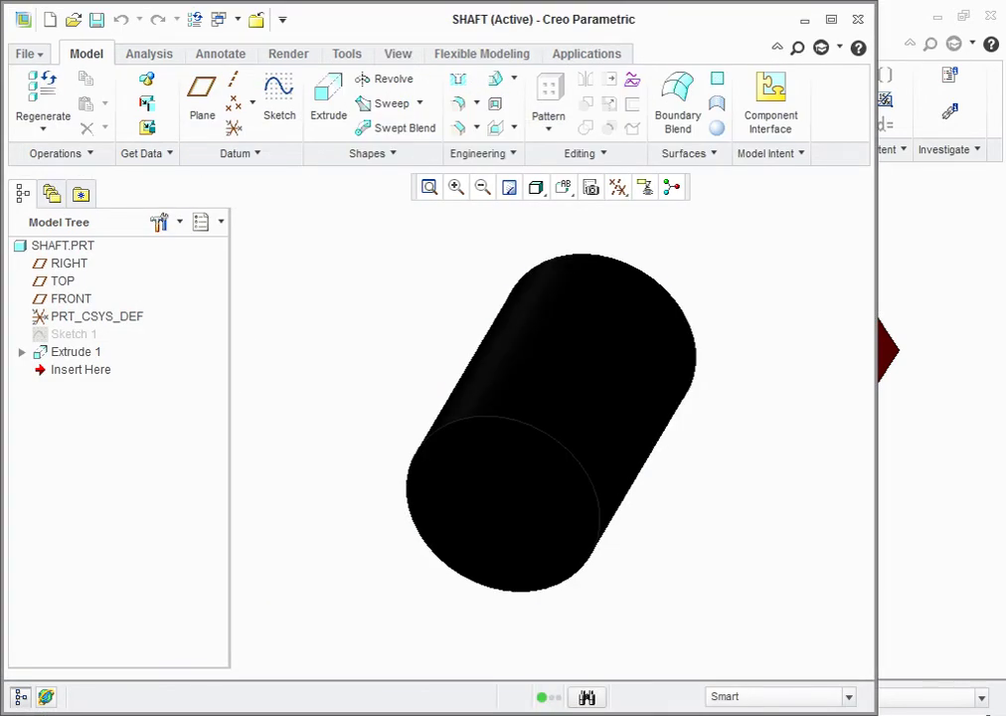
Redefine Extrude 1's depth from 40 to 70 and save the shaft part.
right_click(76, 352)
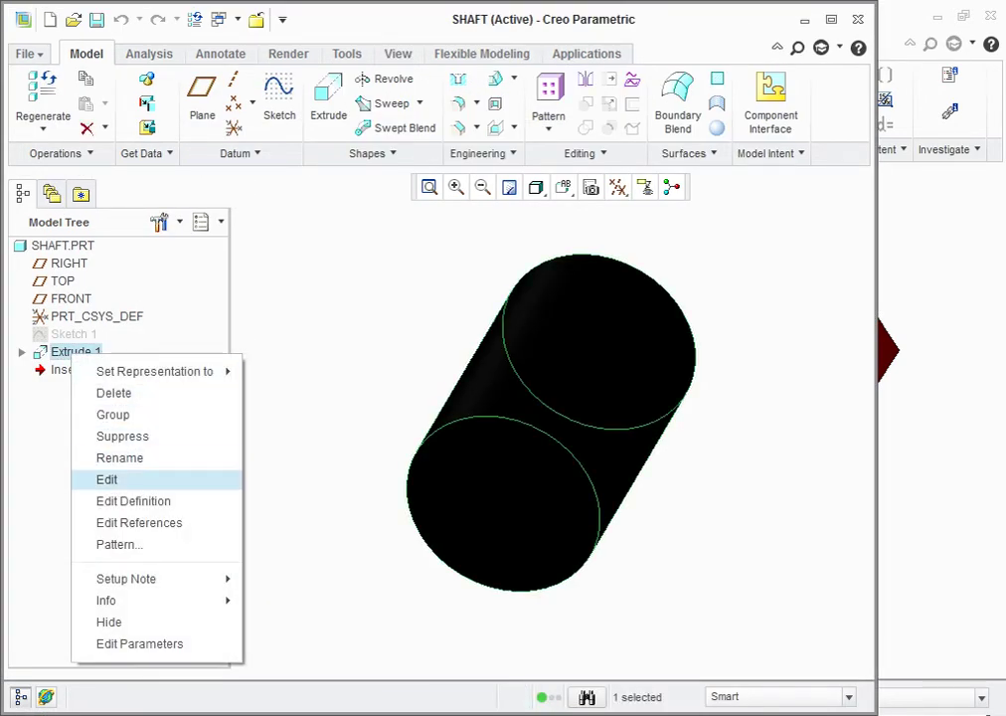
left_click(129, 501)
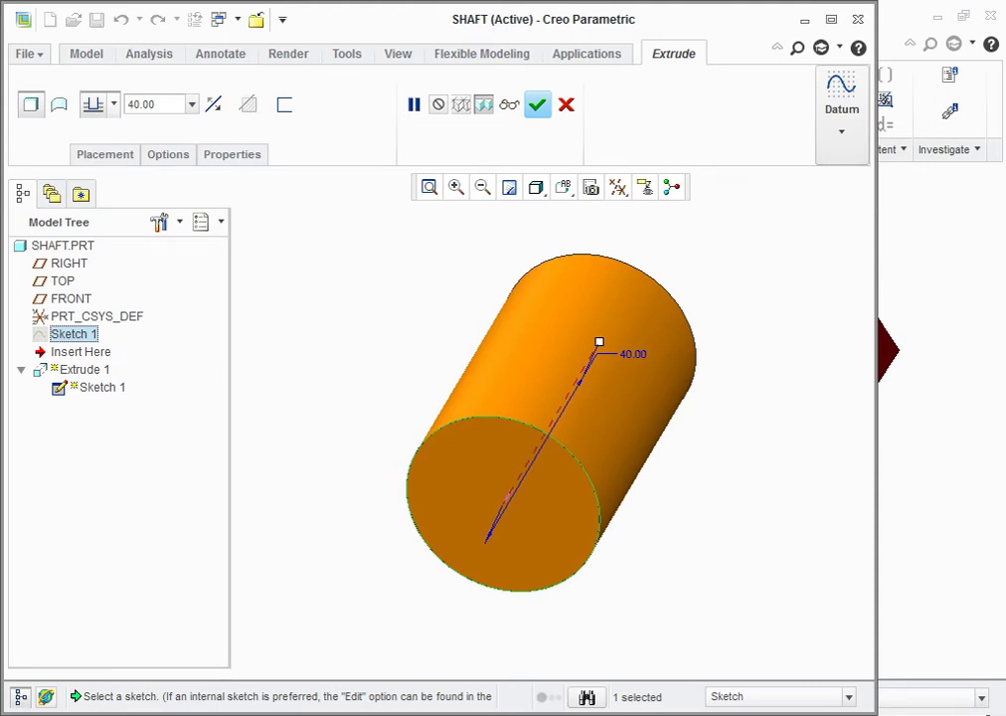
left_click(140, 104)
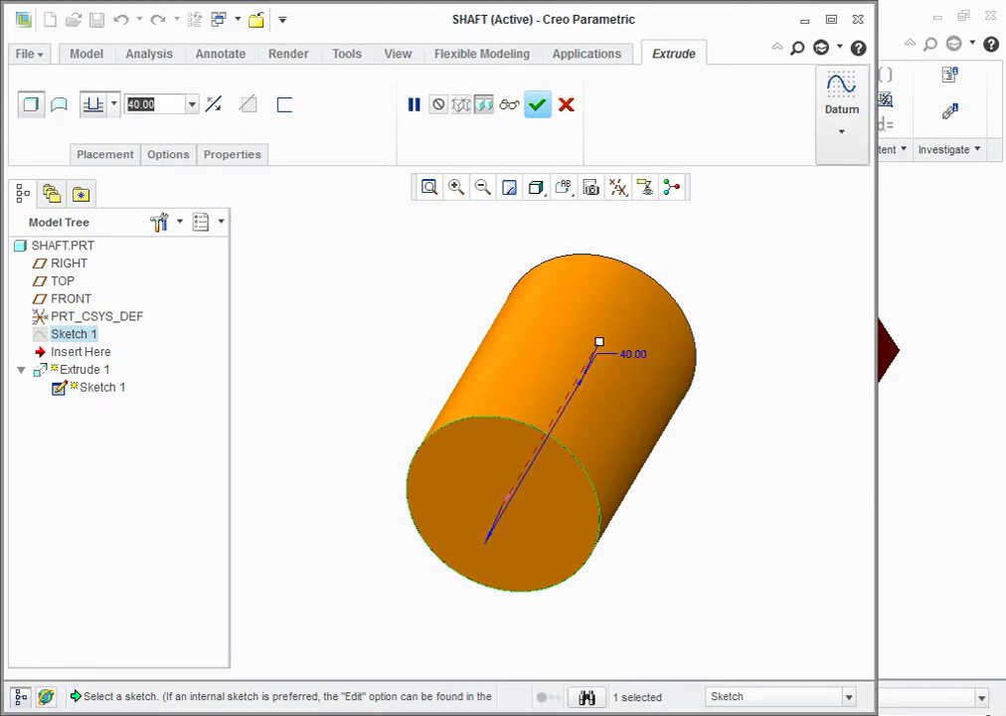
type("70")
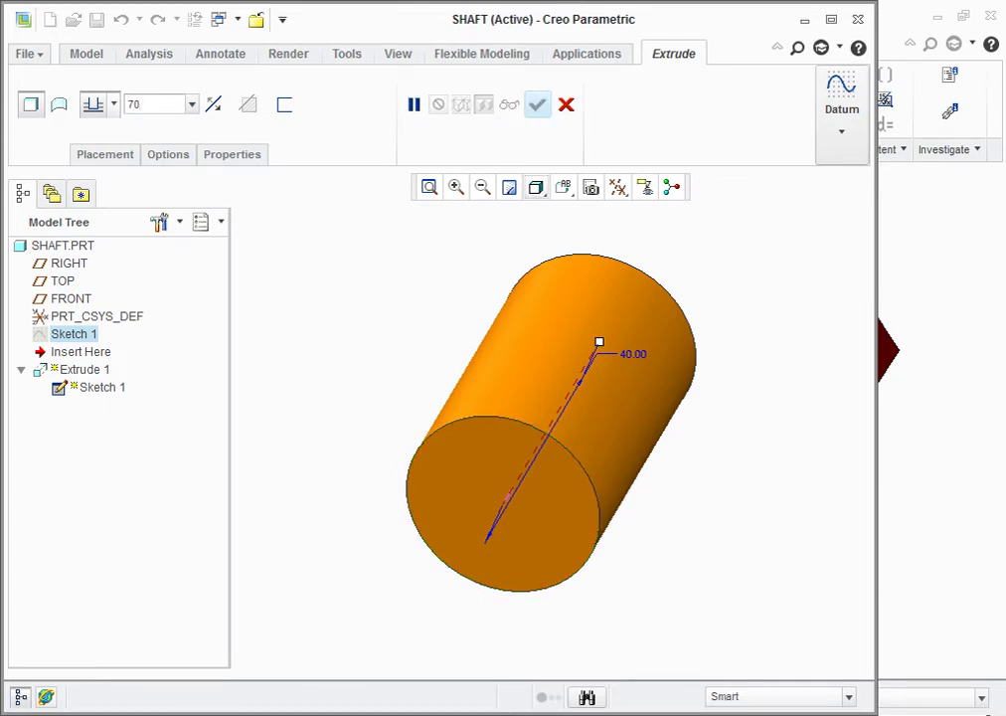
key("Return")
left_click(537, 104)
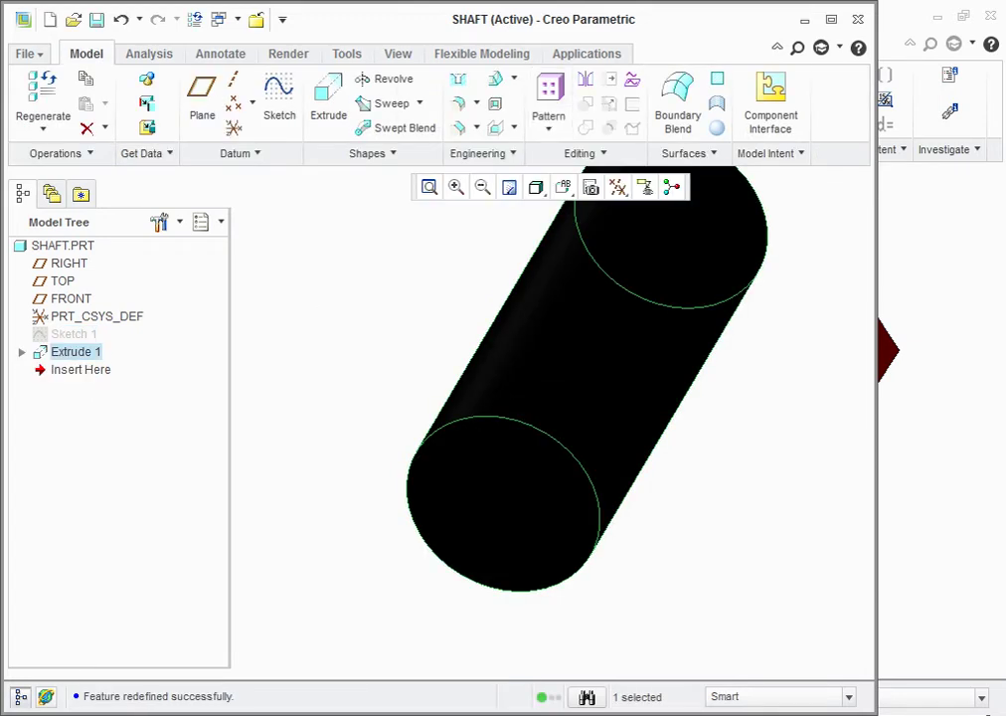
key("ctrl+s")
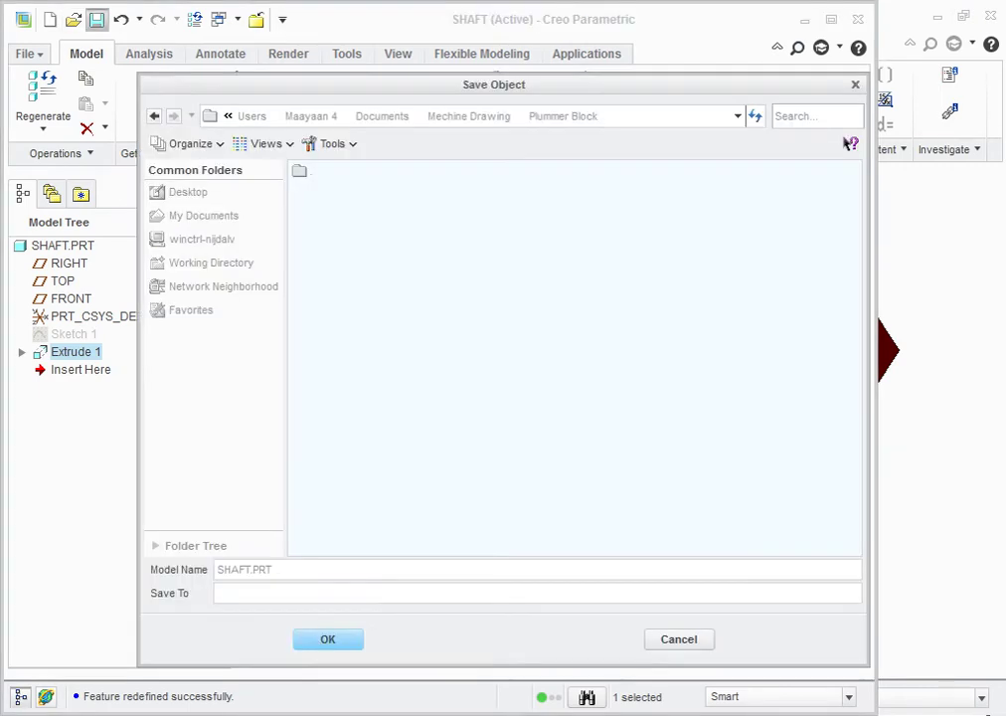
key("Return")
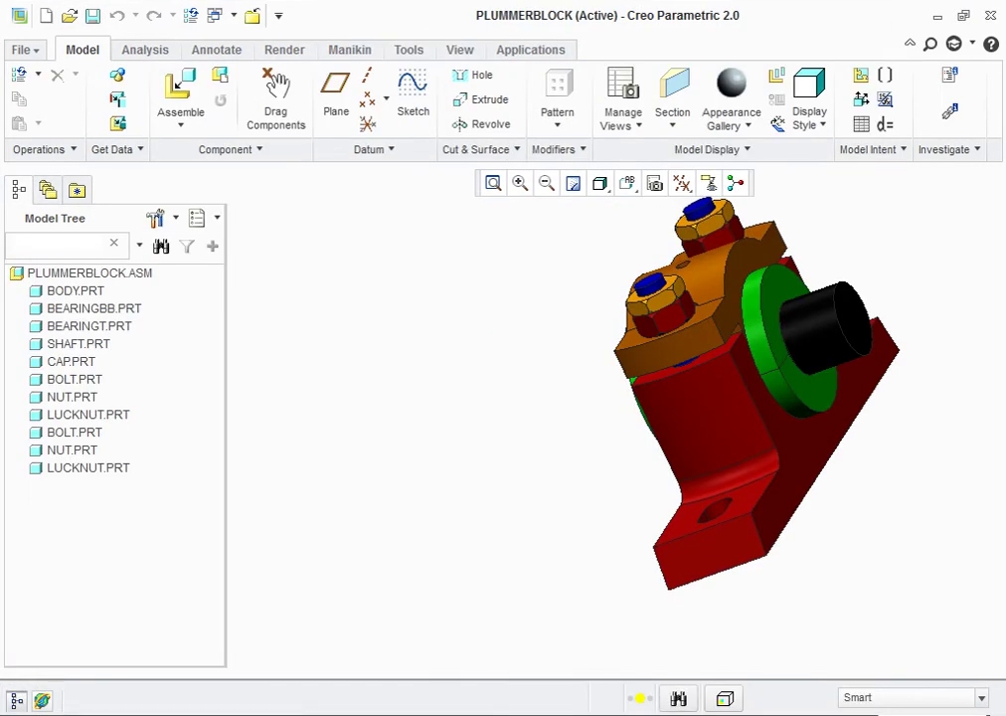
Orbit, reset and zoom the PLUMMERBLOCK assembly to inspect the longer shaft protruding from the bearing.
mouse_move(696, 397)
middle_mouse_down()
mouse_move(646, 458)
mouse_move(527, 445)
mouse_move(477, 368)
mouse_move(348, 383)
middle_mouse_up()
middle_click_drag(478, 384, 475, 384)
key("ctrl+d")
middle_click_drag(801, 378, 802, 384)
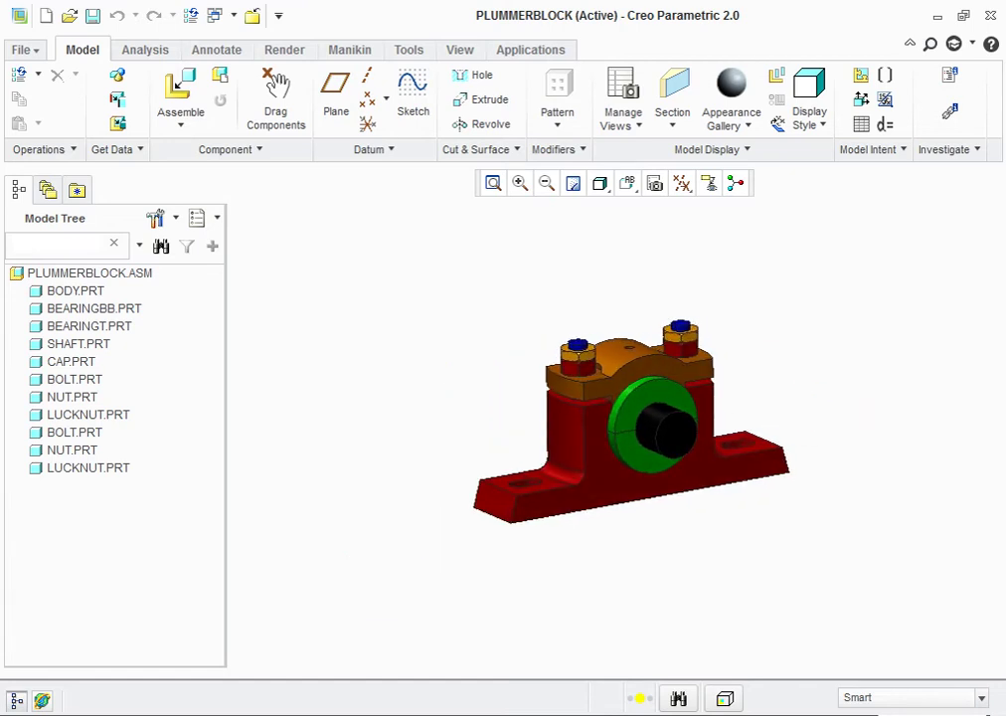
scroll(796, 381, "down", 2)
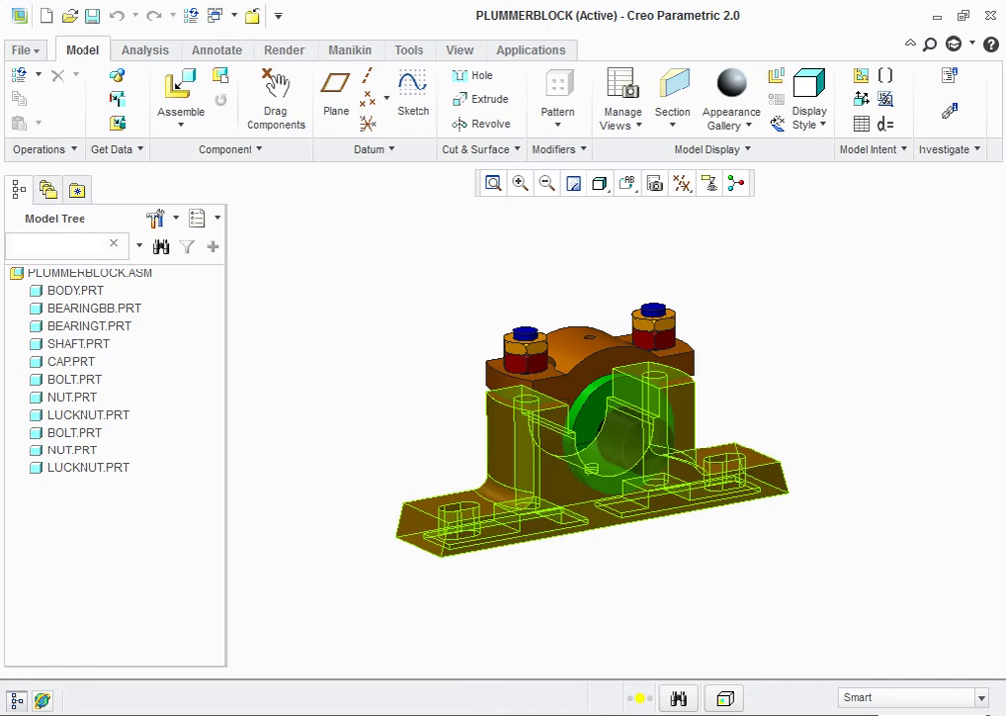
scroll(801, 348, "down", 2)
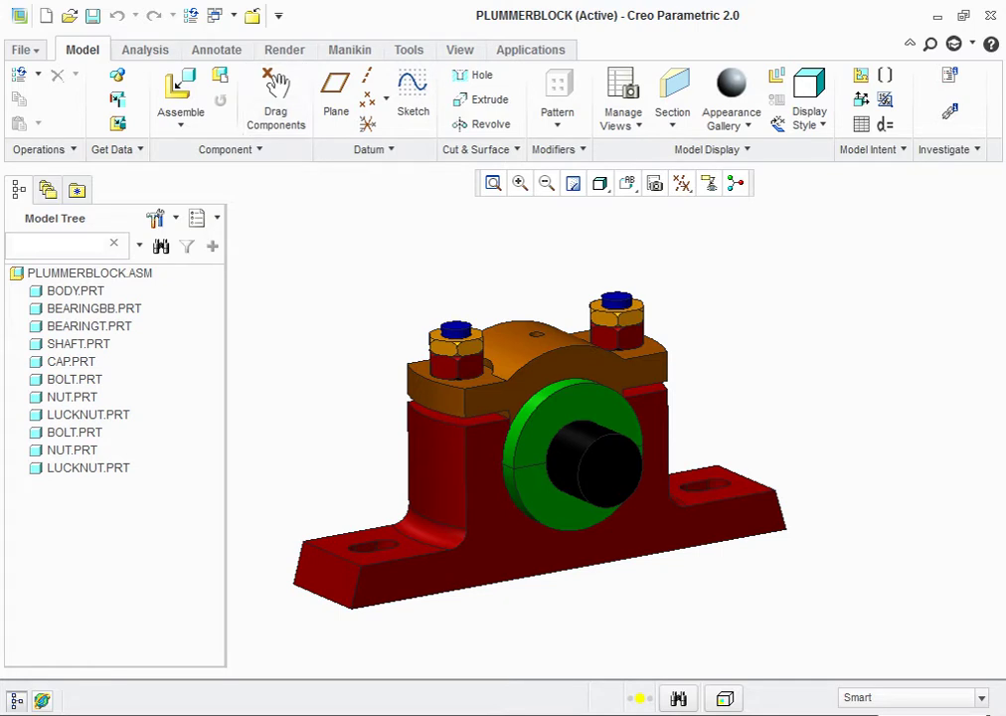
left_click(284, 50)
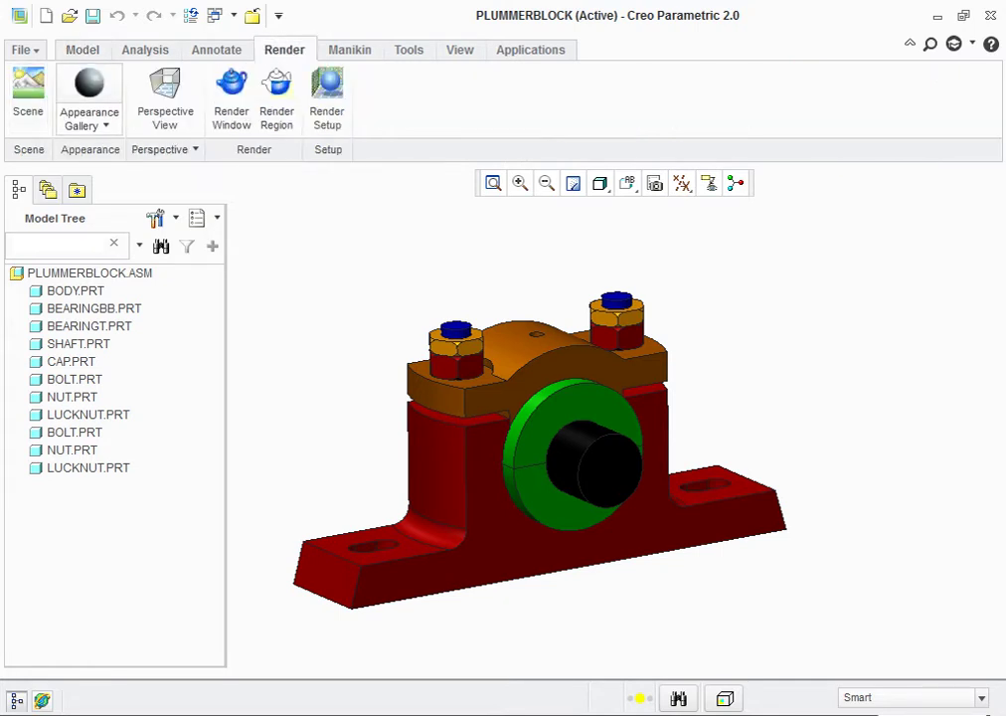
Apply the white adv-paint-spray appearance from the Photolux Paint library to the shaft.
left_click(89, 100)
left_click(268, 409)
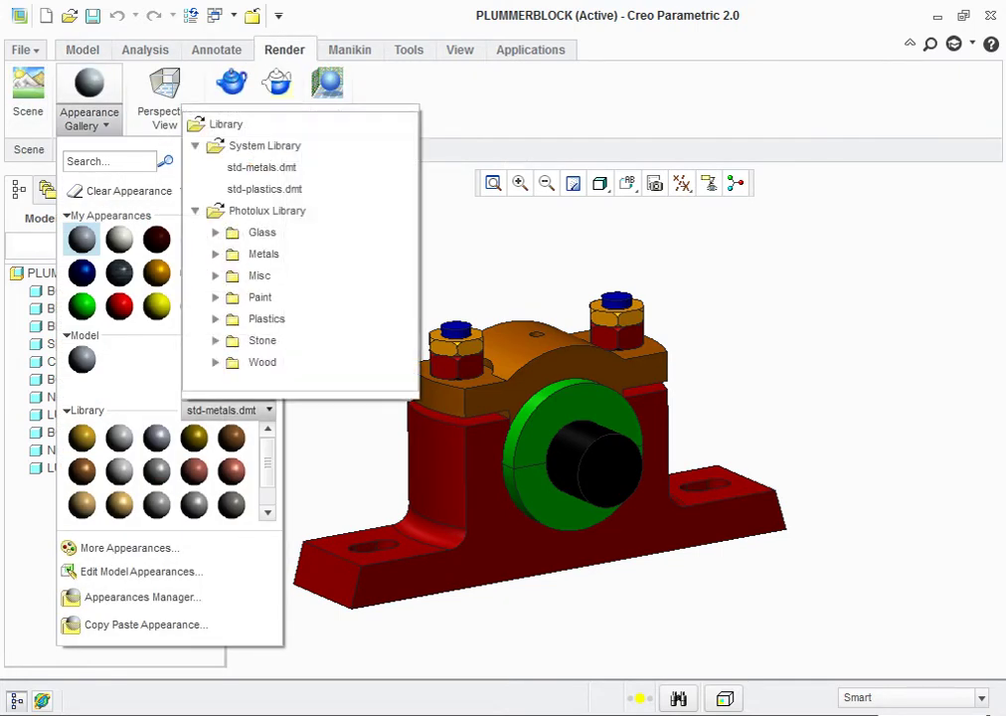
left_click(215, 297)
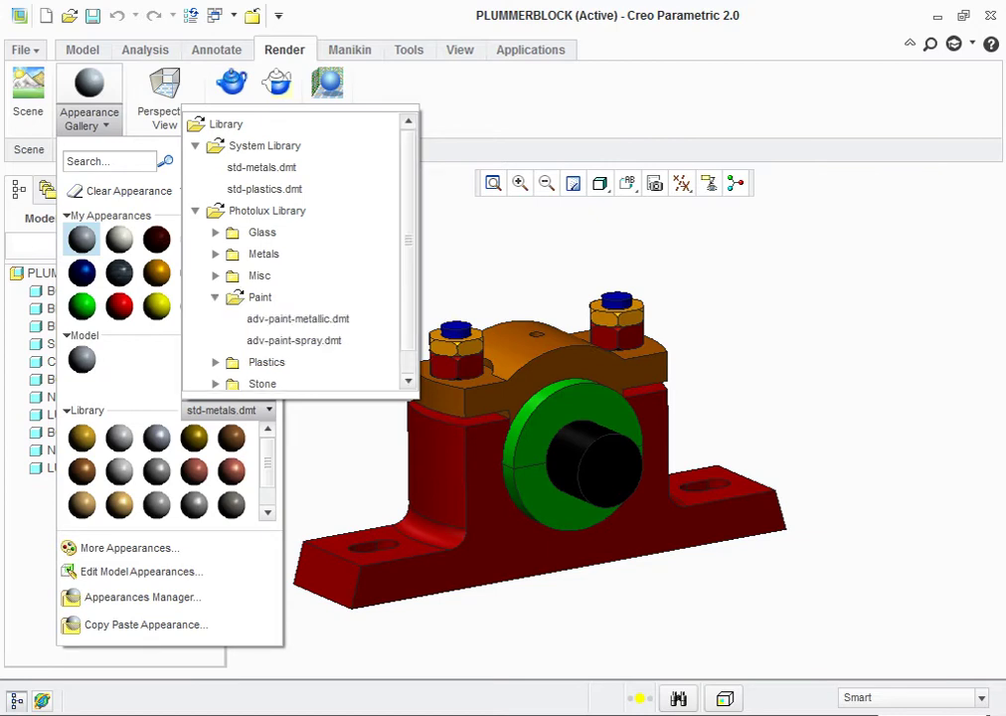
left_click(293, 340)
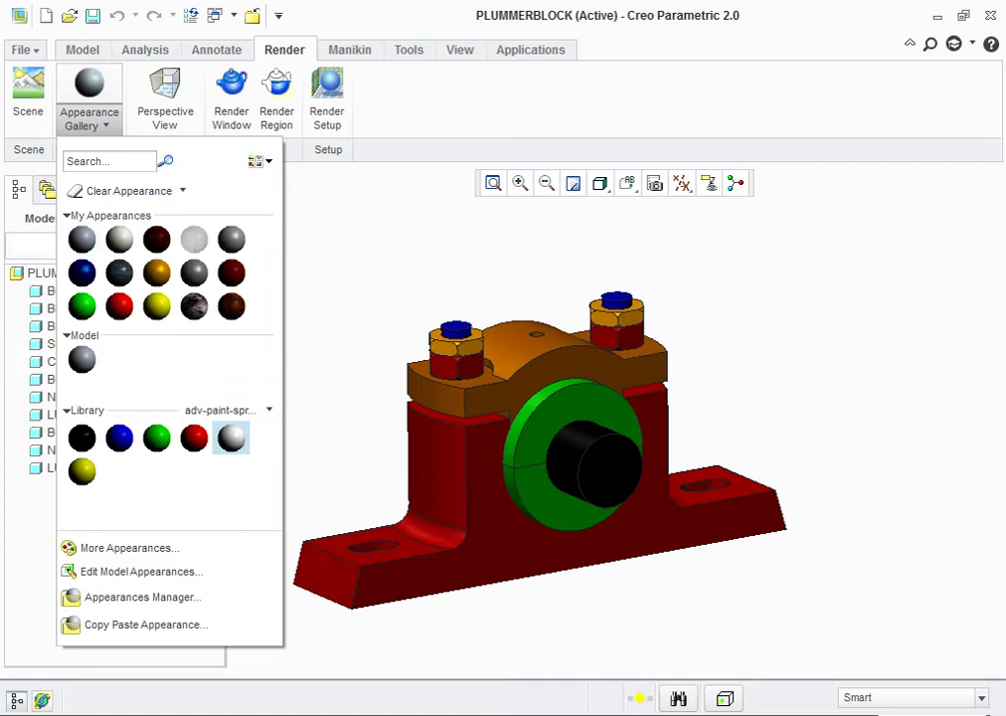
left_click(231, 437)
left_click(493, 427)
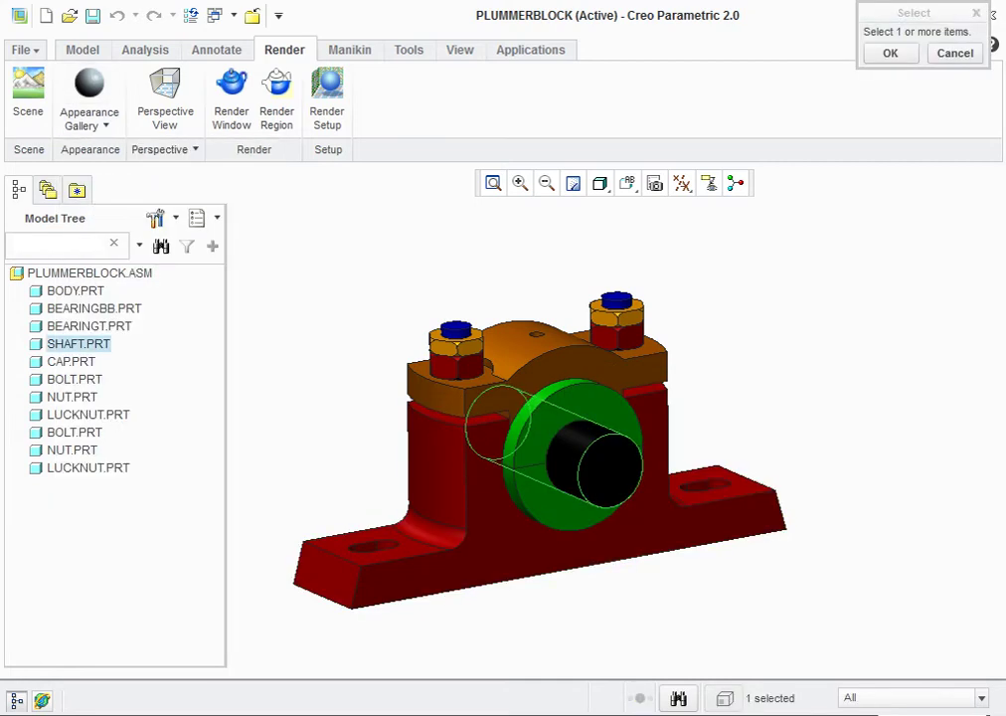
left_click(890, 53)
Orient the painted assembly to a tilted isometric front view and render it.
middle_click_drag(330, 371, 330, 371)
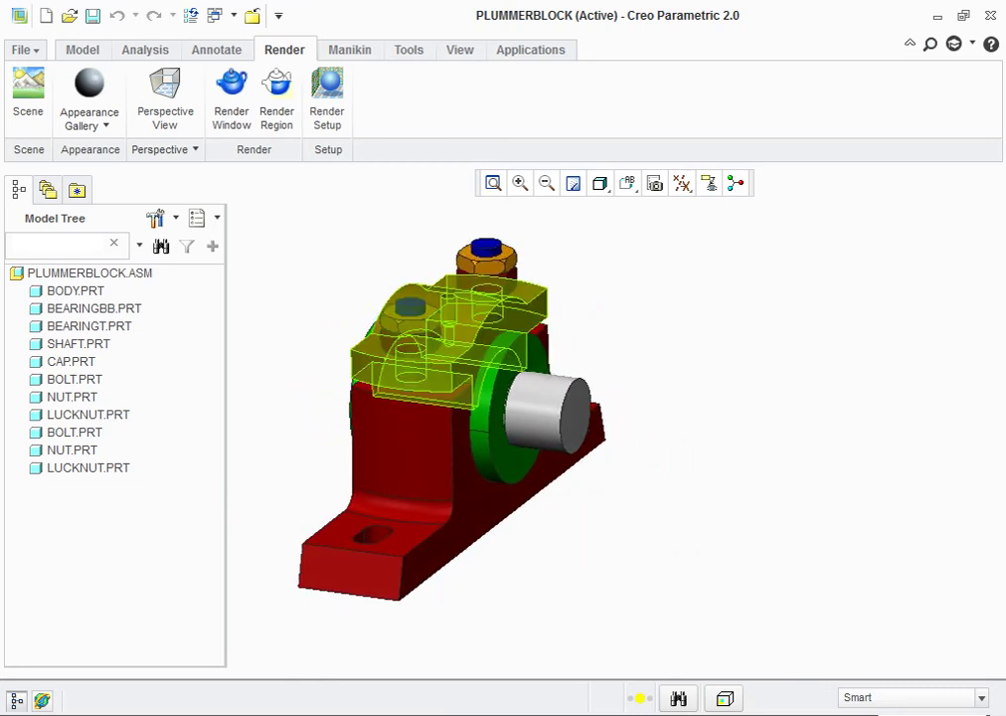
scroll(398, 328, "up", 2)
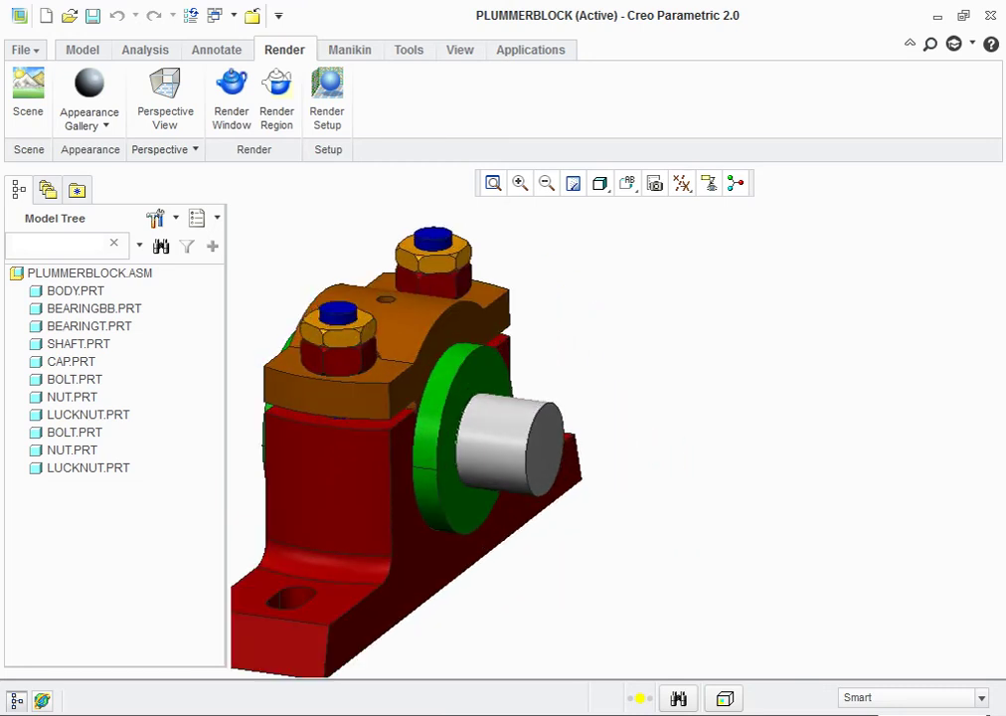
scroll(416, 451, "down", 2)
middle_click_drag(696, 293, 694, 292)
left_click(628, 183)
left_click(646, 282)
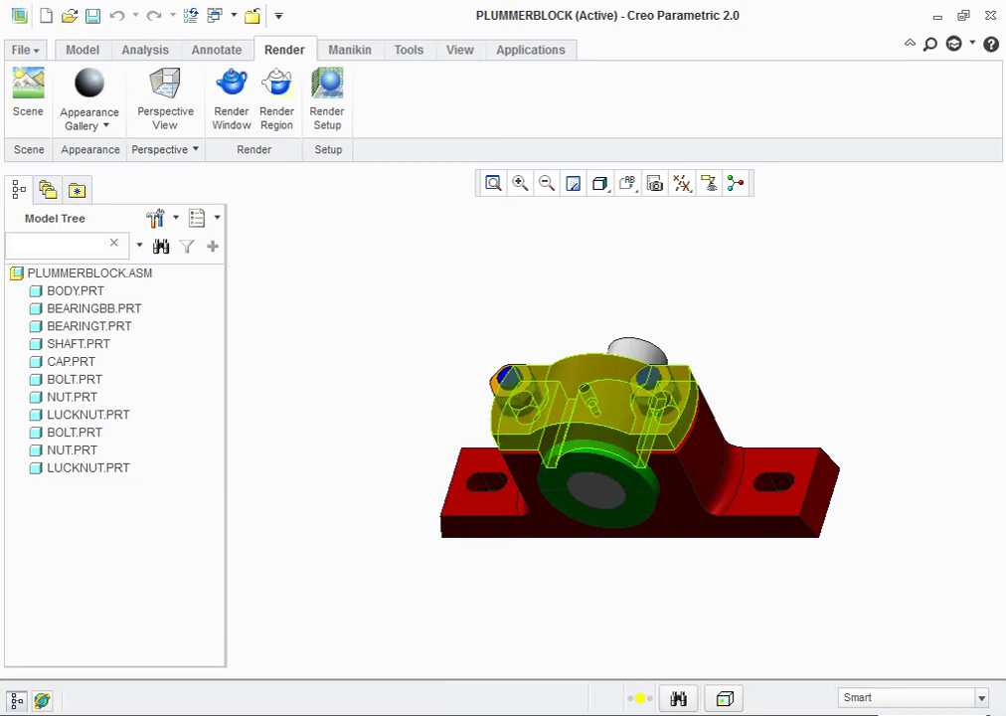
mouse_move(597, 393)
middle_mouse_down()
mouse_move(557, 467)
mouse_move(552, 417)
mouse_move(571, 338)
middle_mouse_up()
middle_click_drag(637, 355, 612, 396)
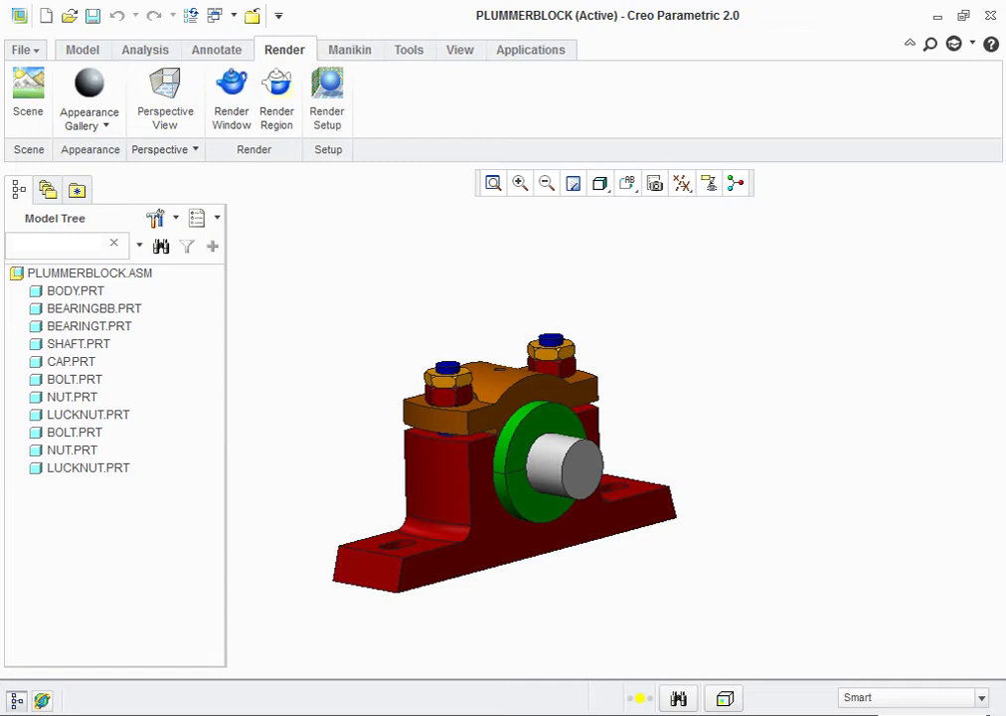
scroll(353, 522, "down", 2)
scroll(353, 522, "up", 2)
scroll(353, 523, "up", 2)
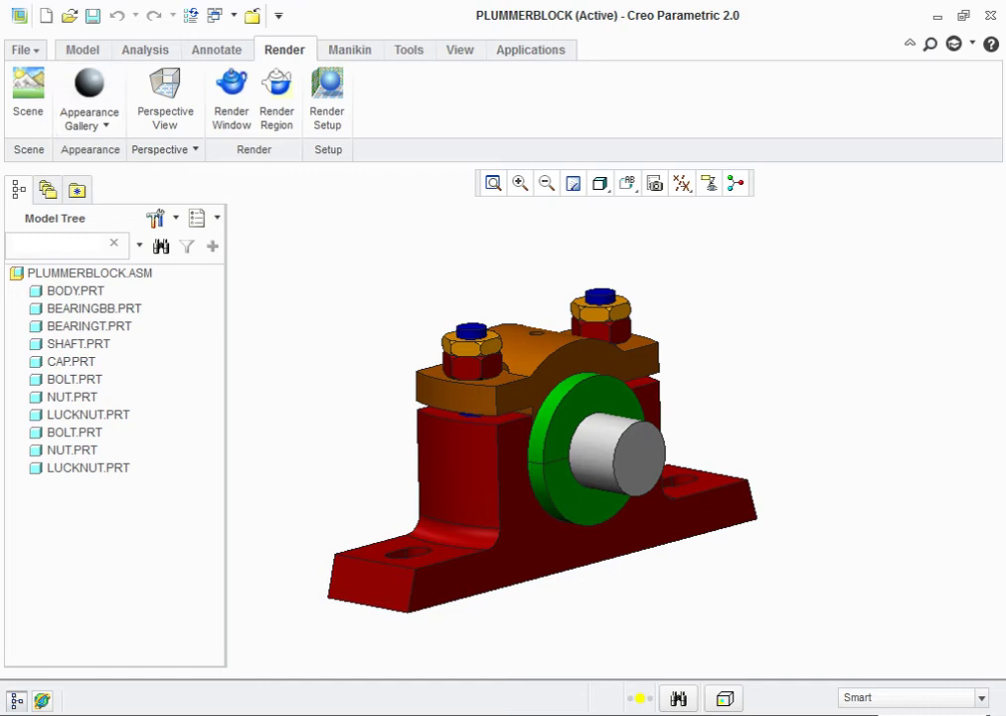
left_click(231, 97)
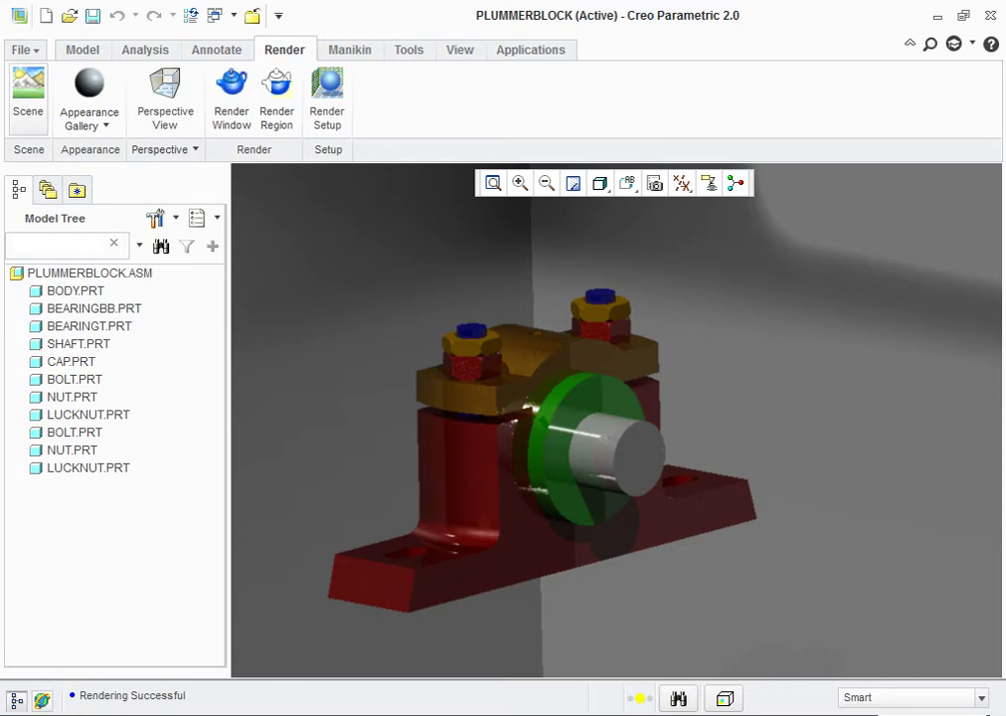
Save a copy of the rendered image as a JPEG named plummerblock.
left_click(24, 50)
mouse_move(61, 196)
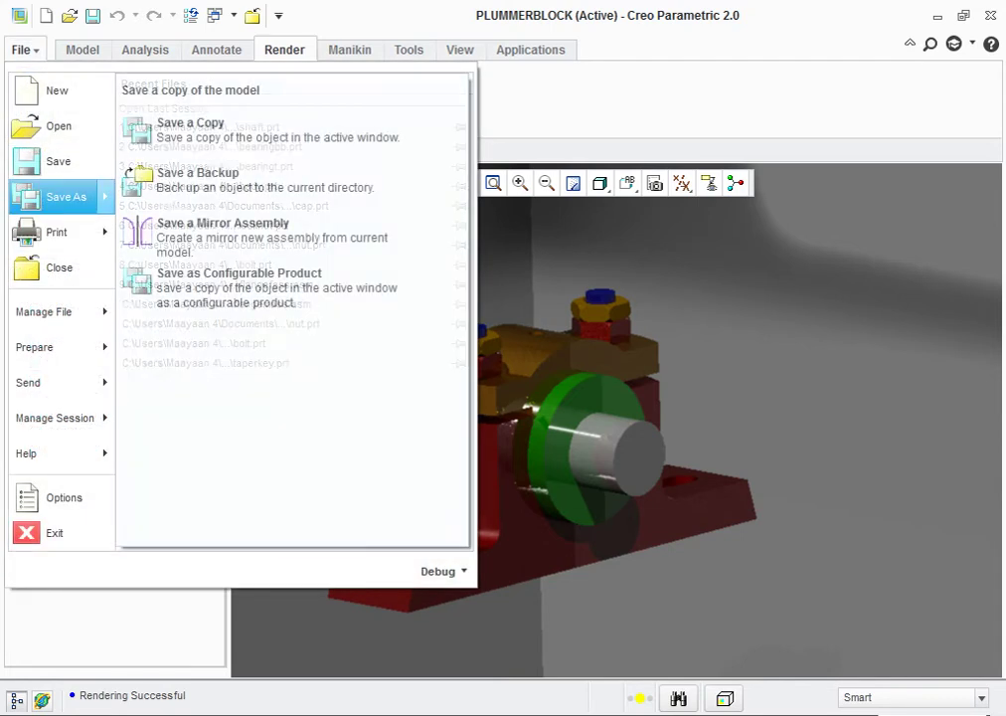
left_click(190, 127)
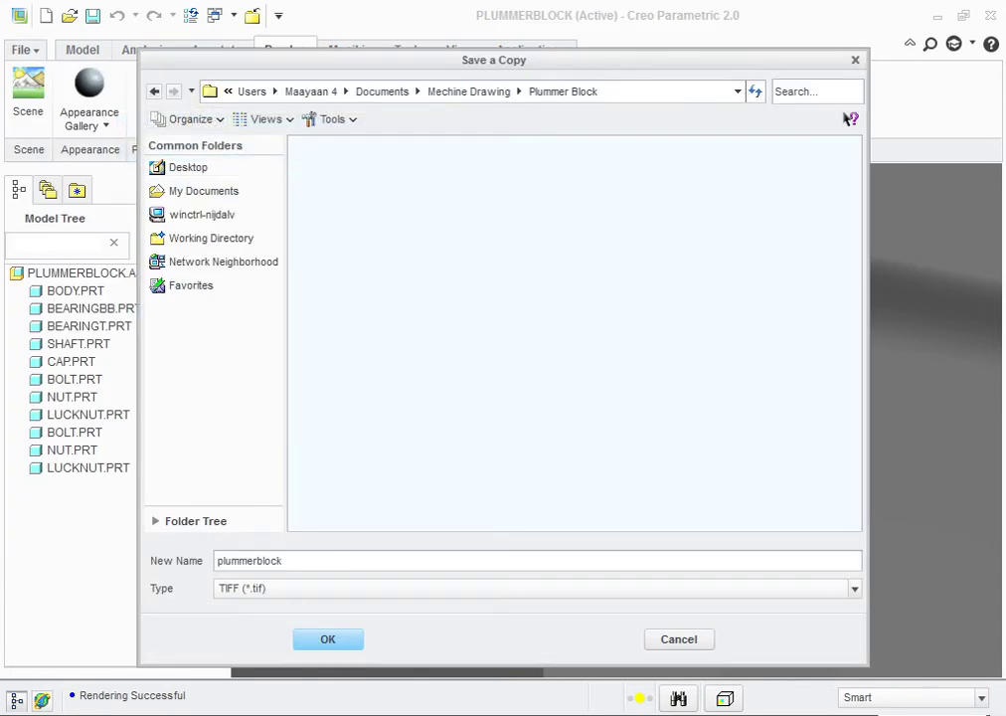
left_click(537, 588)
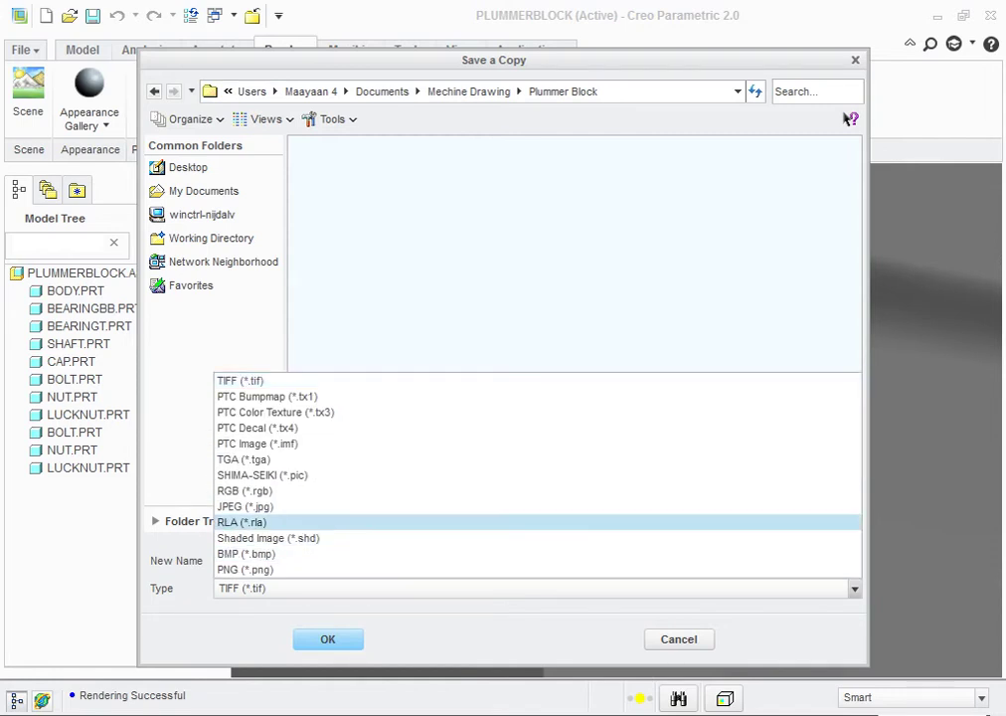
key("Up")
key("Up")
key("Up")
key("Up")
key("Down")
key("Down")
key("Down")
key("Down")
key("Down")
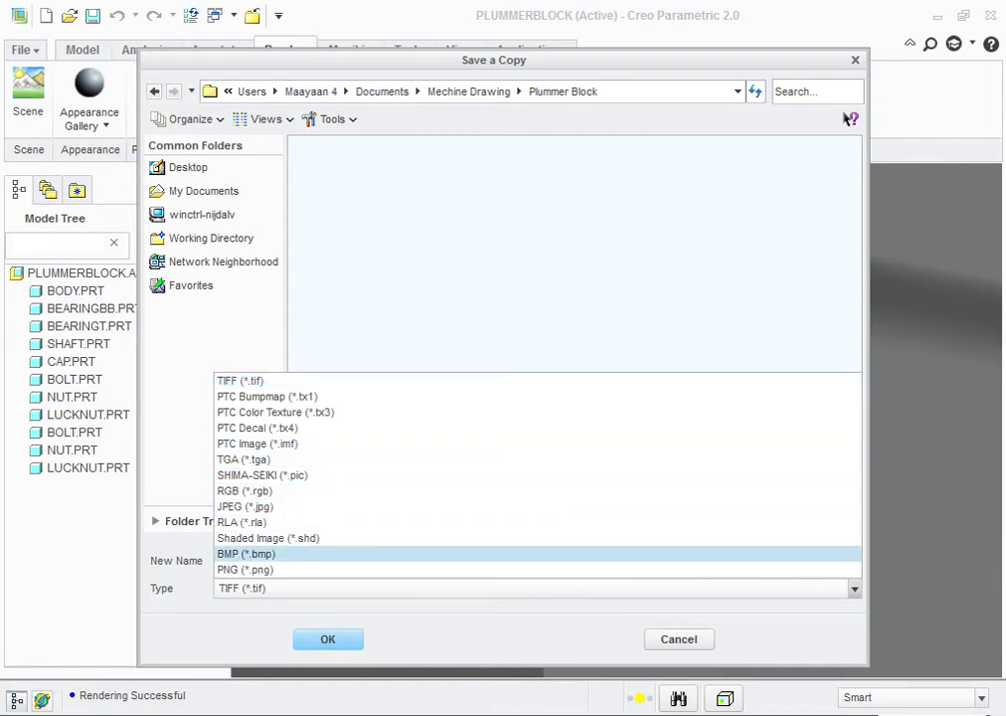
key("Down")
key("Up")
key("Up")
key("Up")
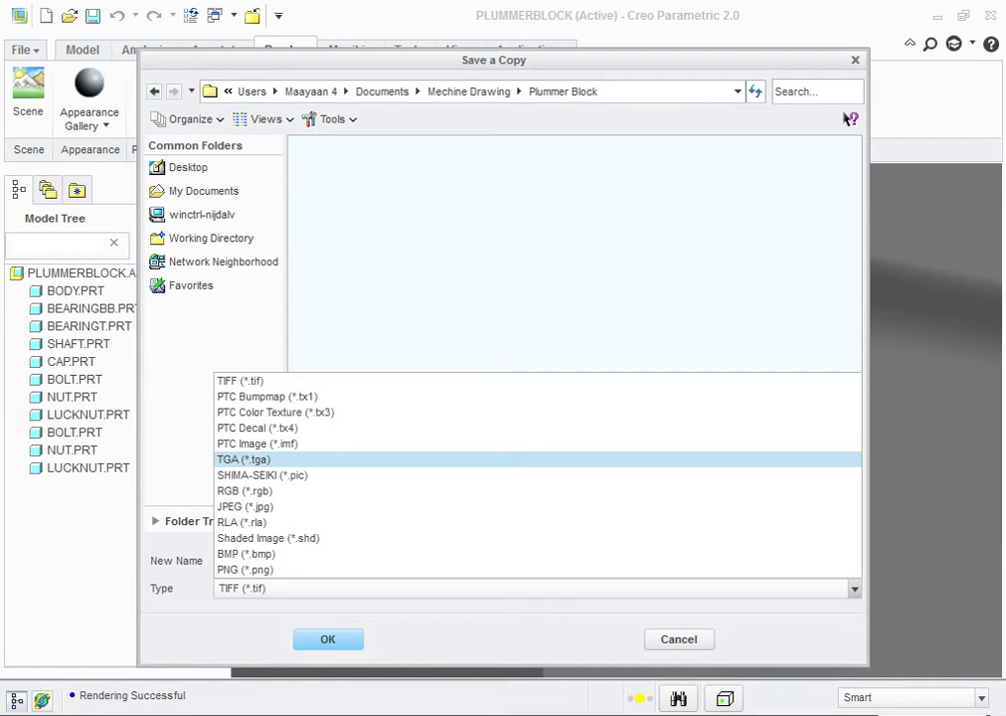
key("Down")
key("Down")
key("Down")
key("Return")
key("Return")
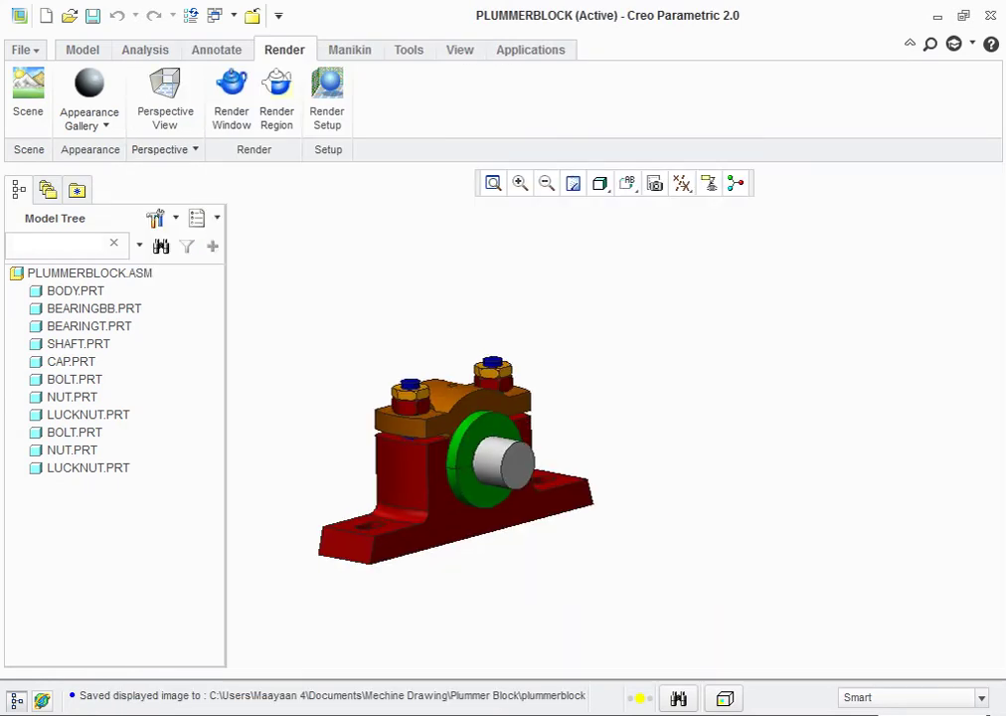
middle_click_drag(312, 524, 292, 476)
Zoom the assembly and render the current view.
scroll(298, 477, "down", 5)
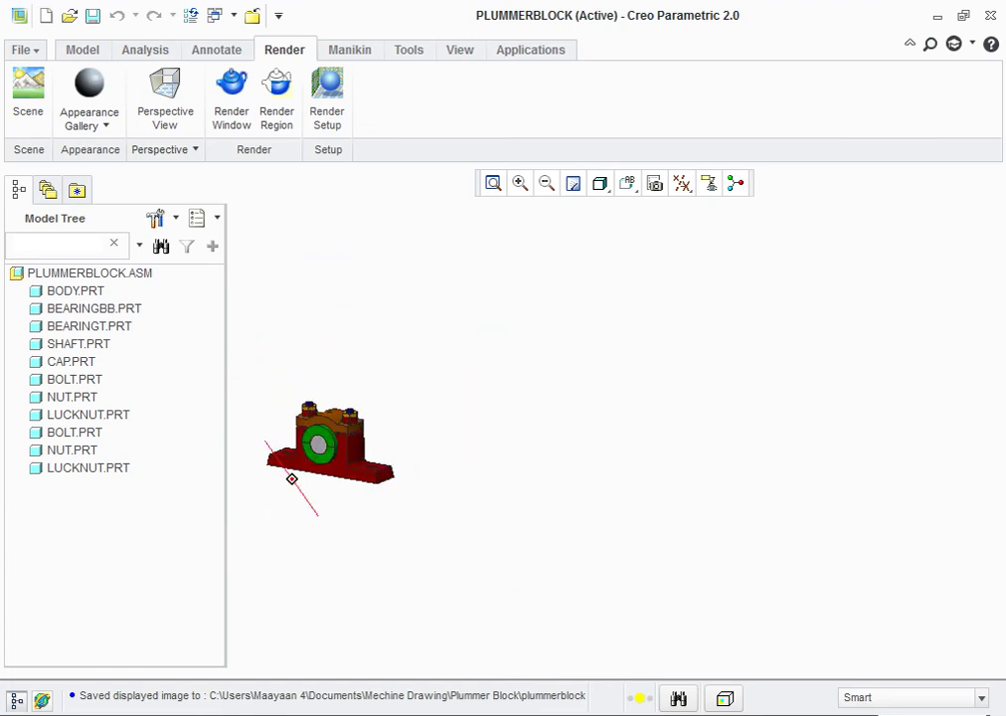
scroll(298, 477, "up", 5)
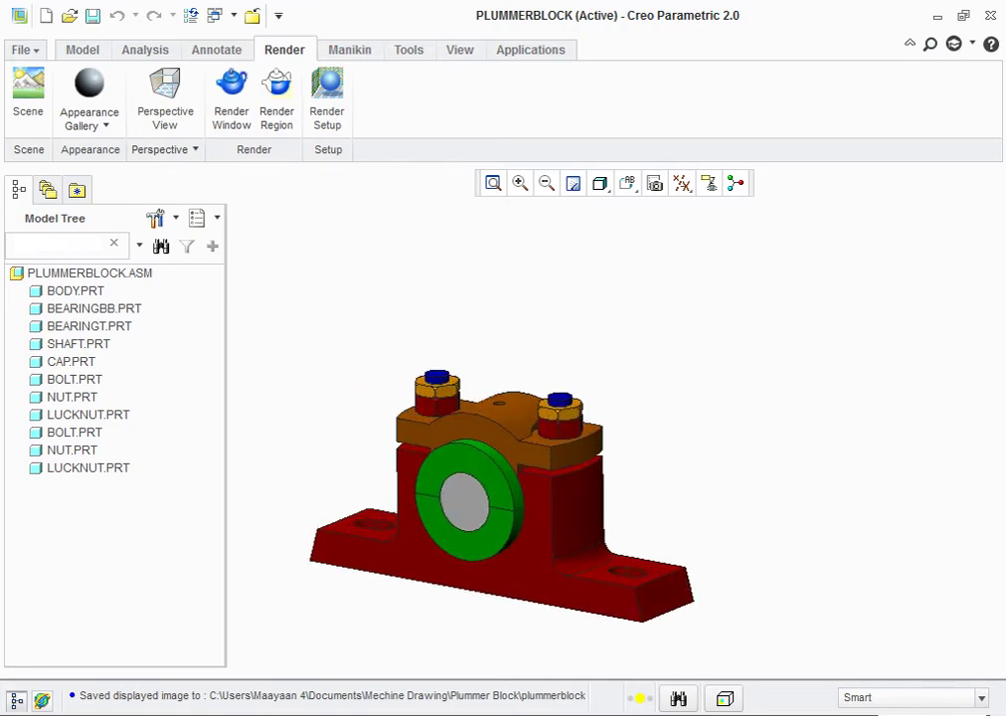
scroll(254, 428, "up", 2)
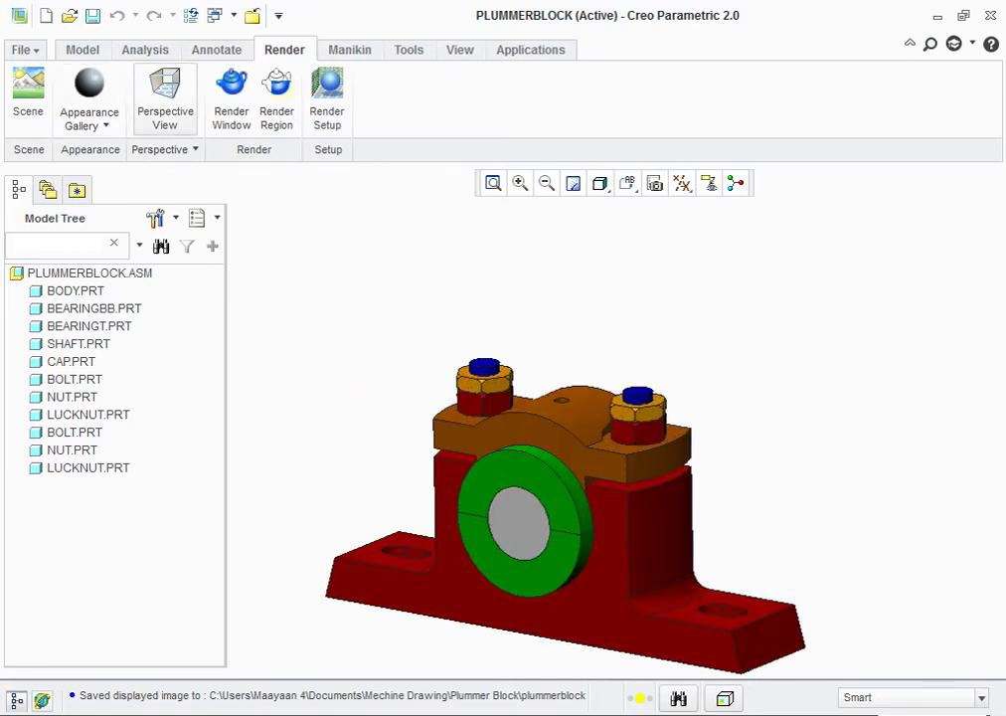
left_click(230, 95)
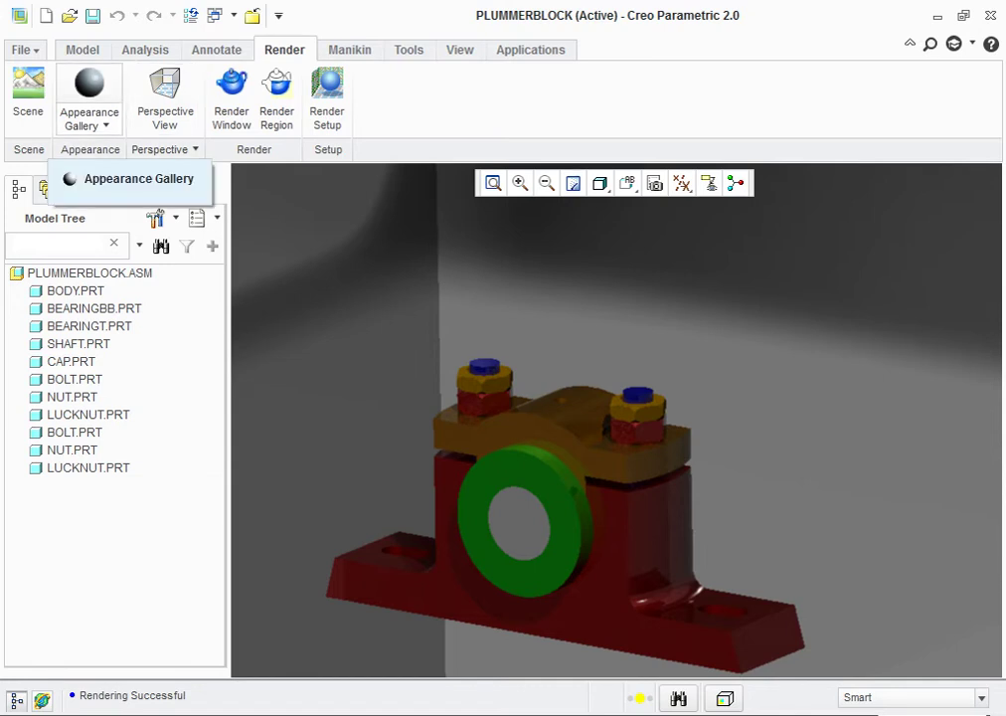
Save a copy of the rendered view as a JPEG named plummerblock1.
left_click(22, 50)
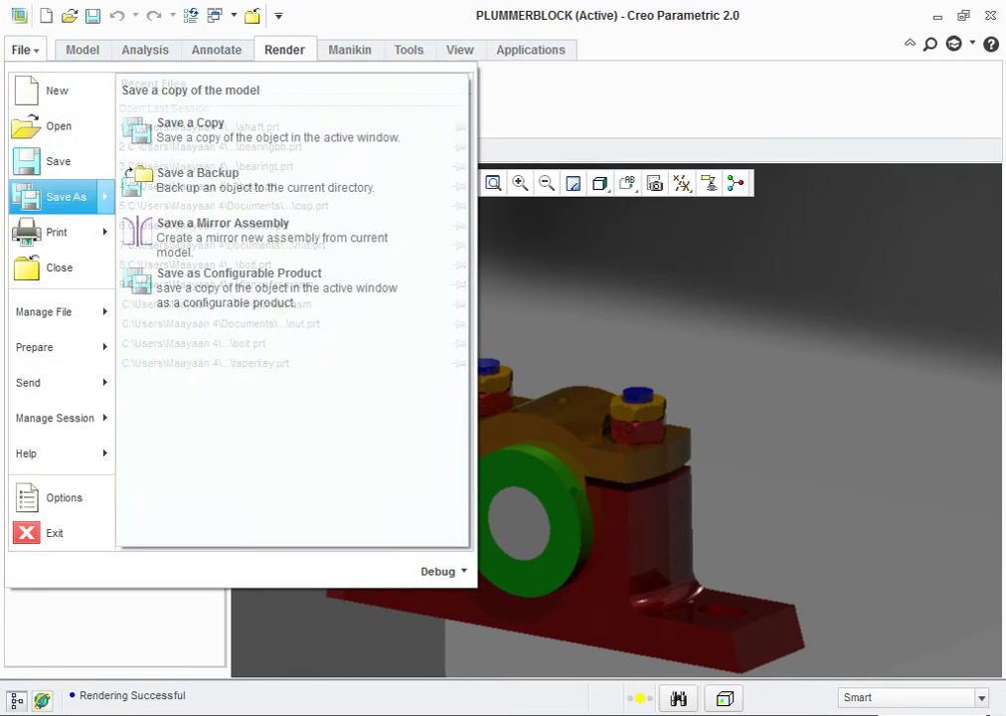
left_click(191, 123)
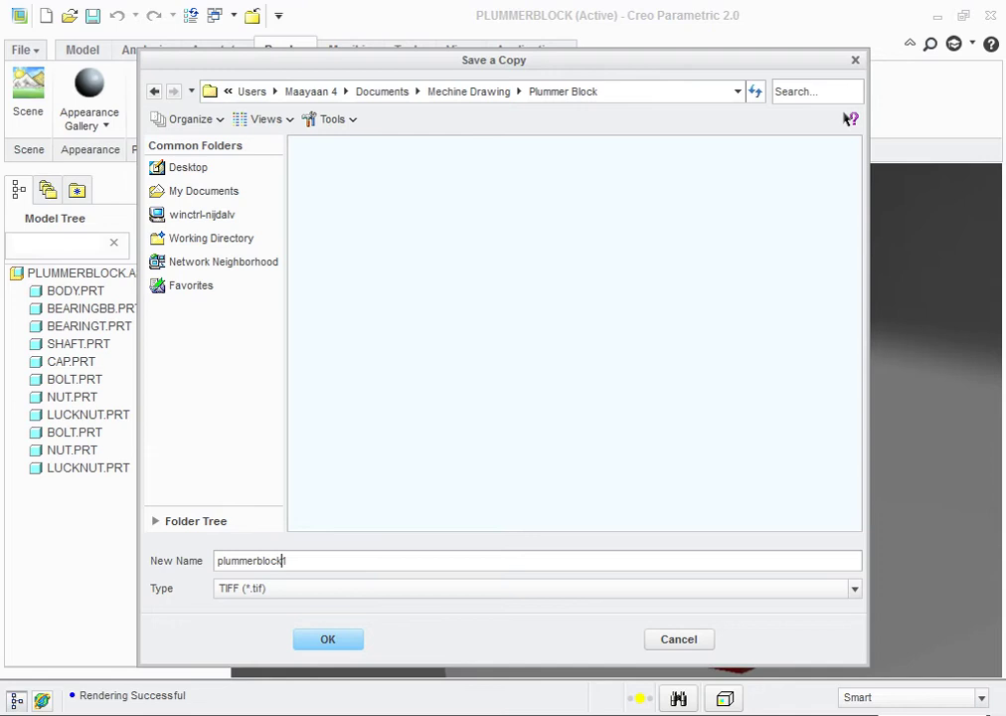
left_click(537, 588)
left_click(249, 507)
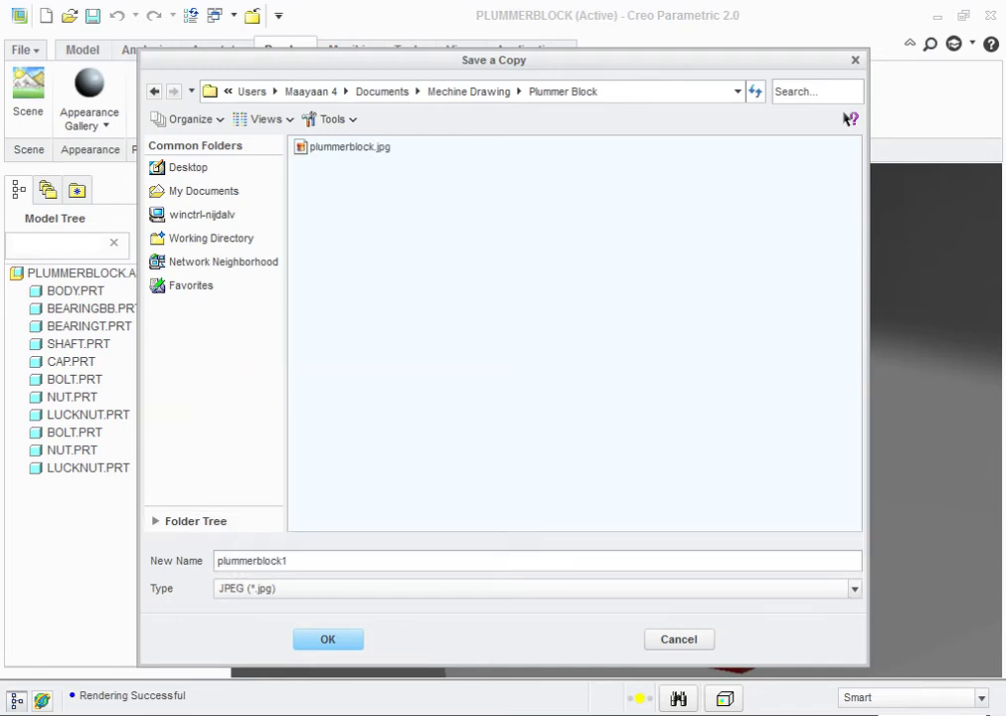
key("Return")
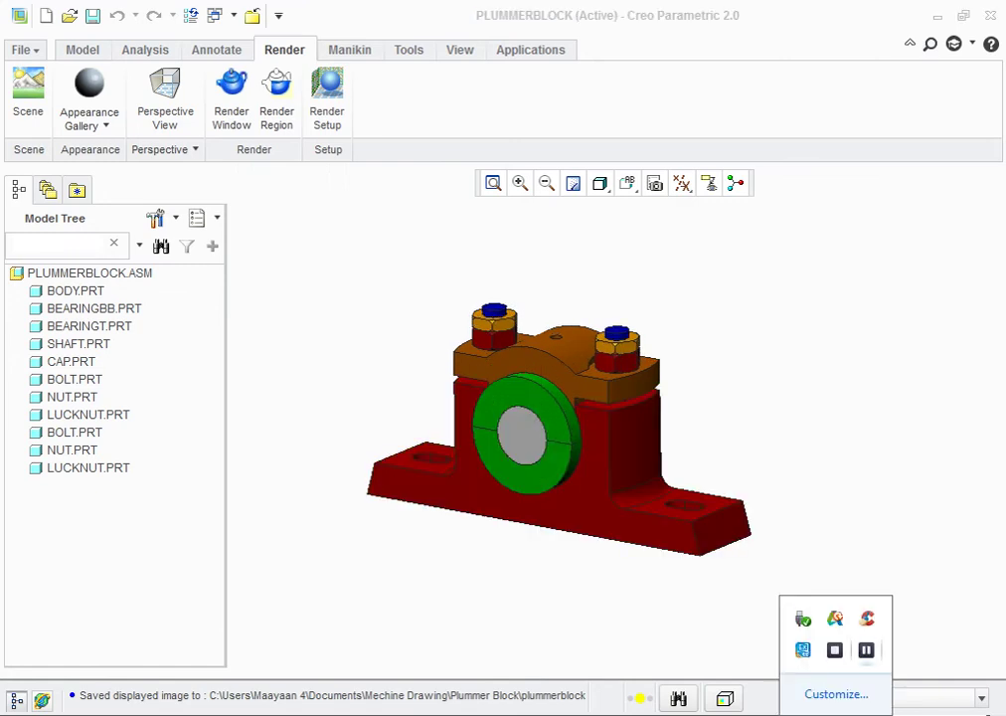
left_click(866, 649)
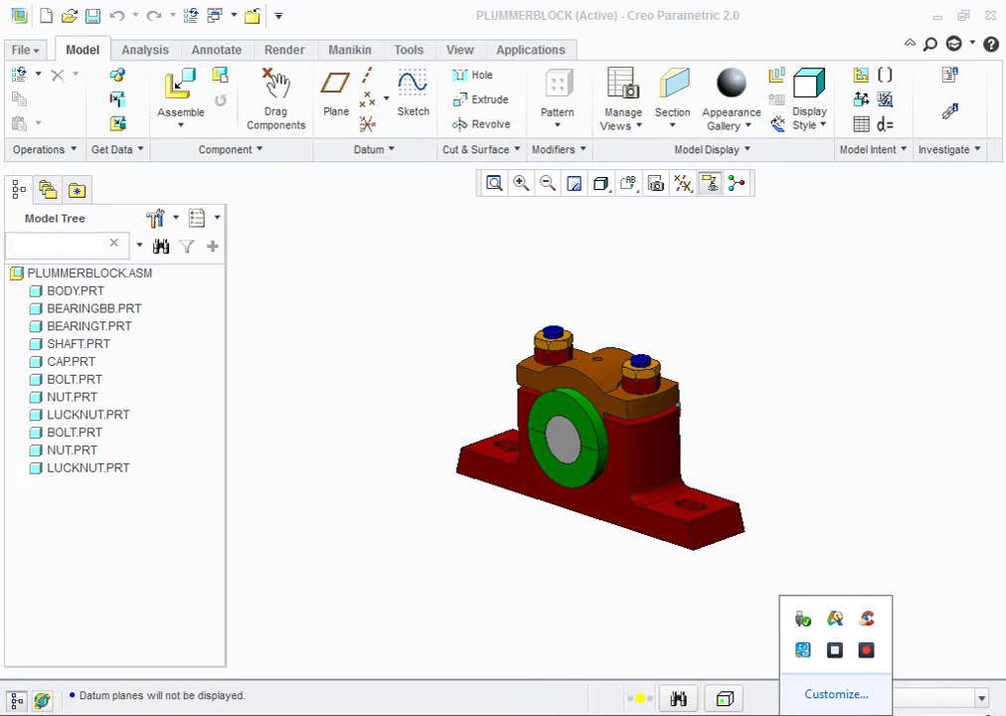
Start an X-direction section and drag its plane into the block with the 3D dragger.
scroll(614, 463, "up", 2)
scroll(613, 463, "down", 2)
scroll(614, 464, "up", 2)
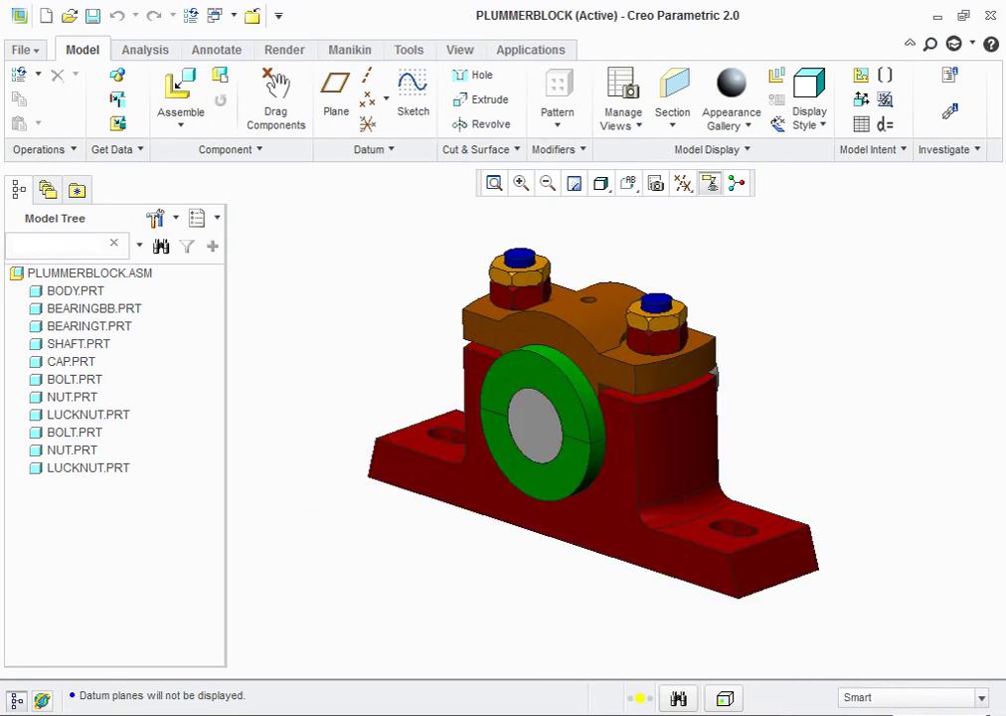
left_click(672, 118)
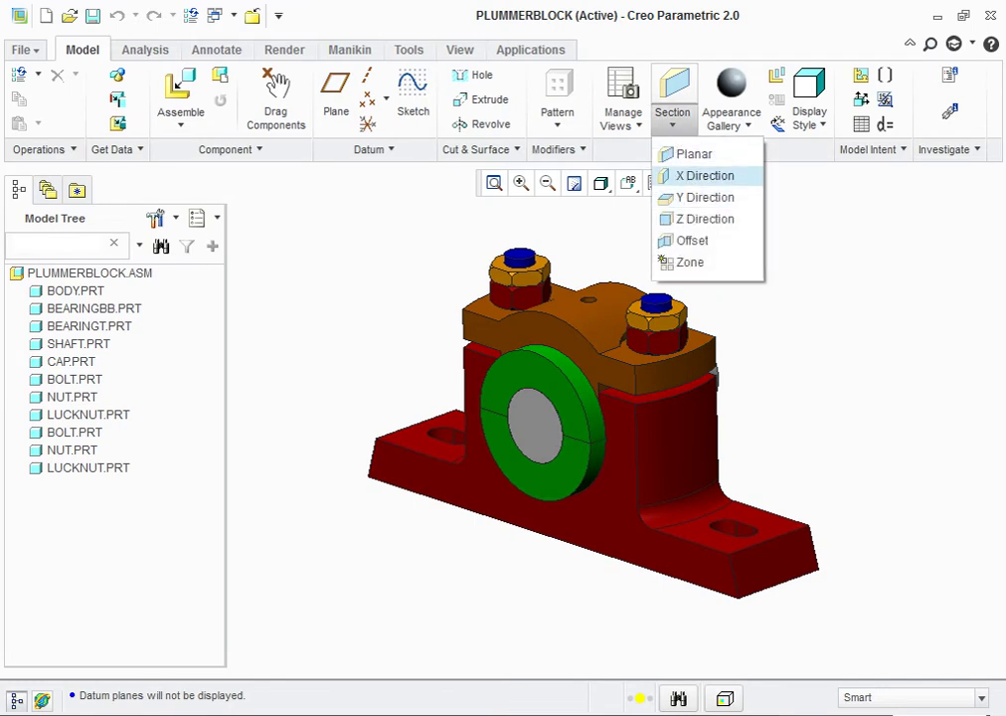
left_click(705, 175)
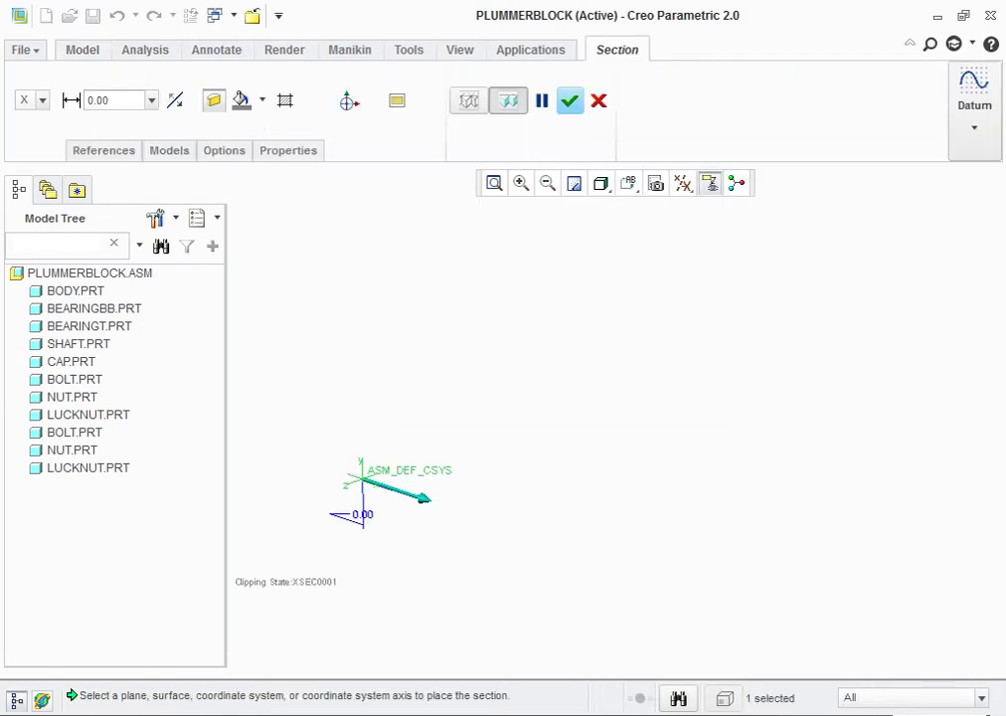
left_click(349, 100)
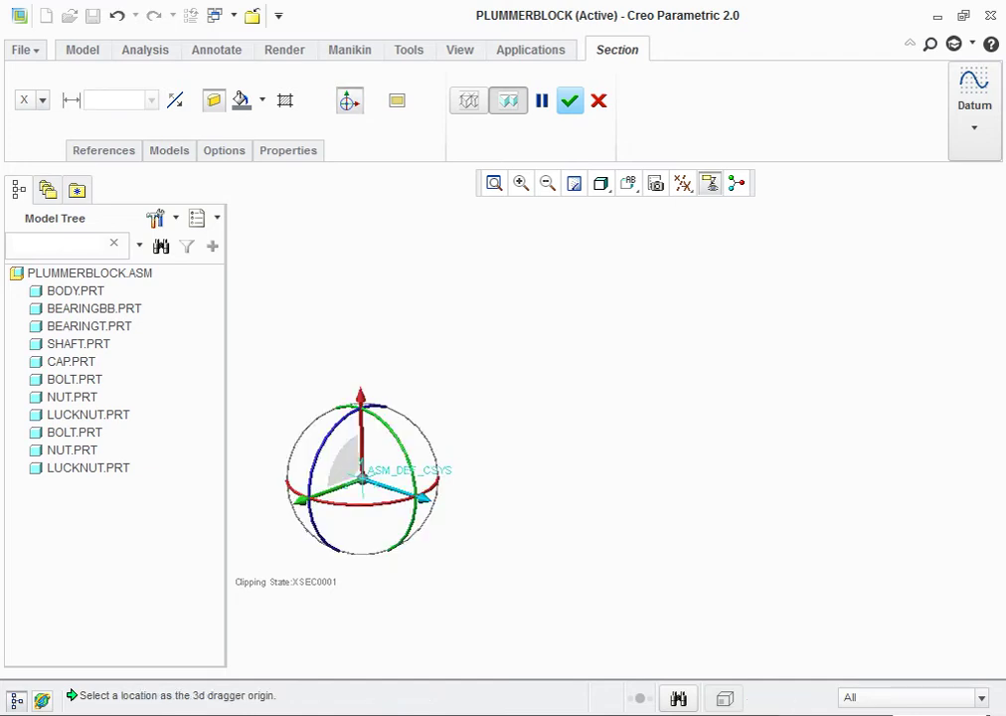
mouse_move(423, 496)
left_mouse_down()
mouse_move(838, 633)
mouse_move(680, 582)
left_mouse_up()
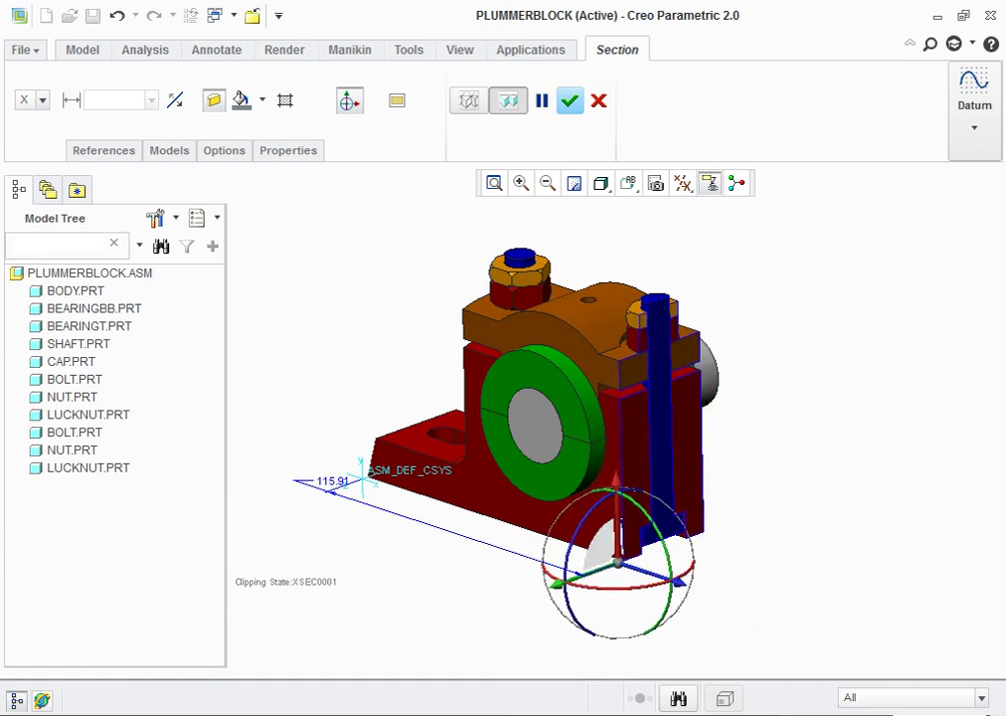
Set the X section offset to 84 so it cuts through the block's centre.
double_click(332, 480)
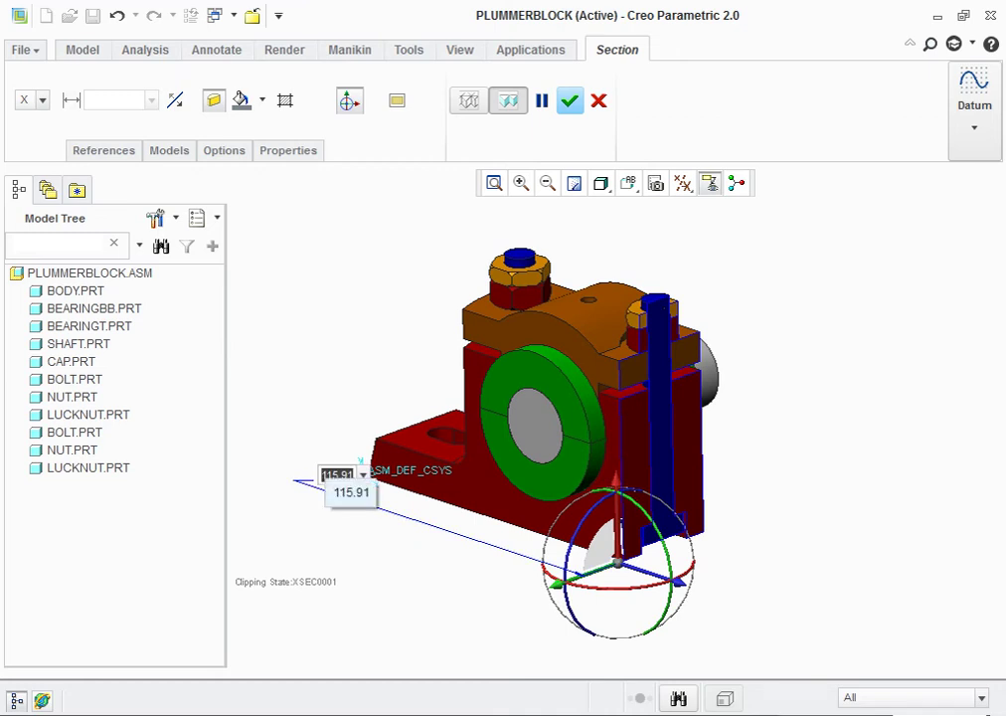
left_click_drag(363, 475, 361, 479)
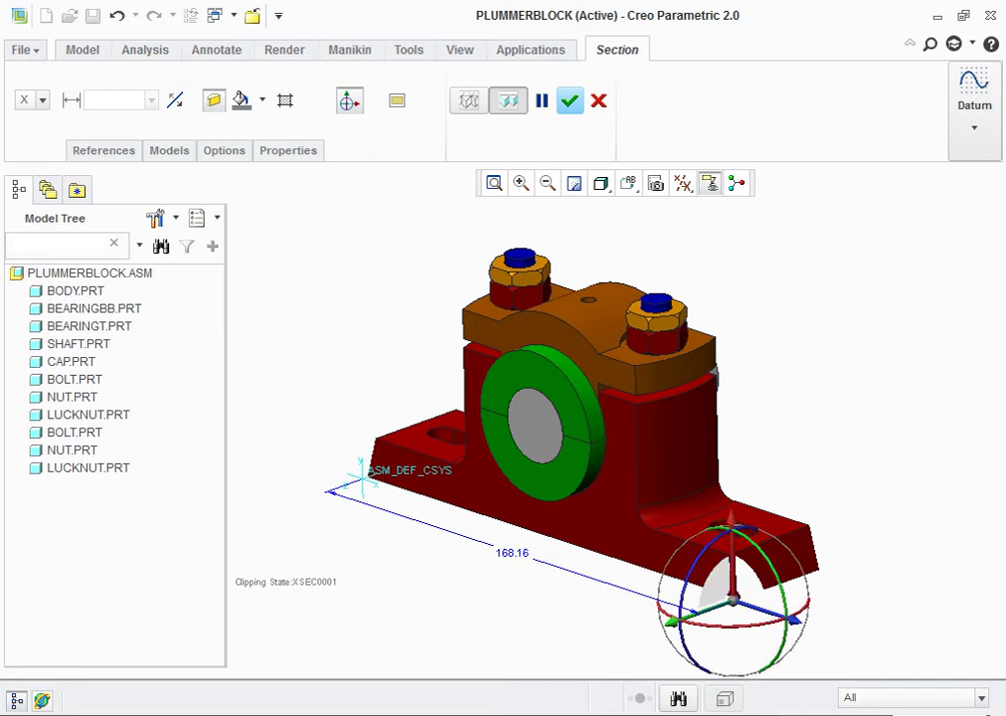
double_click(513, 552)
type("1")
key("Return")
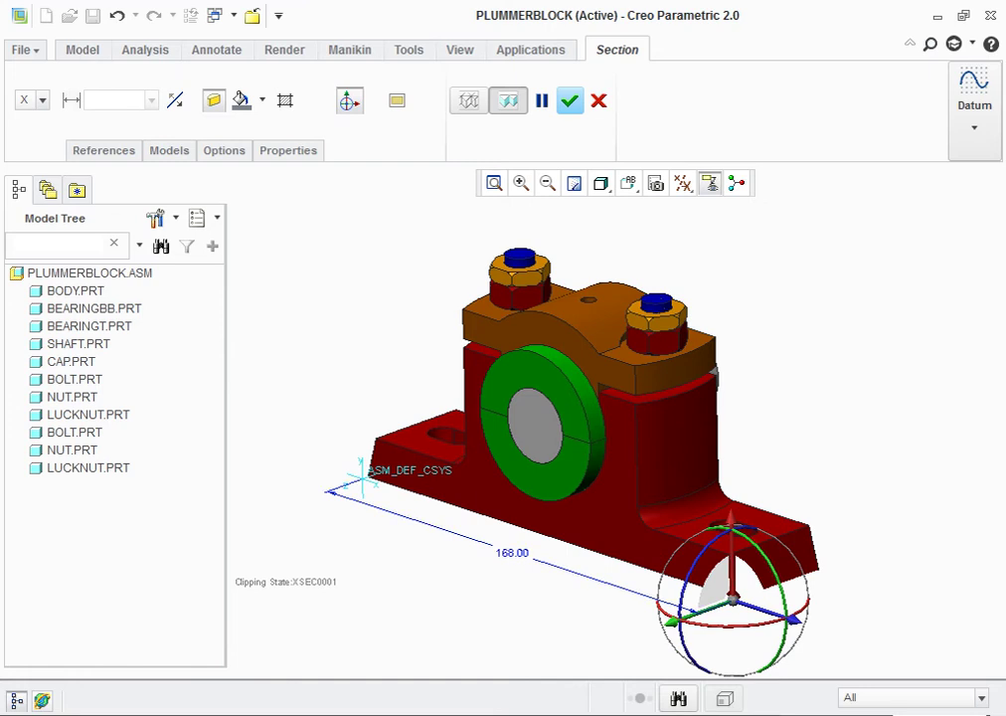
double_click(512, 552)
type("84")
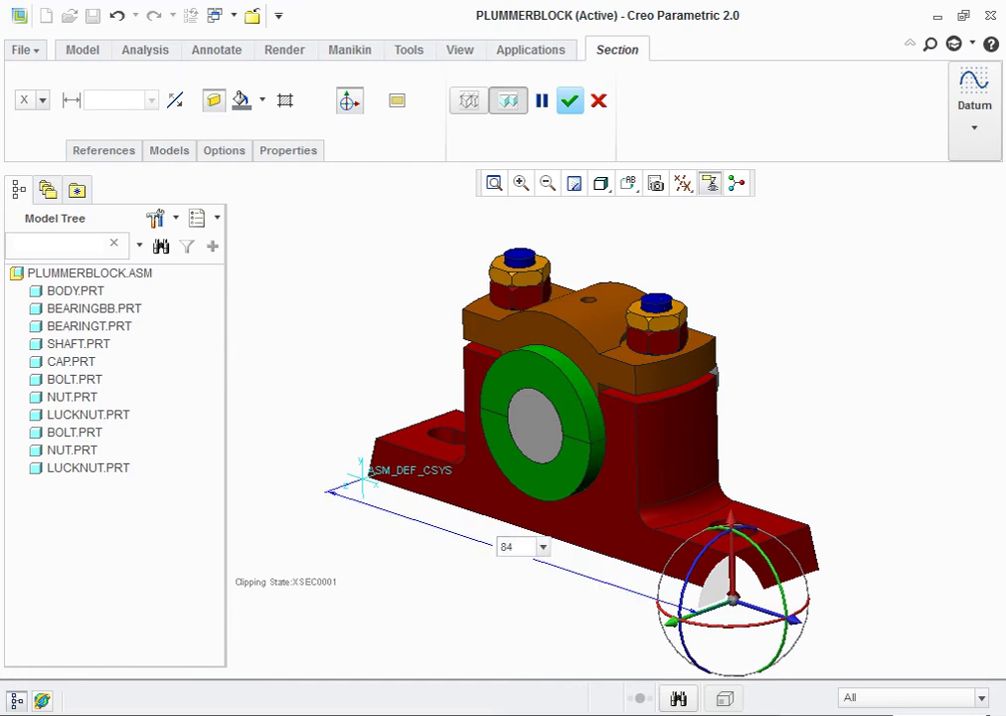
key("Return")
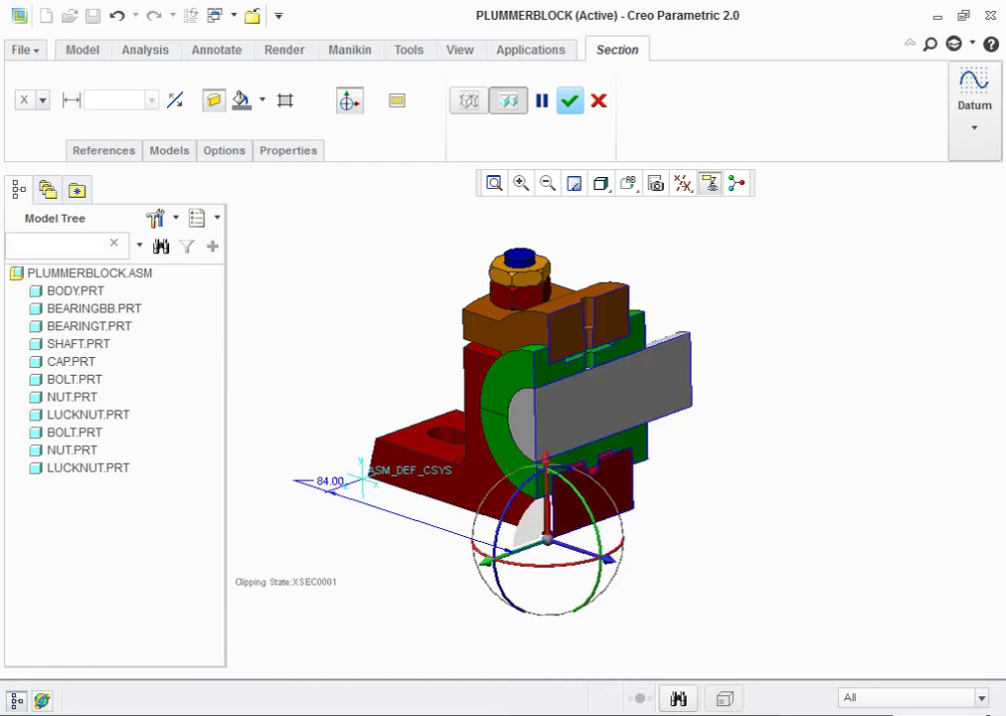
scroll(718, 348, "down", 3)
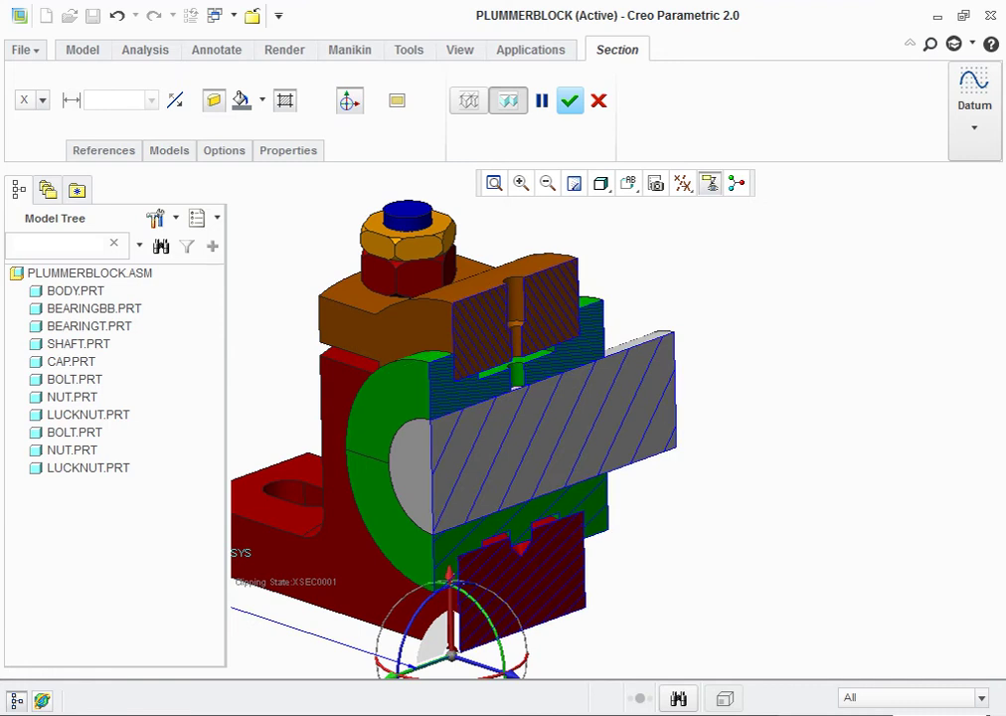
Colour the cut faces with the model colours, then switch back to default cyan.
left_click(262, 100)
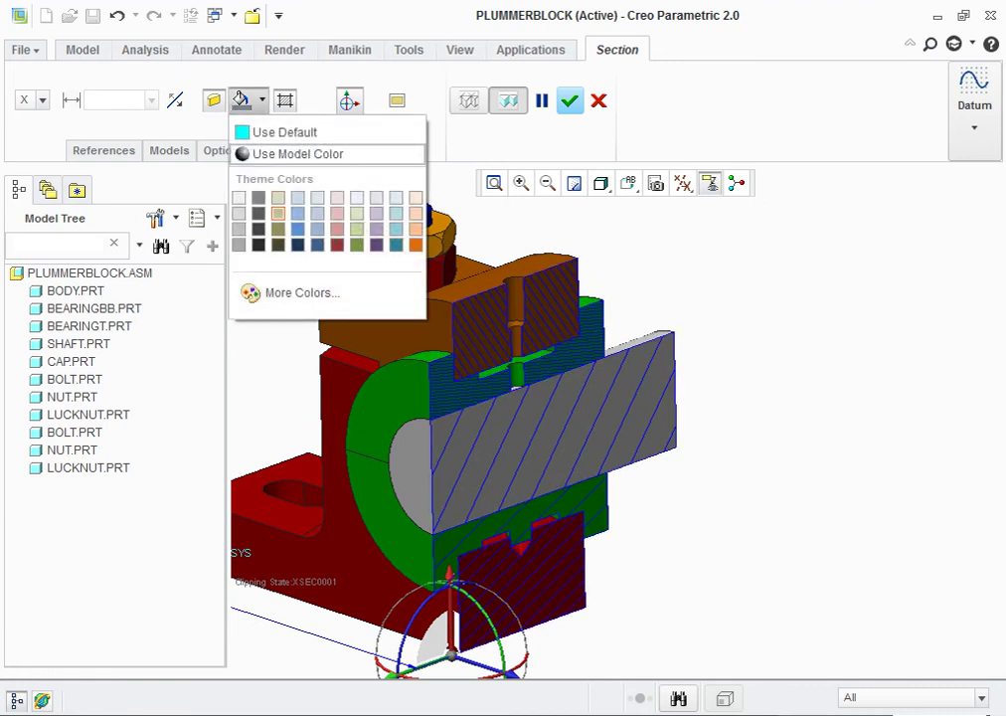
left_click(267, 154)
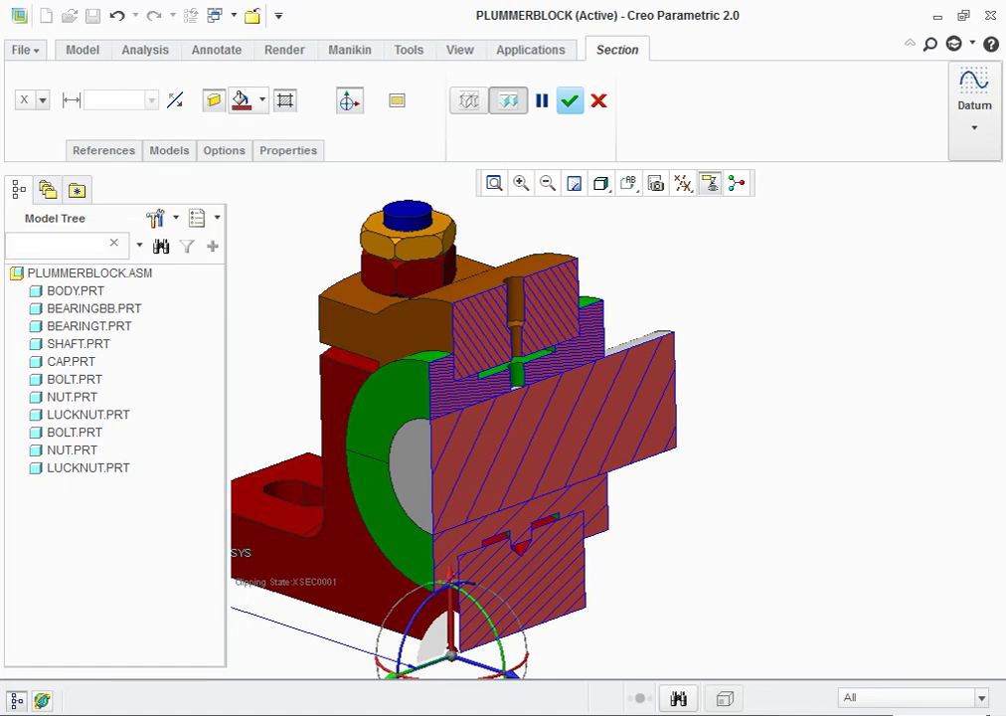
left_click(261, 101)
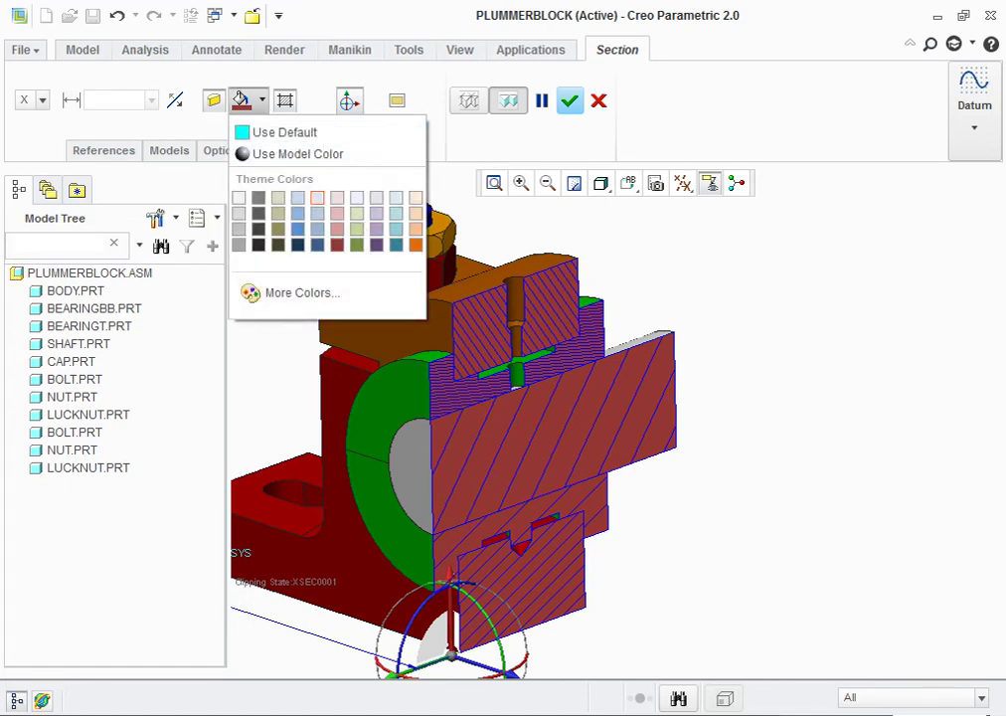
left_click(283, 133)
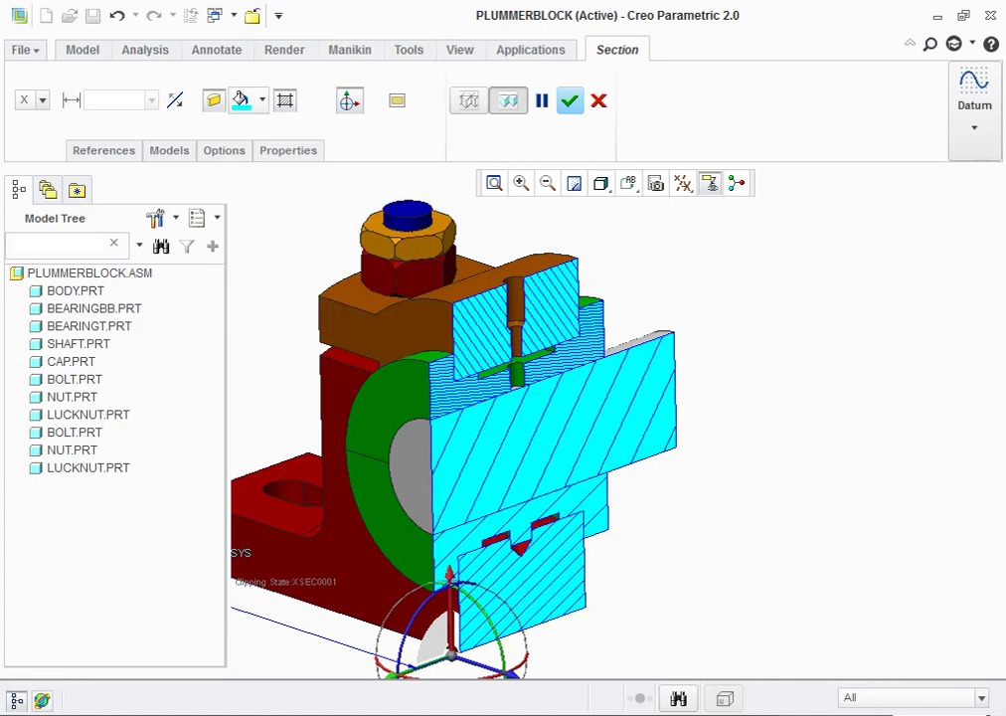
Toggle cut-face hatching, drag the cut plane out of the block, and cancel the X section.
scroll(454, 350, "up", 2)
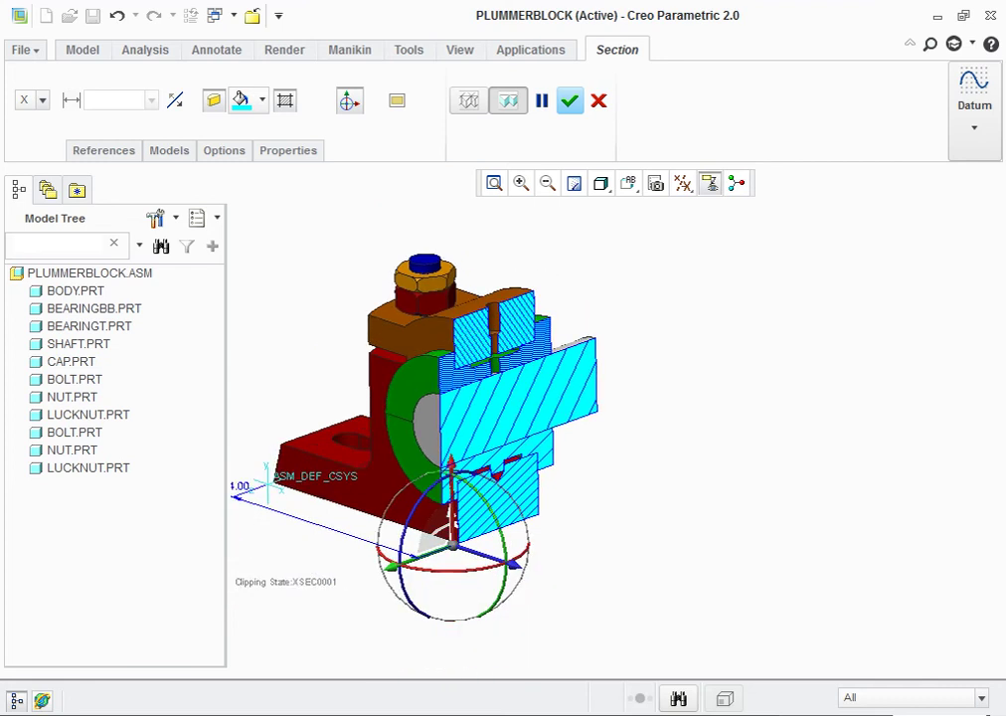
left_click(240, 100)
left_click(261, 100)
left_click(283, 132)
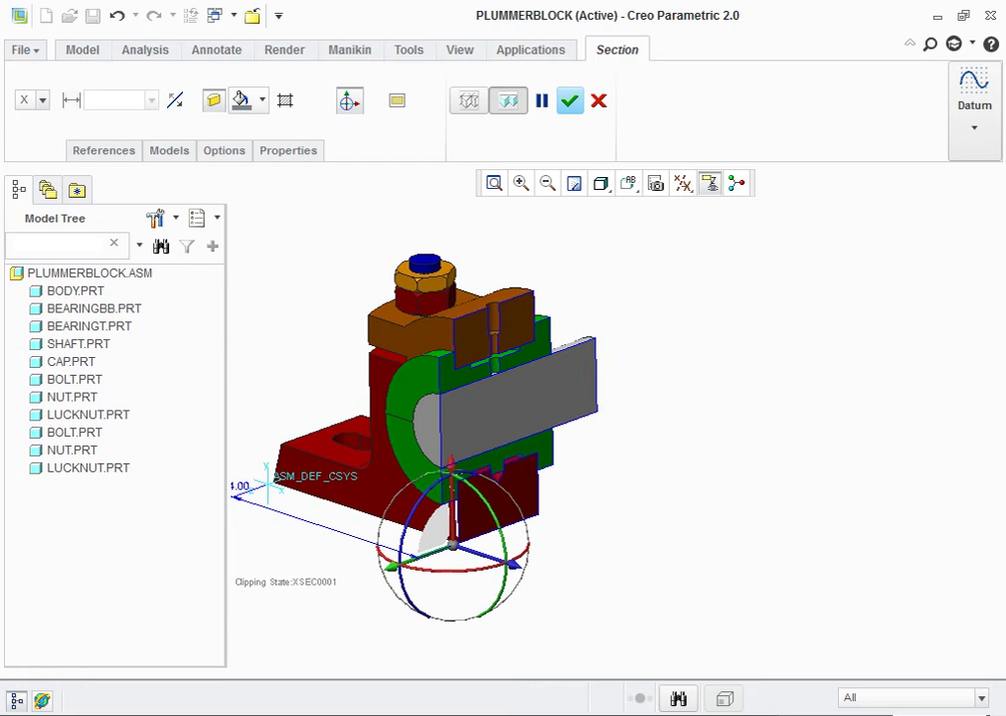
mouse_move(451, 468)
left_mouse_down()
mouse_move(587, 509)
mouse_move(656, 609)
mouse_move(706, 636)
mouse_move(667, 627)
mouse_move(696, 611)
mouse_move(586, 602)
mouse_move(522, 568)
mouse_move(552, 563)
left_mouse_up()
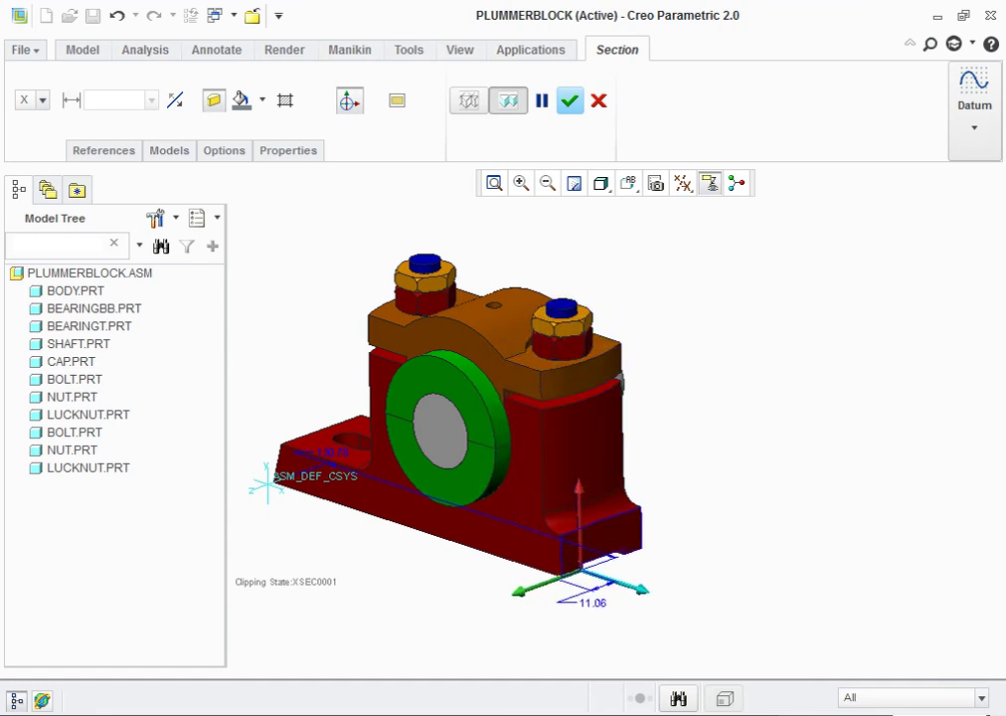
left_click(599, 100)
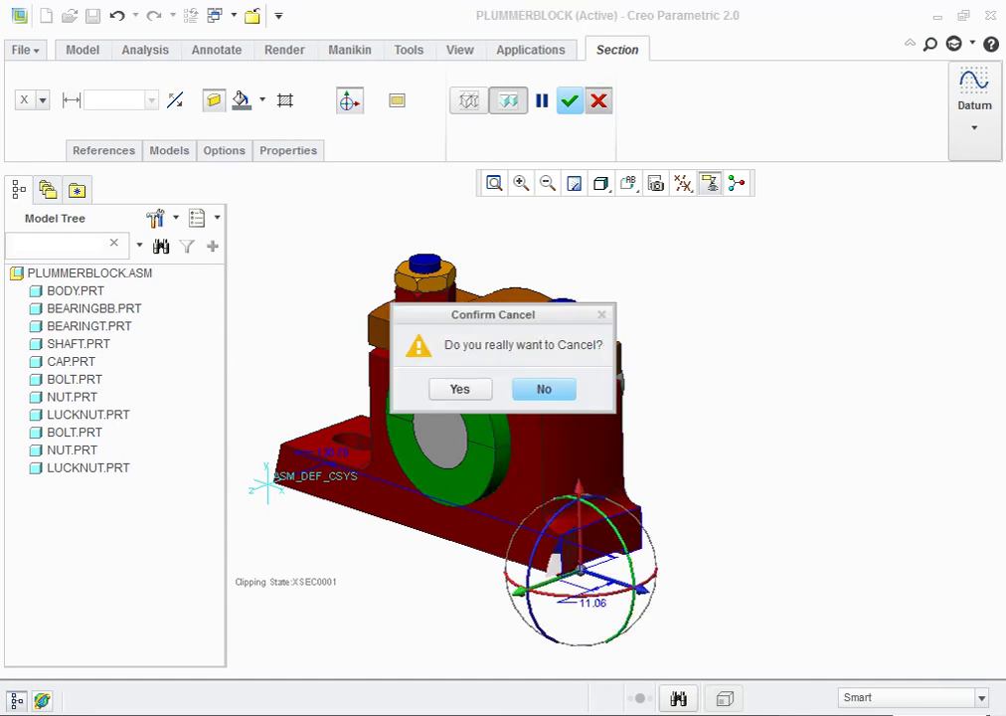
Discard the X section and start a Y-direction section raised into the model.
left_click(458, 388)
left_click(672, 122)
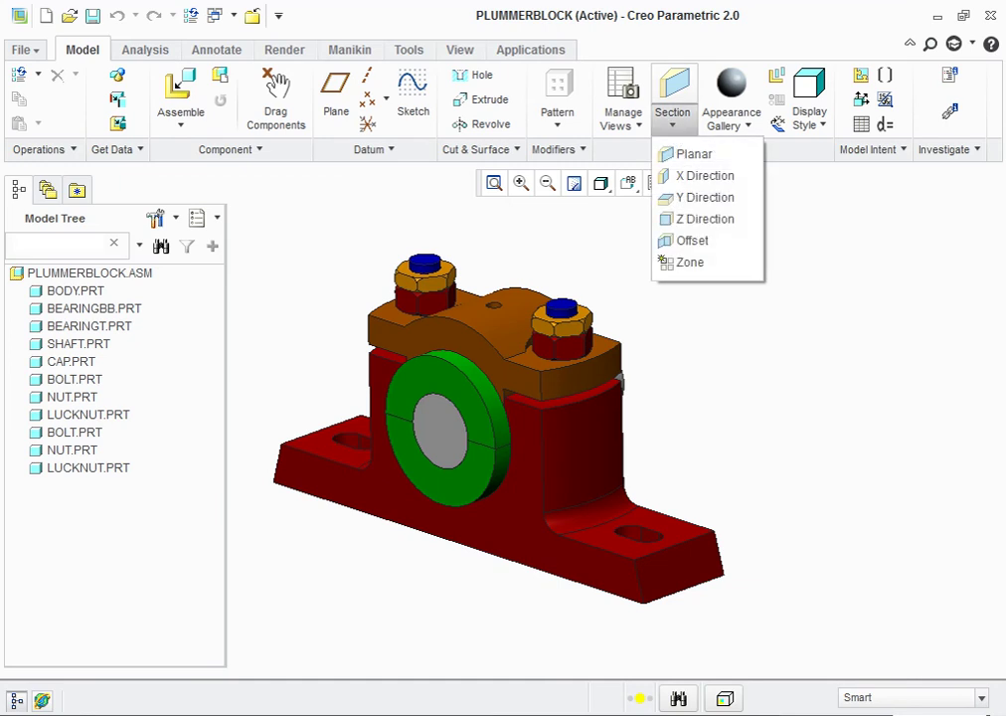
left_click(684, 198)
left_click_drag(265, 403, 262, 136)
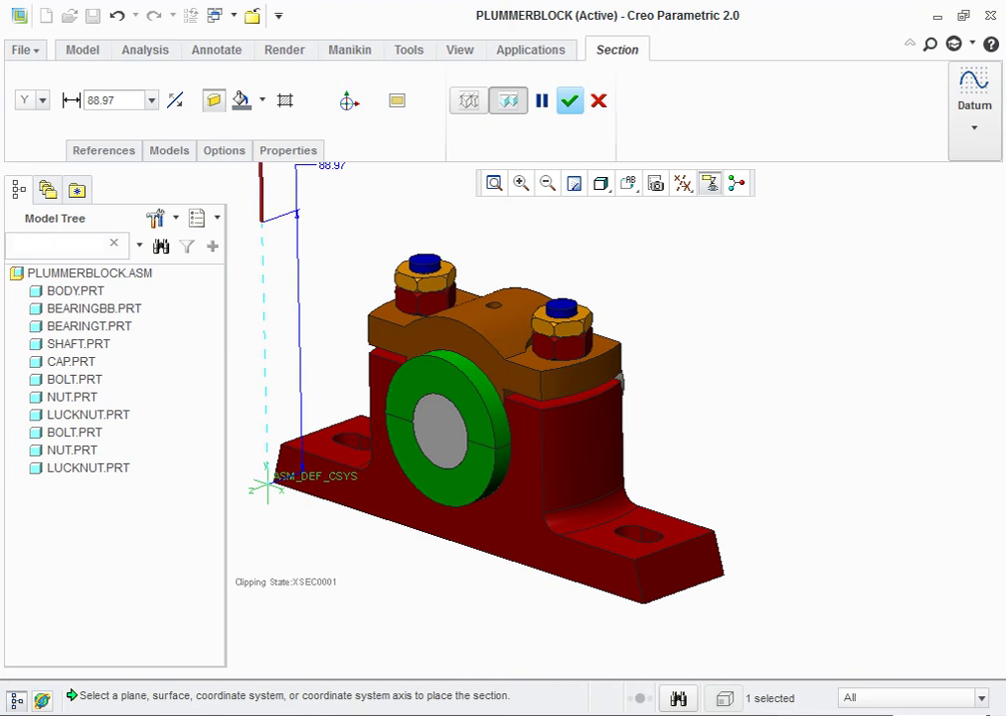
mouse_move(262, 137)
left_mouse_down()
mouse_move(262, 218)
mouse_move(261, 156)
left_mouse_up()
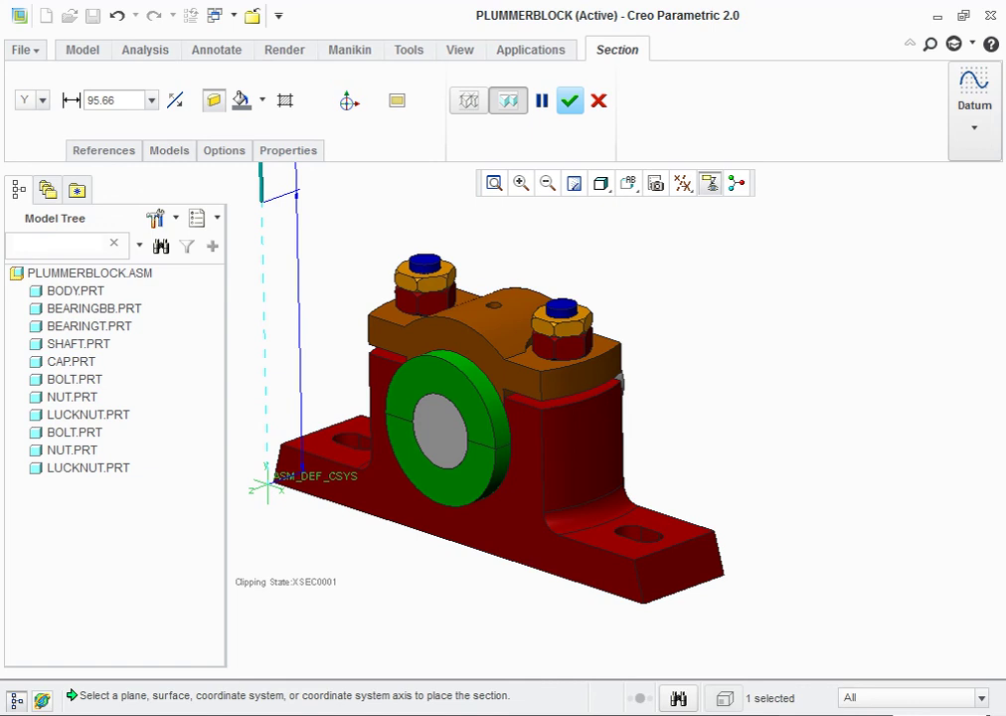
Tilt the Y section plane through the cap and bolts, then cancel the section.
left_click(349, 100)
scroll(344, 239, "down", 1)
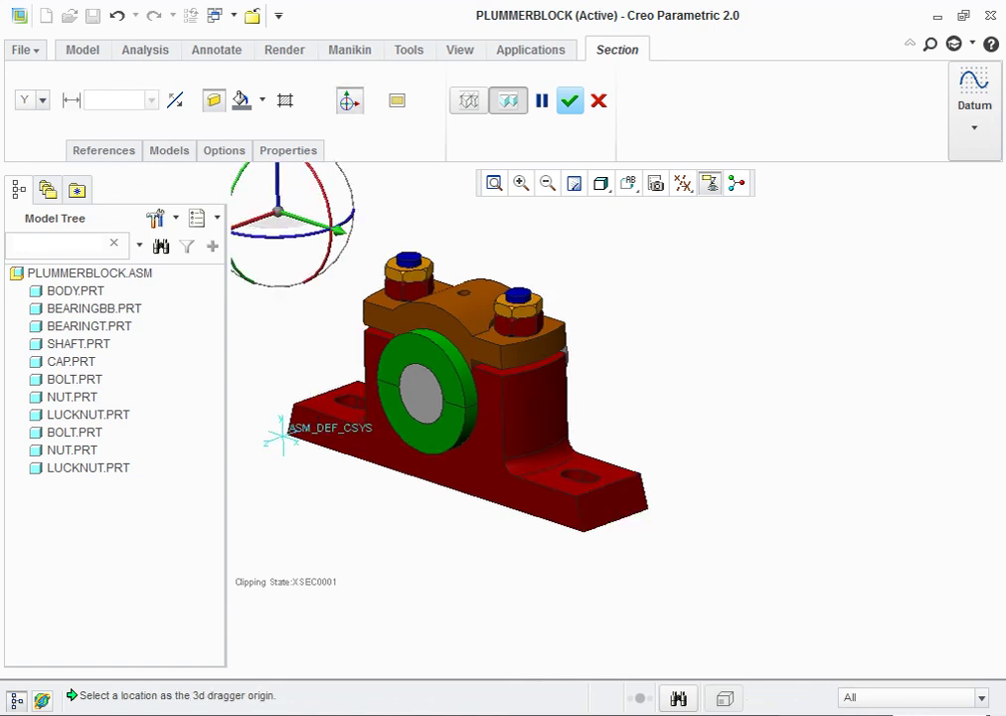
scroll(345, 238, "down", 1)
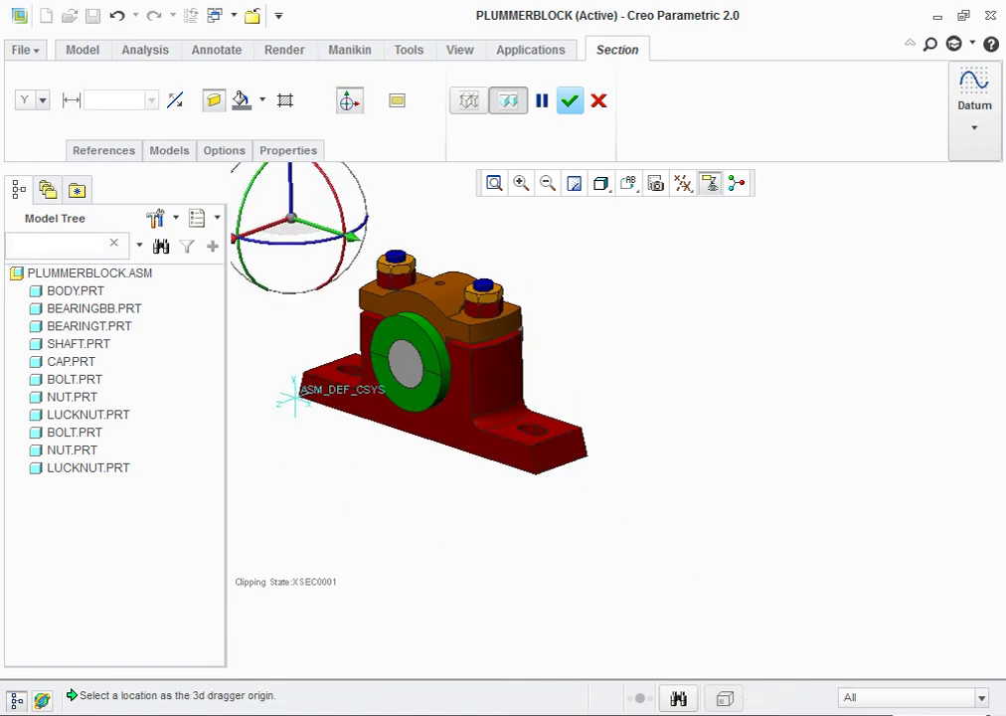
mouse_move(244, 263)
left_mouse_down()
mouse_move(239, 209)
mouse_move(236, 290)
mouse_move(298, 299)
mouse_move(317, 274)
mouse_move(310, 294)
mouse_move(204, 159)
mouse_move(224, 139)
mouse_move(244, 144)
mouse_move(244, 199)
mouse_move(204, 144)
mouse_move(204, 194)
mouse_move(232, 263)
mouse_move(338, 243)
mouse_move(298, 273)
left_mouse_up()
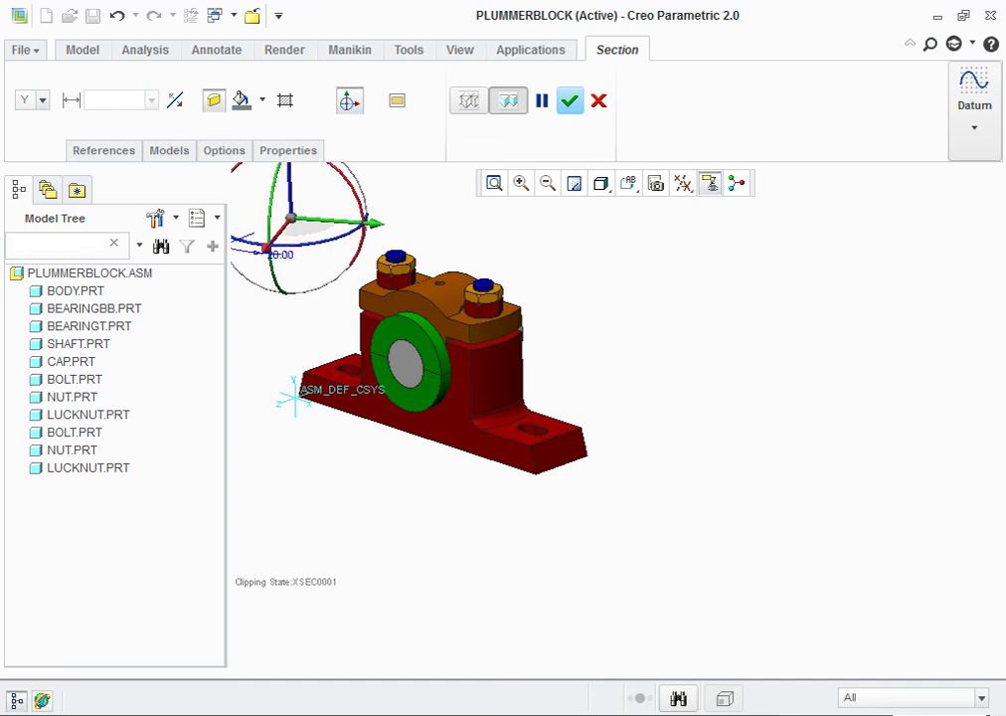
scroll(376, 311, "down", 2)
key("Escape")
key("Left")
key("Return")
scroll(306, 223, "up", 3)
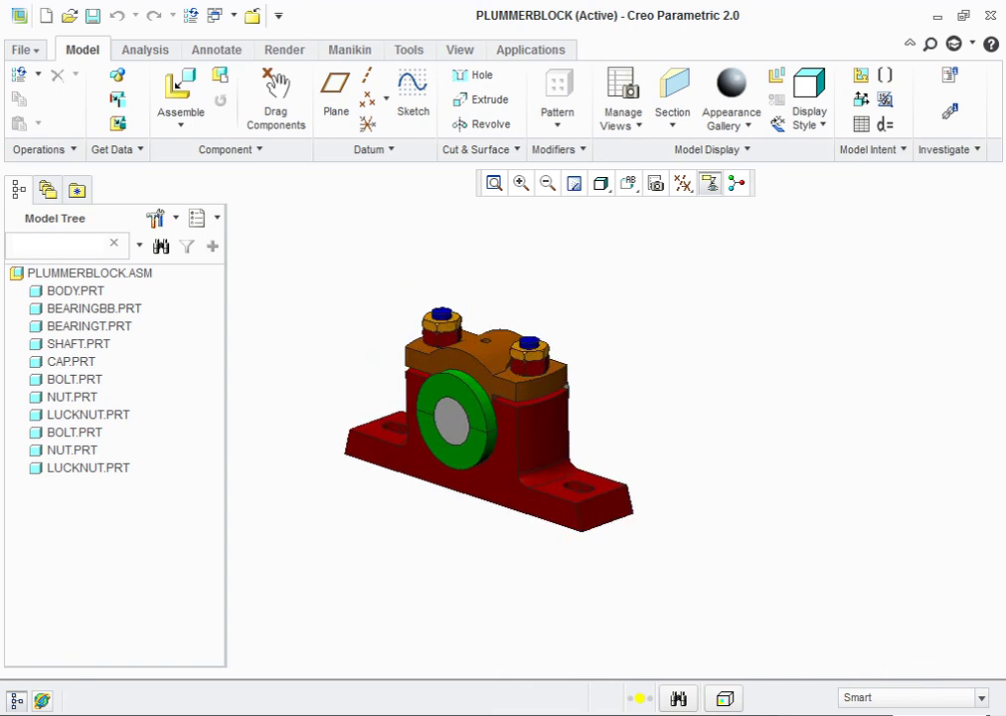
Create a Z-direction section and set its offset to 19.00.
left_click(672, 125)
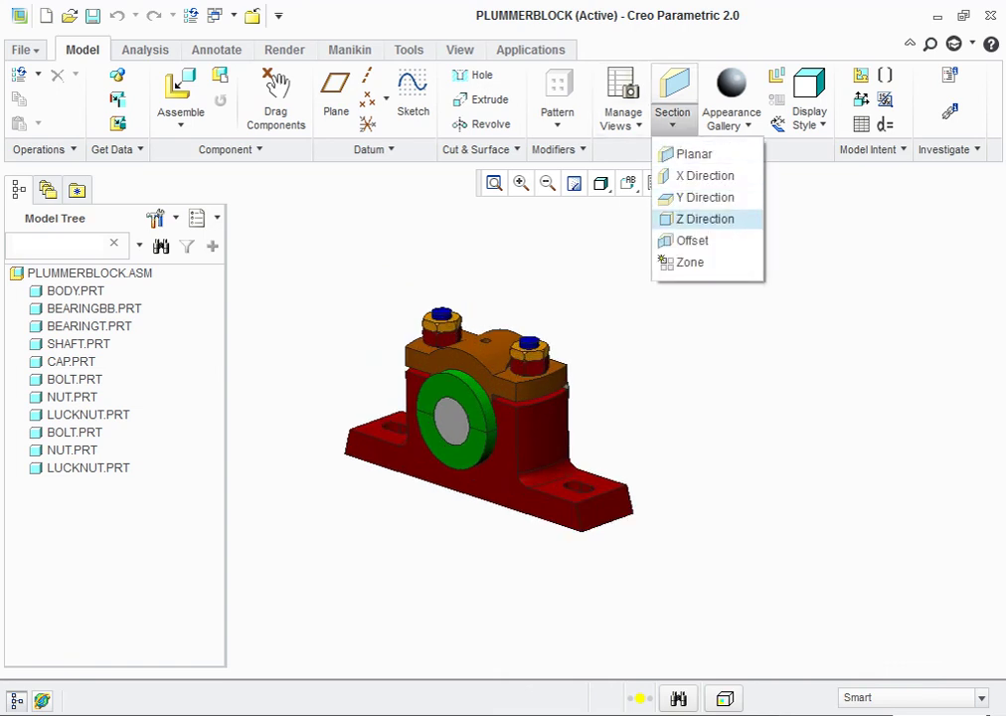
left_click(704, 219)
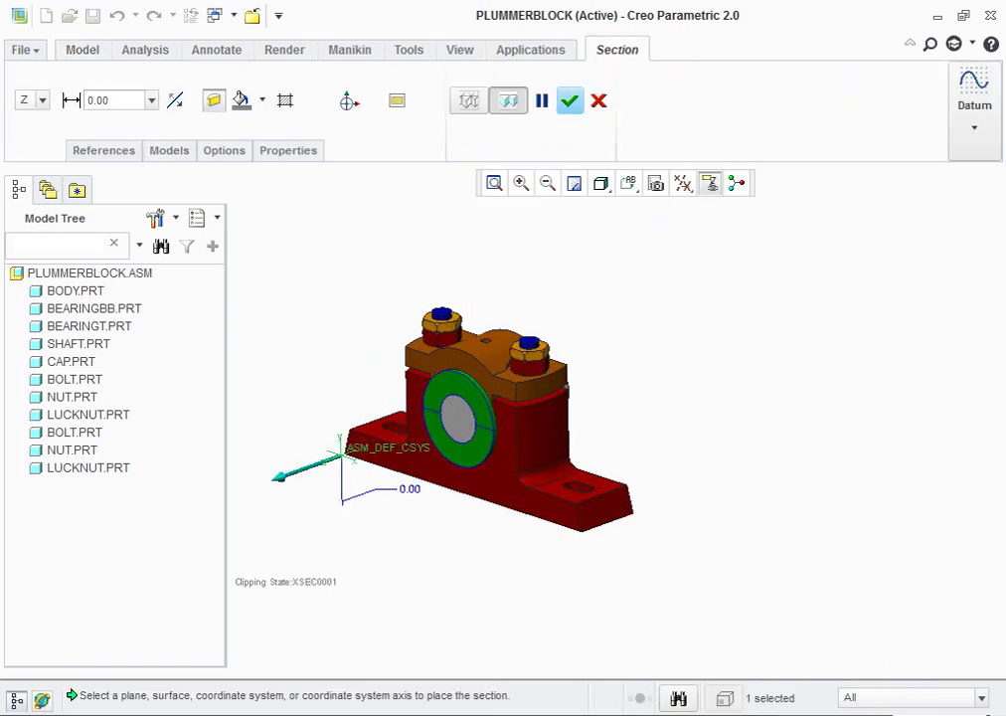
mouse_move(279, 476)
left_mouse_down()
mouse_move(343, 452)
mouse_move(302, 467)
left_mouse_up()
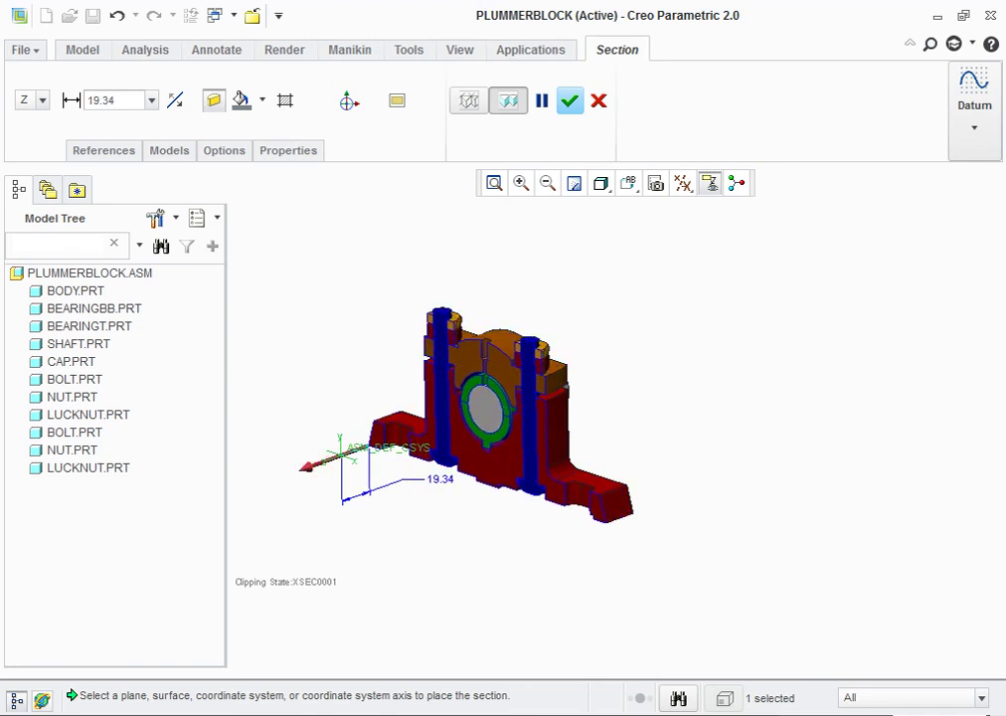
left_click_drag(303, 468, 302, 467)
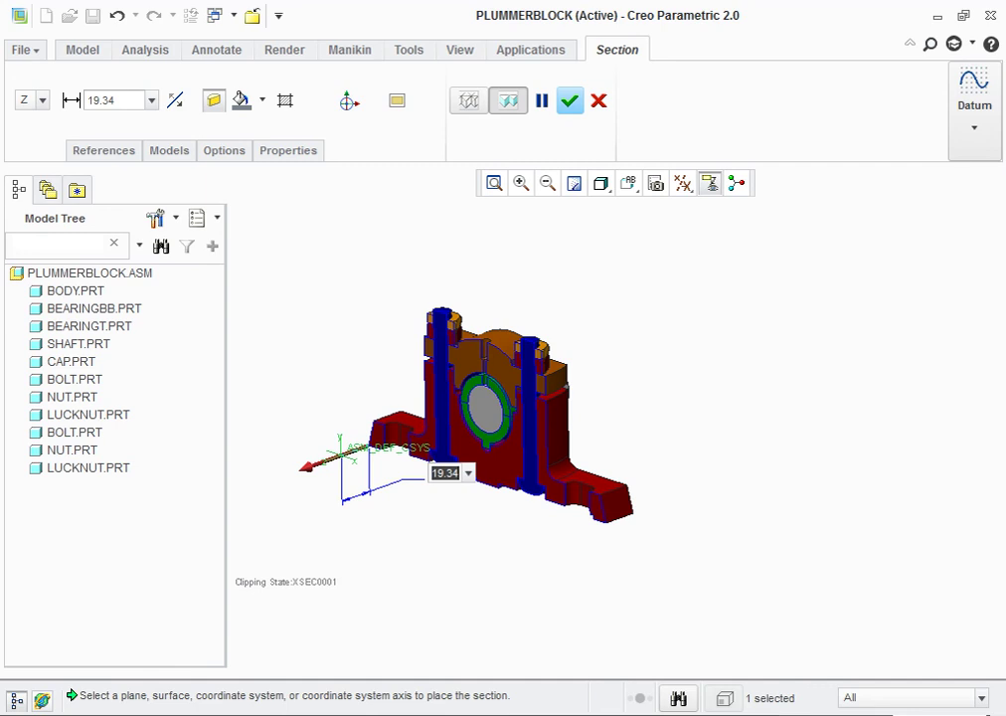
type("16")
key("Return")
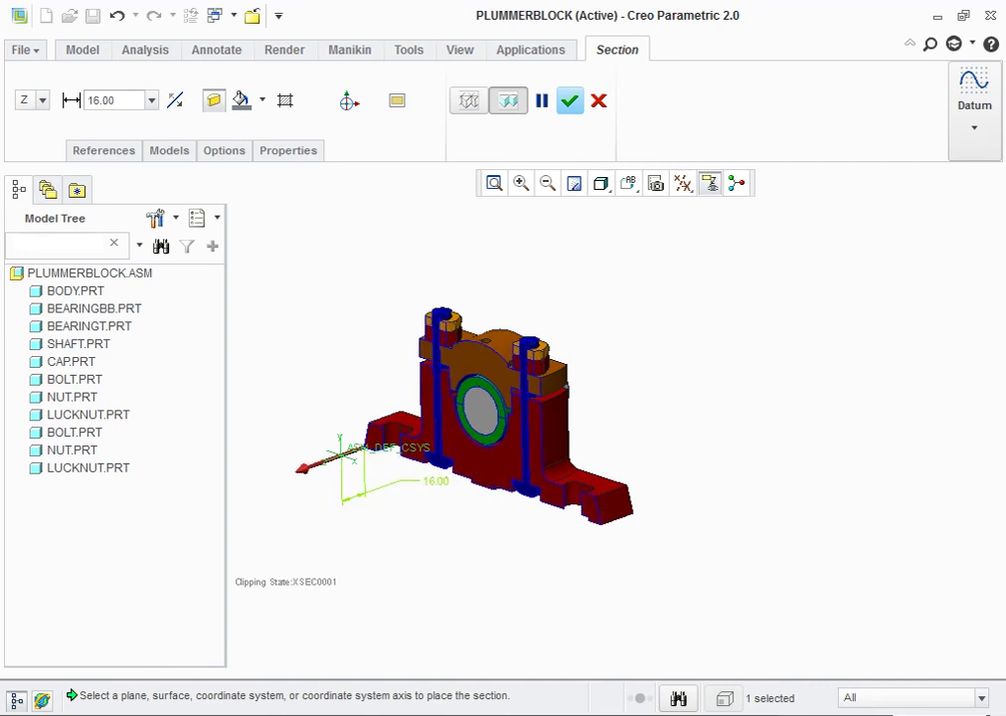
double_click(435, 480)
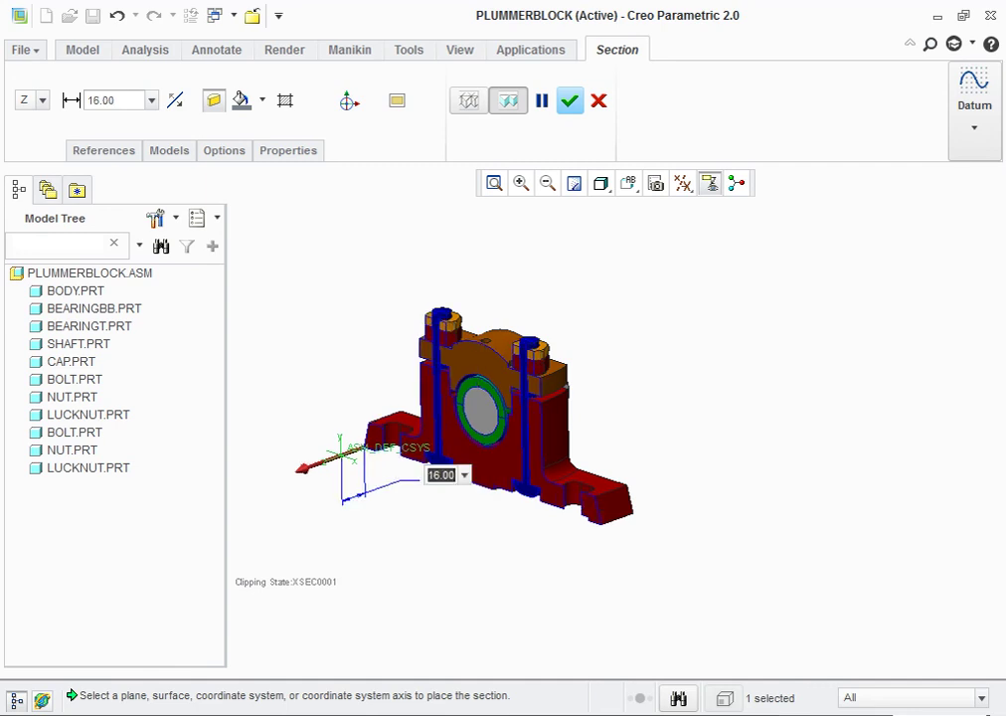
type("19")
key("Return")
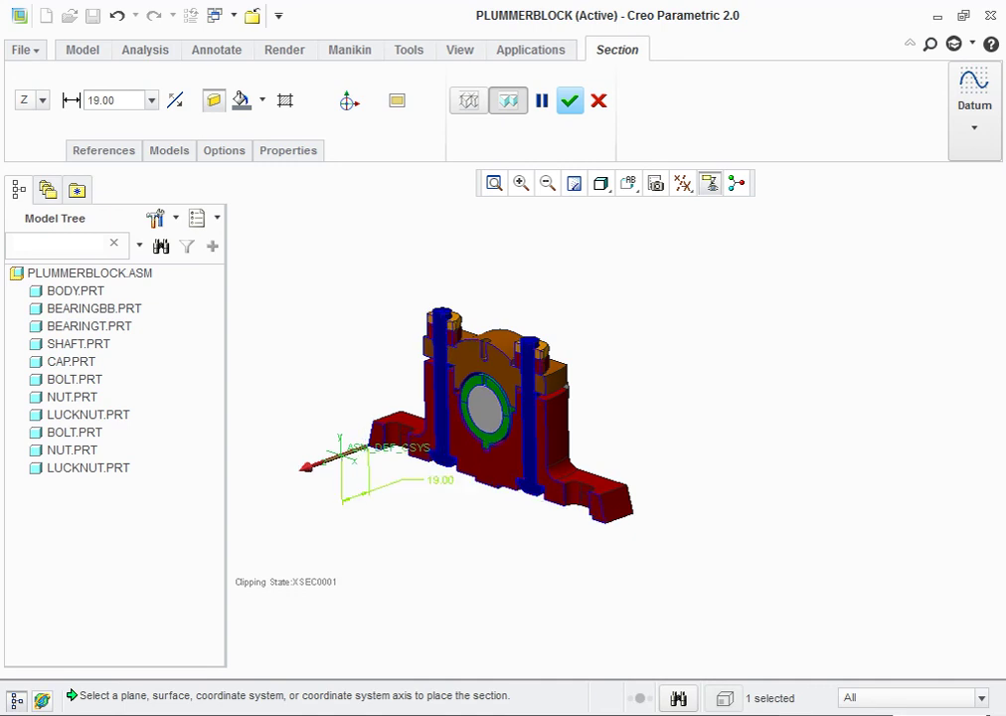
Try Hidden Line display on the cut model, then return to Shading With Edges.
scroll(430, 417, "up", 1)
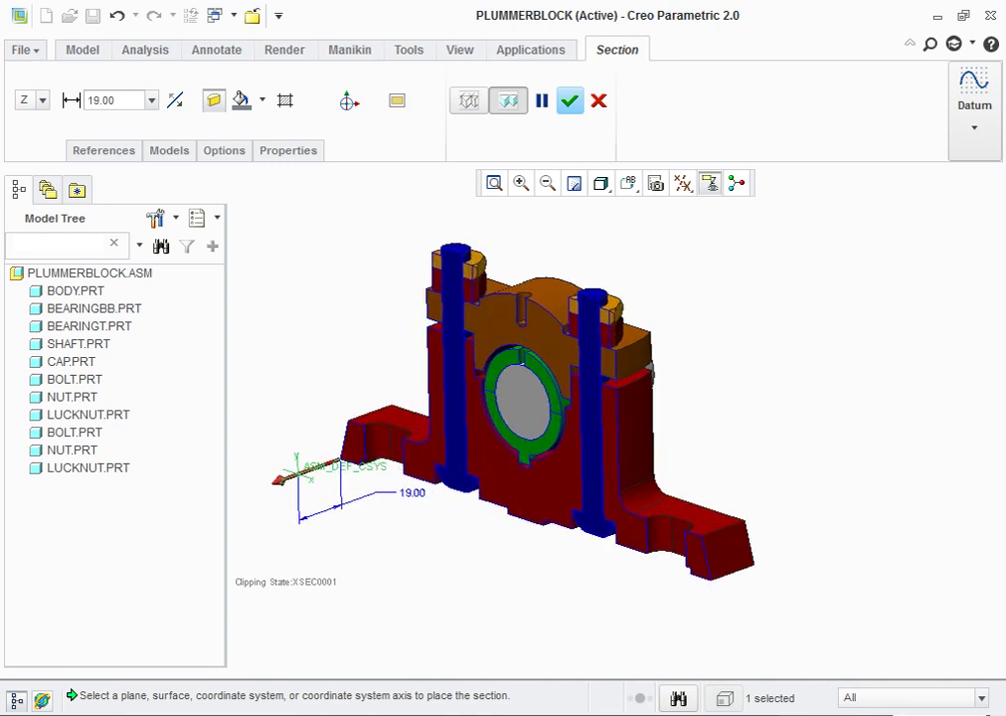
scroll(431, 418, "up", 2)
scroll(430, 417, "down", 2)
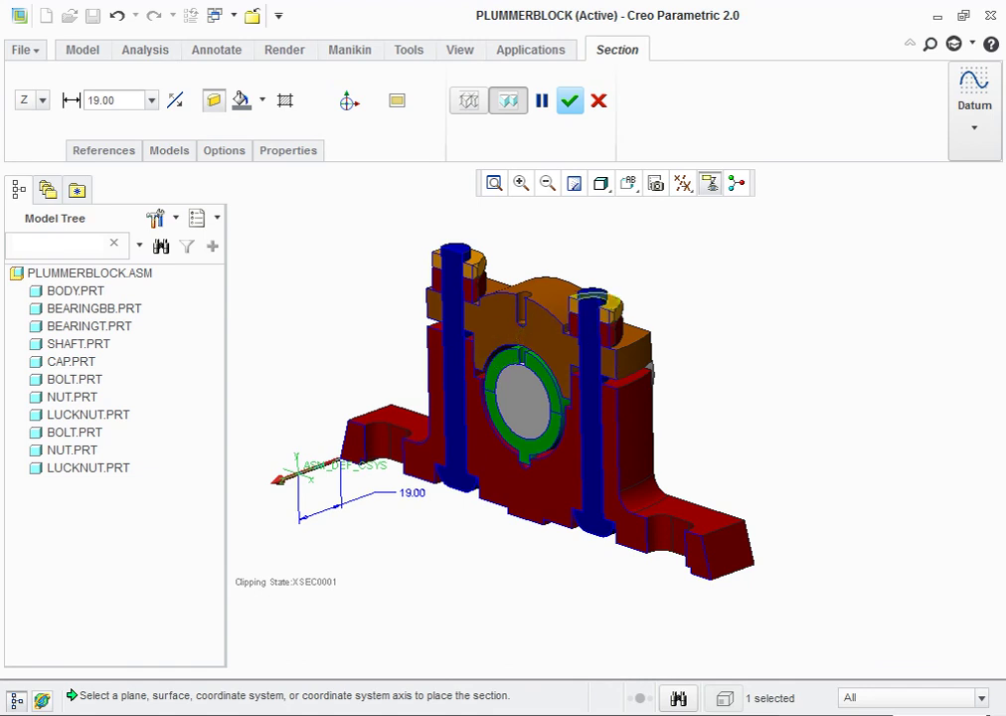
left_click(602, 184)
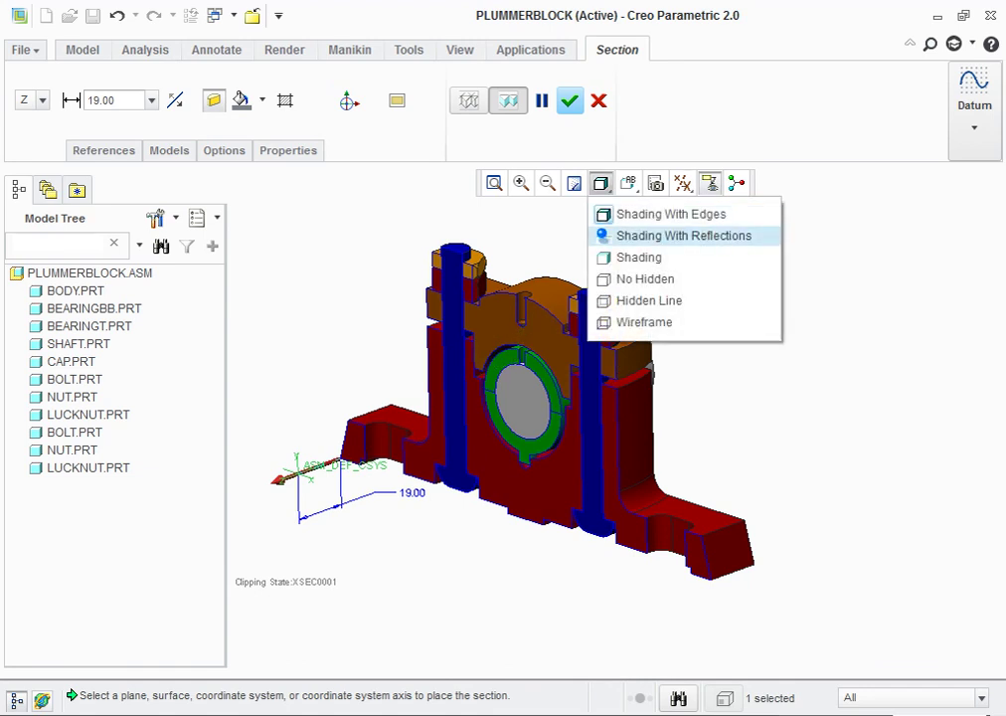
left_click(649, 301)
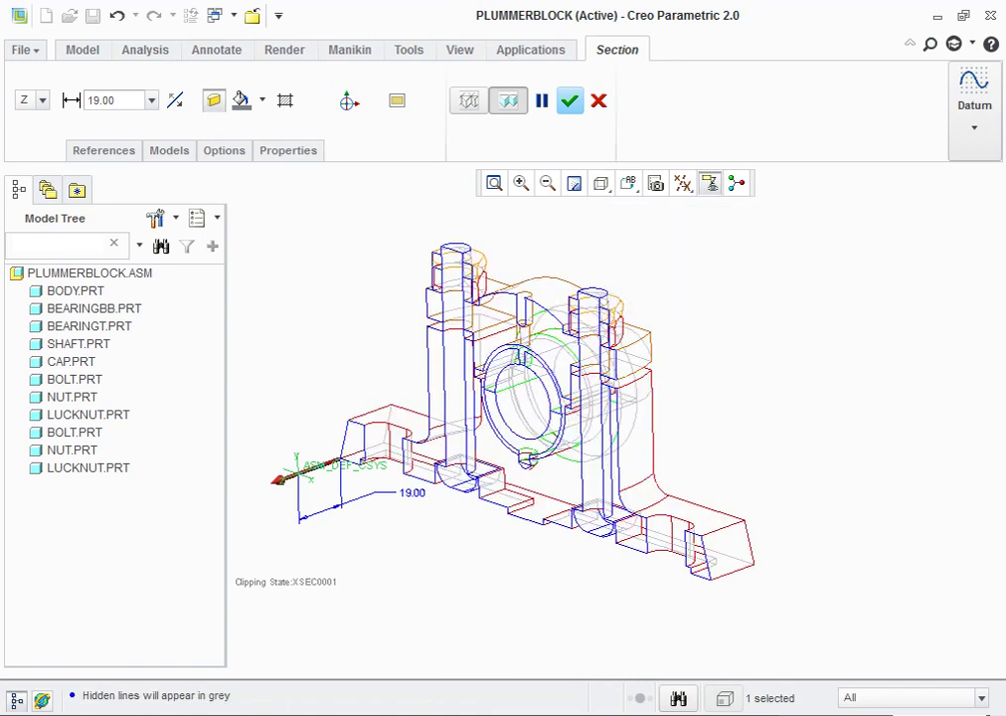
left_click(601, 184)
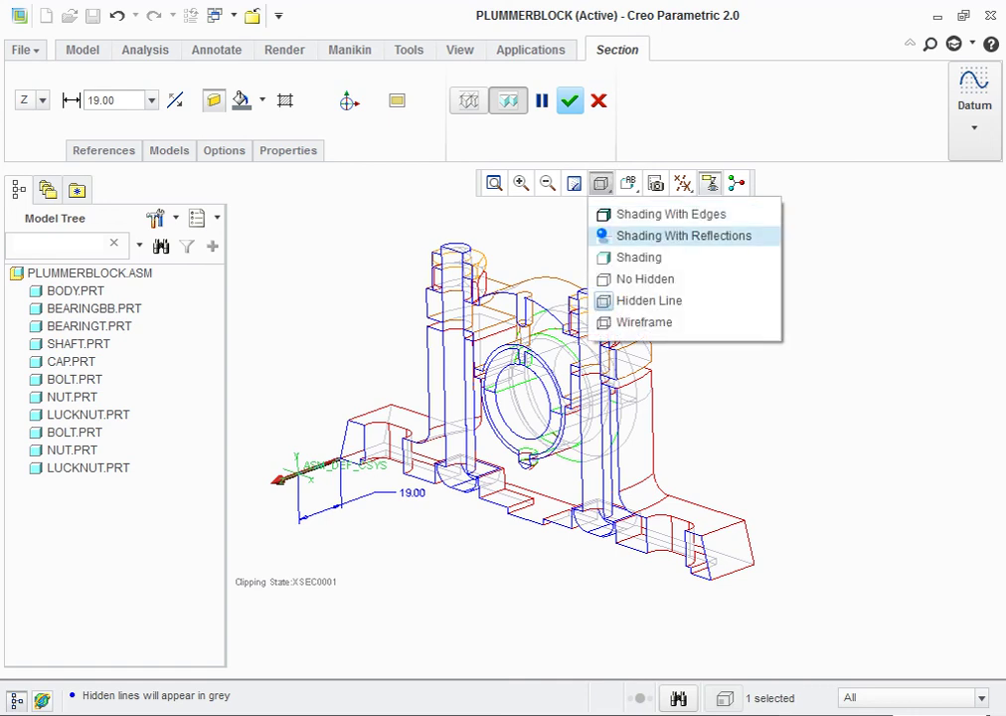
left_click(660, 213)
left_click(629, 183)
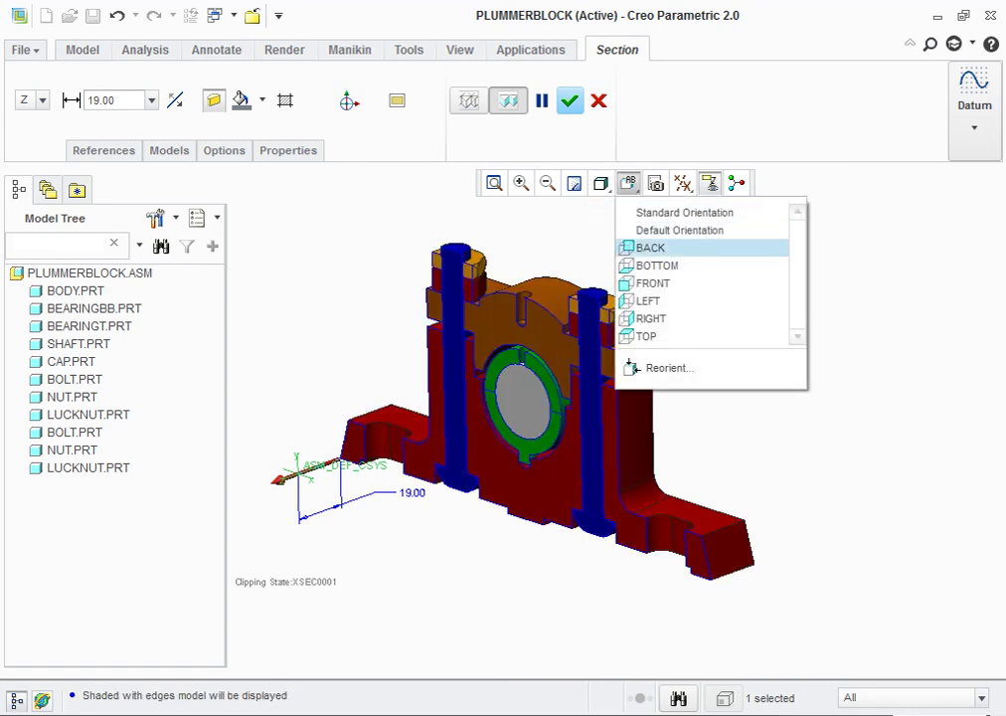
View the Z section from FRONT with hatched cut faces, then cancel and discard it.
left_click(653, 283)
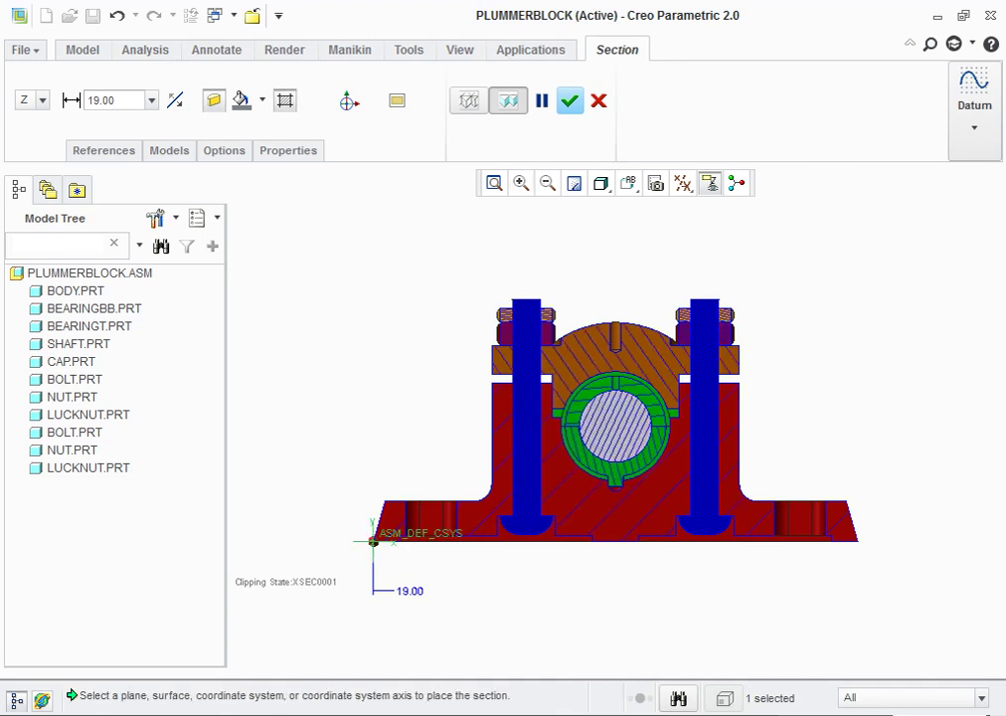
left_click(261, 99)
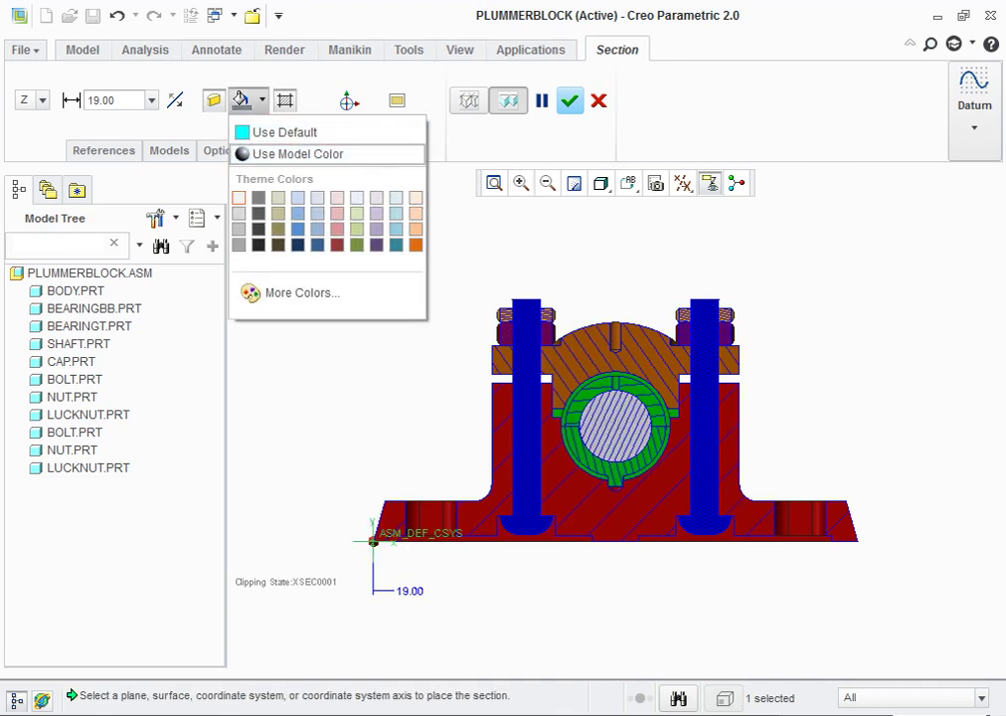
left_click(298, 153)
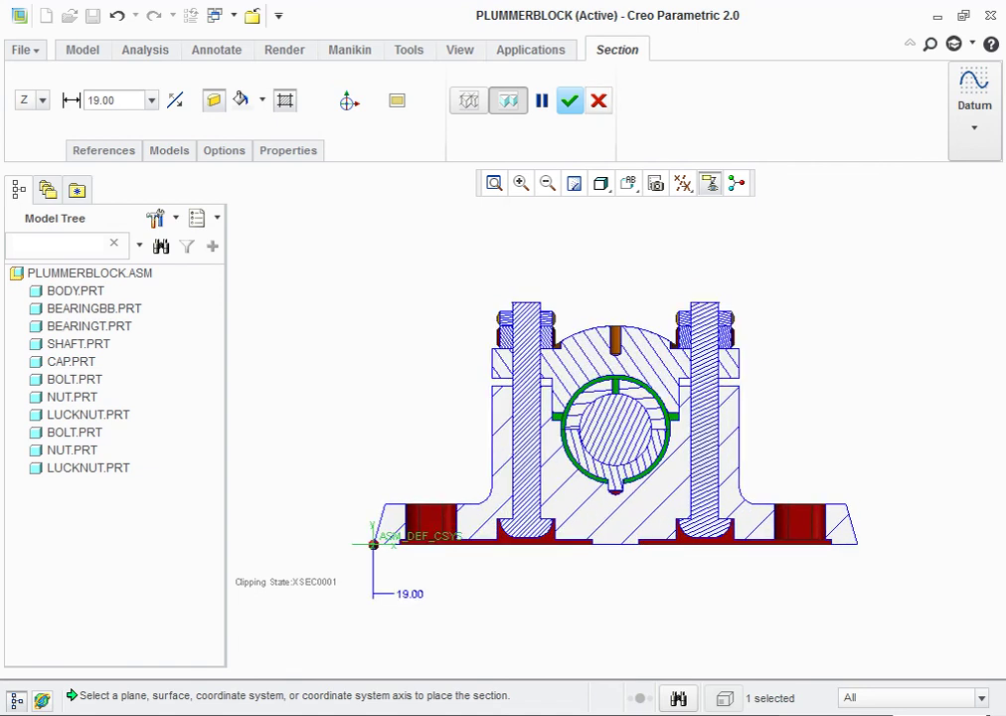
left_click(598, 100)
left_click(459, 389)
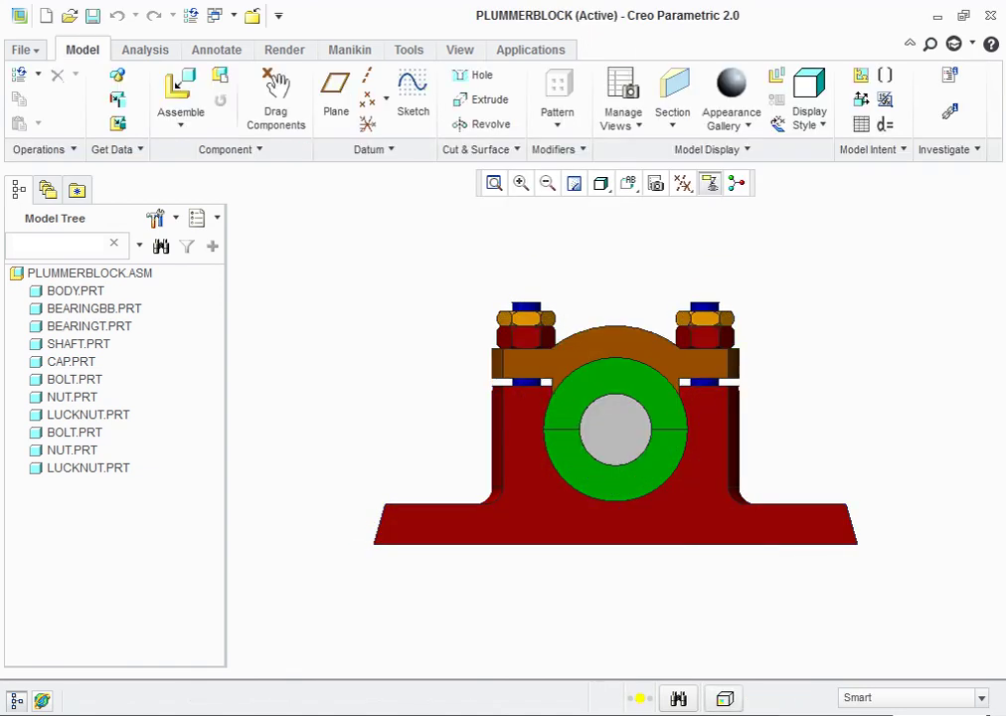
Reset the unsectioned plummer block assembly, orbit it to an isometric angle, and zoom in.
key("ctrl+d")
middle_click_drag(636, 418, 597, 428)
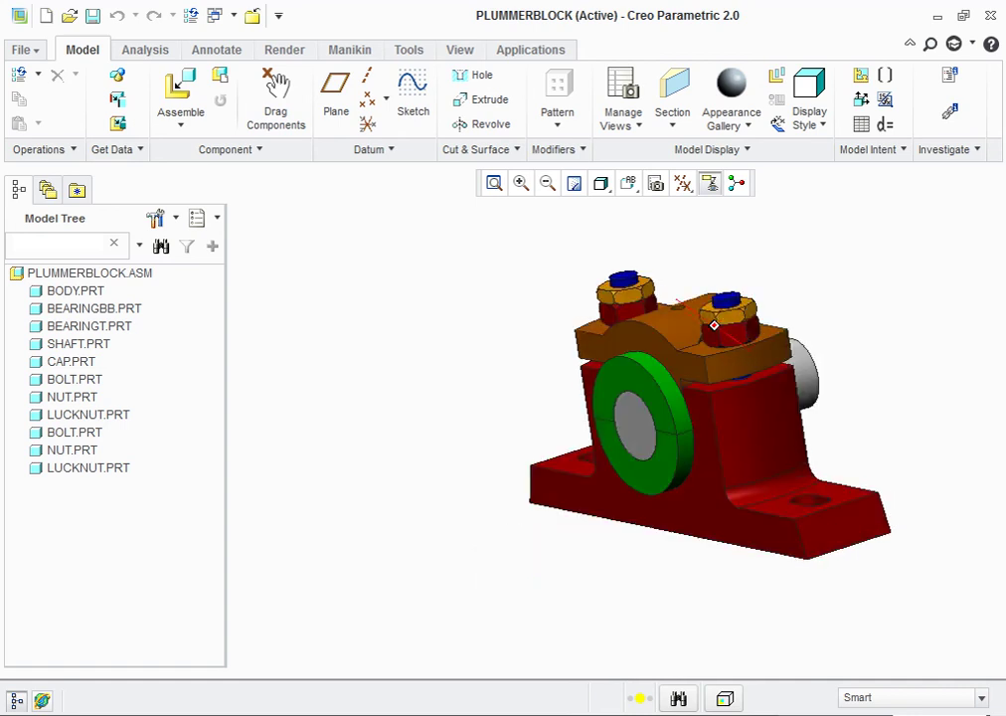
mouse_move(714, 325)
middle_mouse_down()
mouse_move(443, 373)
mouse_move(468, 378)
middle_mouse_up()
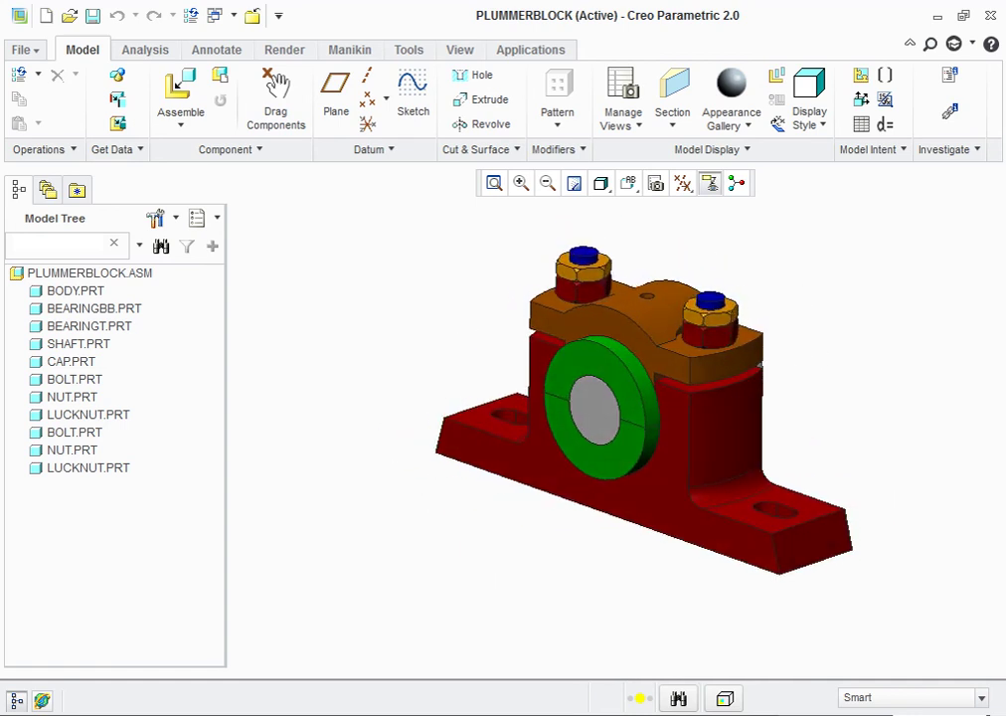
scroll(759, 366, "down", 2)
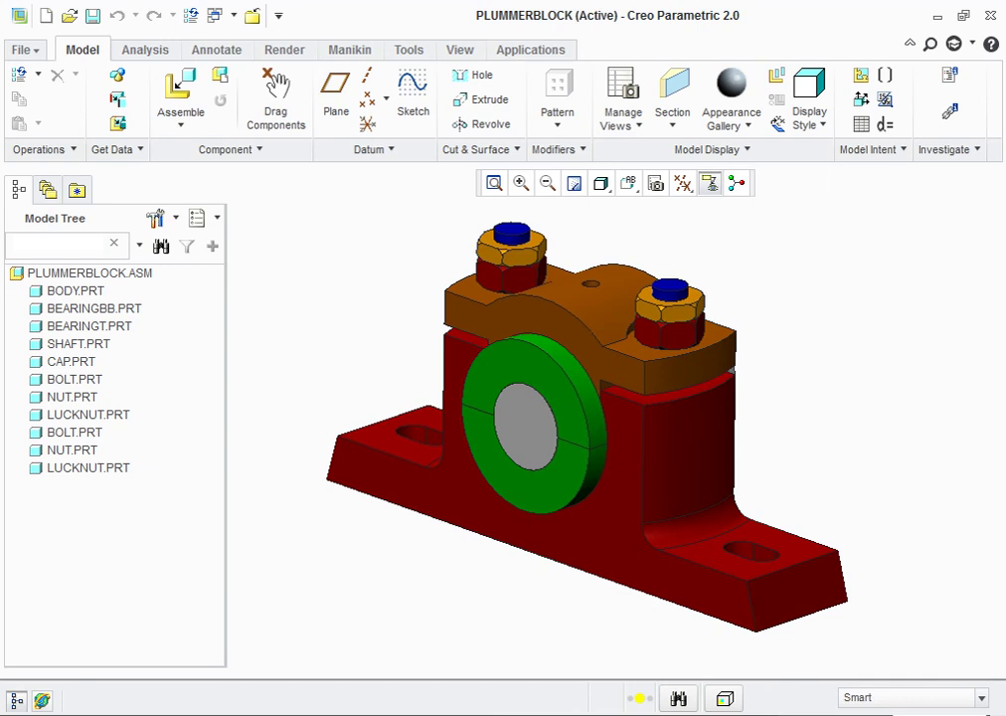